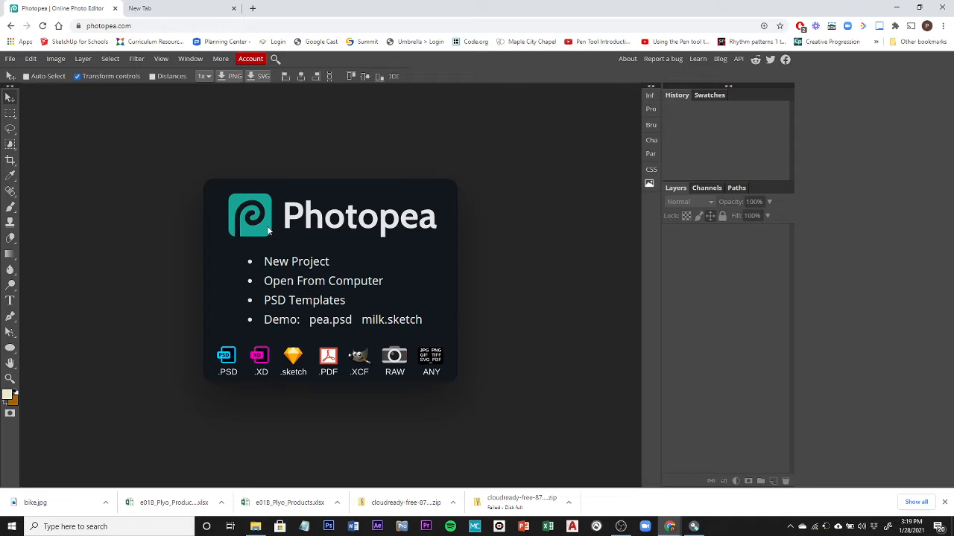
# Step: Create a new project 8 by 8 inches at 300 DPI with a white background
pyautogui.click(10, 59)
pyautogui.click(18, 70)
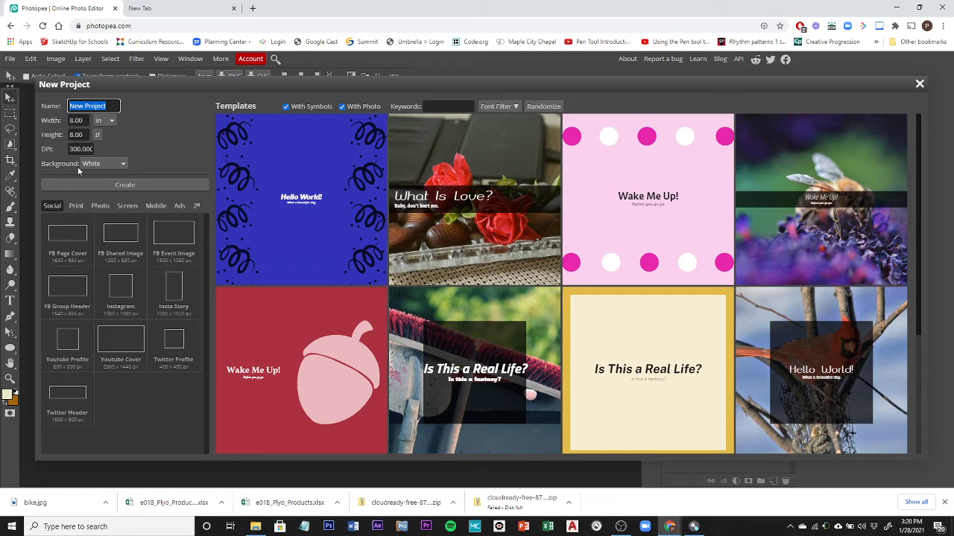
pyautogui.click(110, 121)
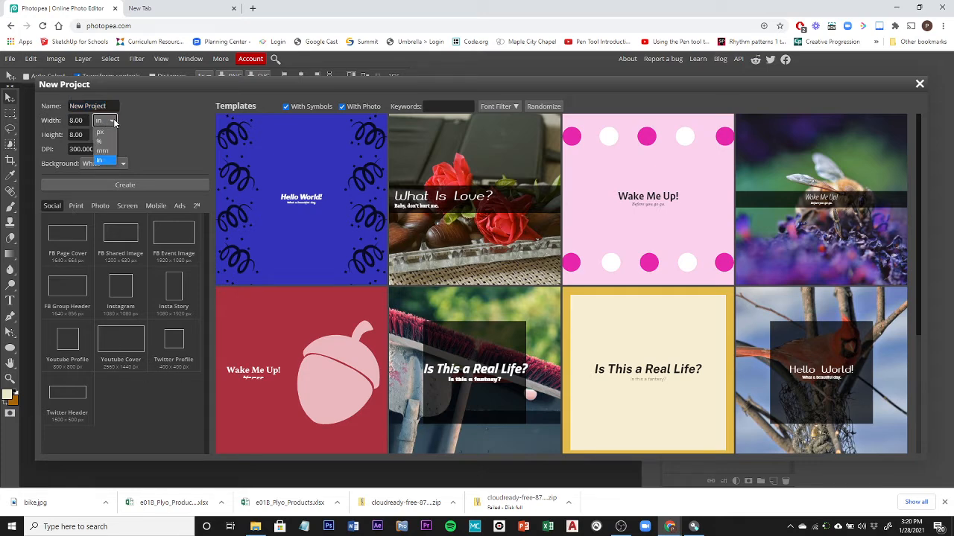
pyautogui.click(100, 160)
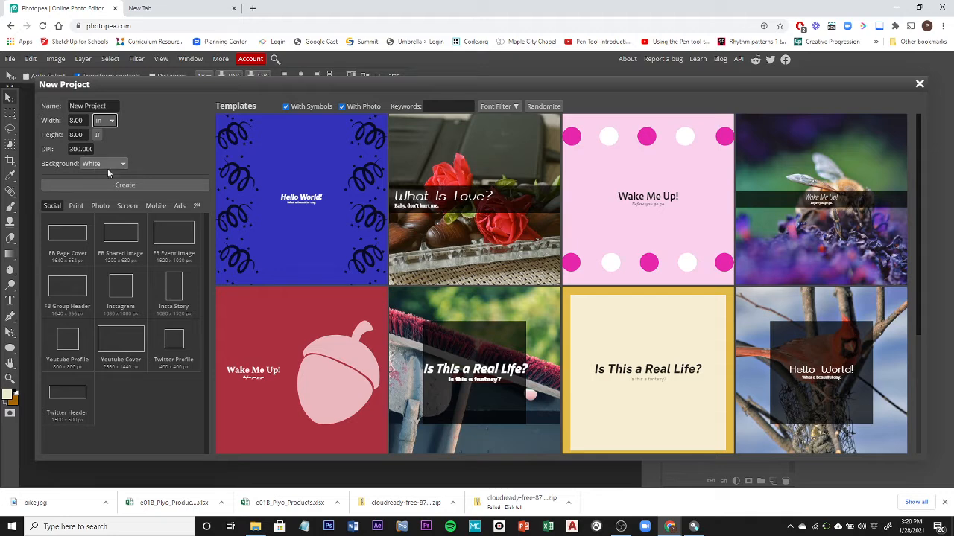
pyautogui.click(131, 187)
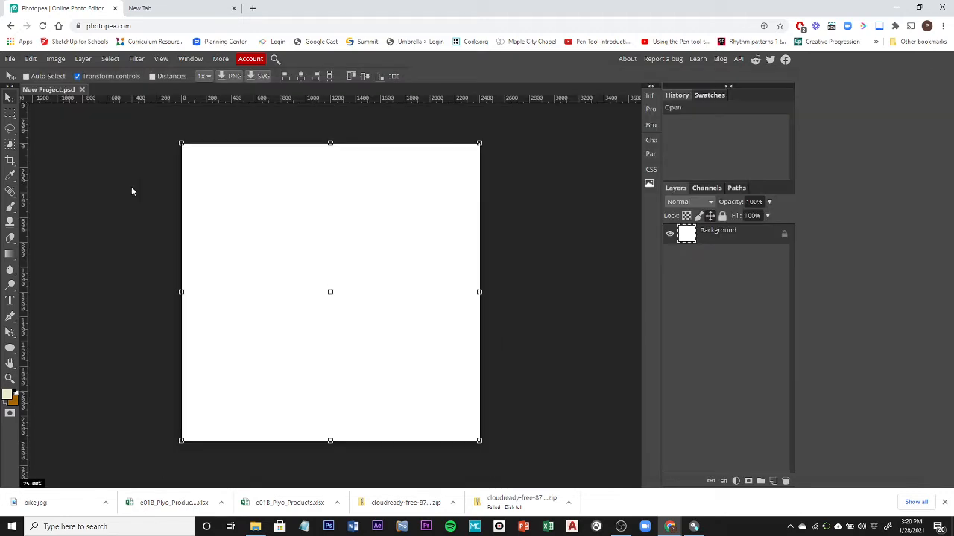
# Step: Place bike.jpg into the project and enlarge it to about 215% width and 199% height, covering the whole canvas
pyautogui.click(11, 59)
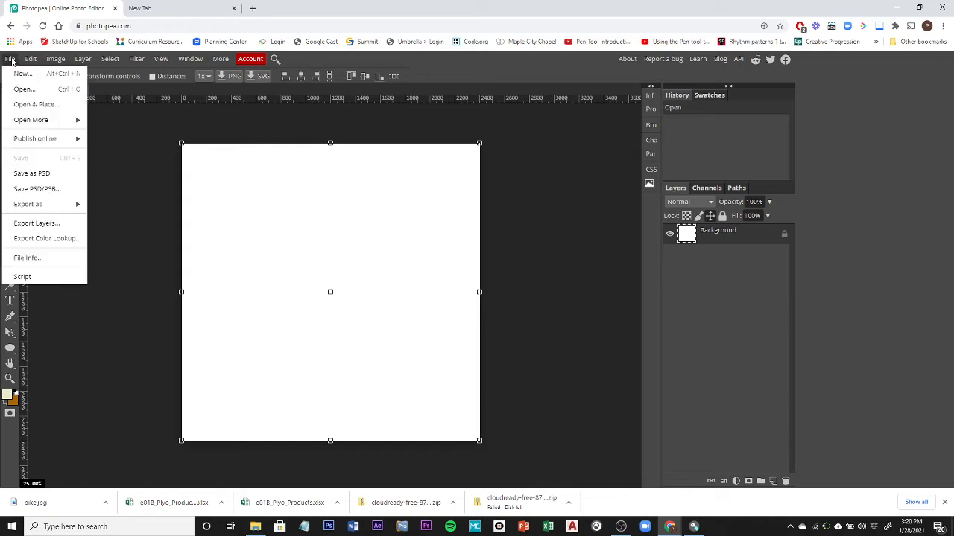
pyautogui.click(33, 105)
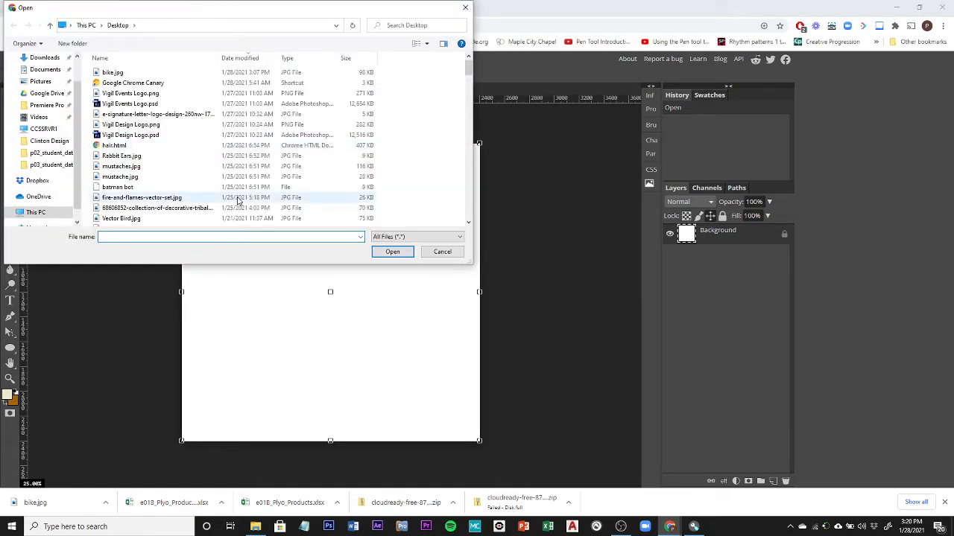
pyautogui.doubleClick(112, 72)
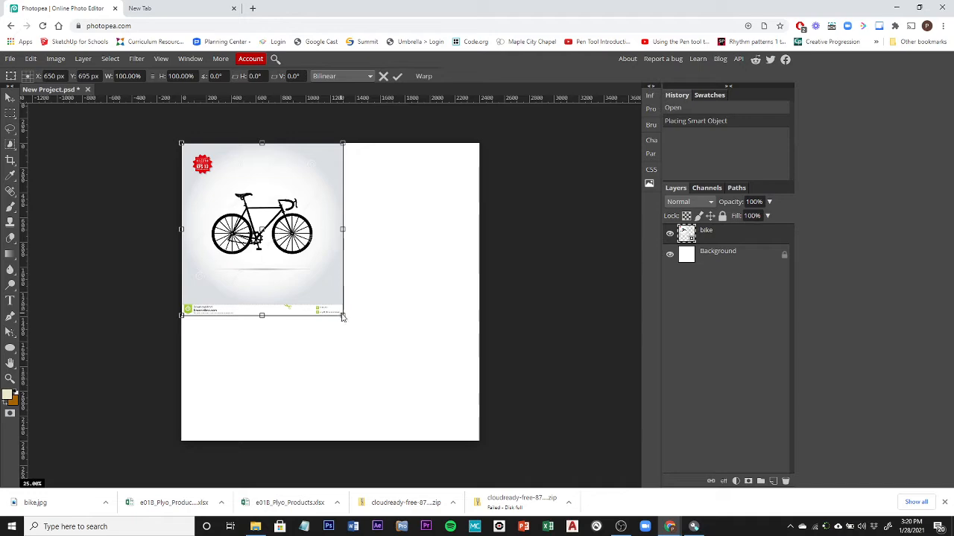
pyautogui.moveTo(342, 315); pyautogui.dragTo(529, 486)
pyautogui.moveTo(422, 363); pyautogui.dragTo(395, 347)
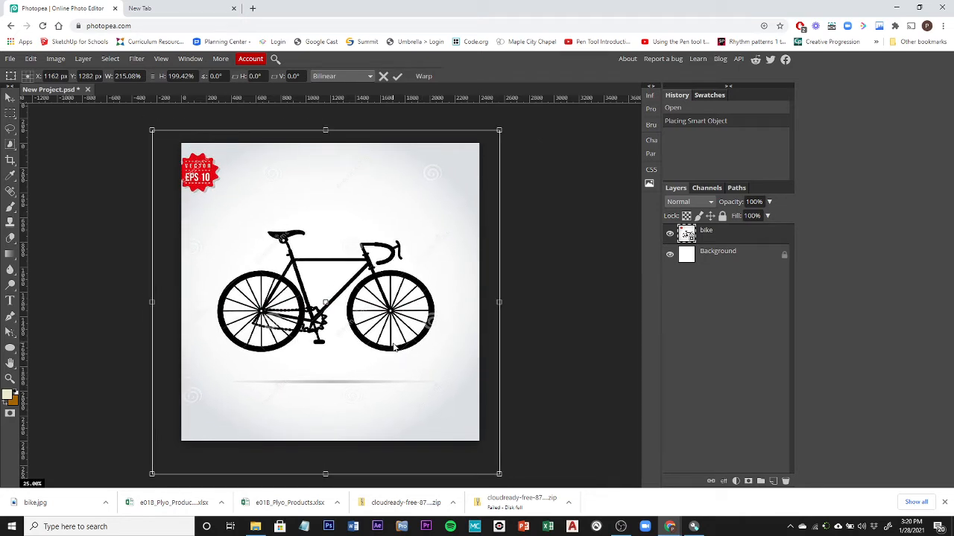
pyautogui.click(398, 77)
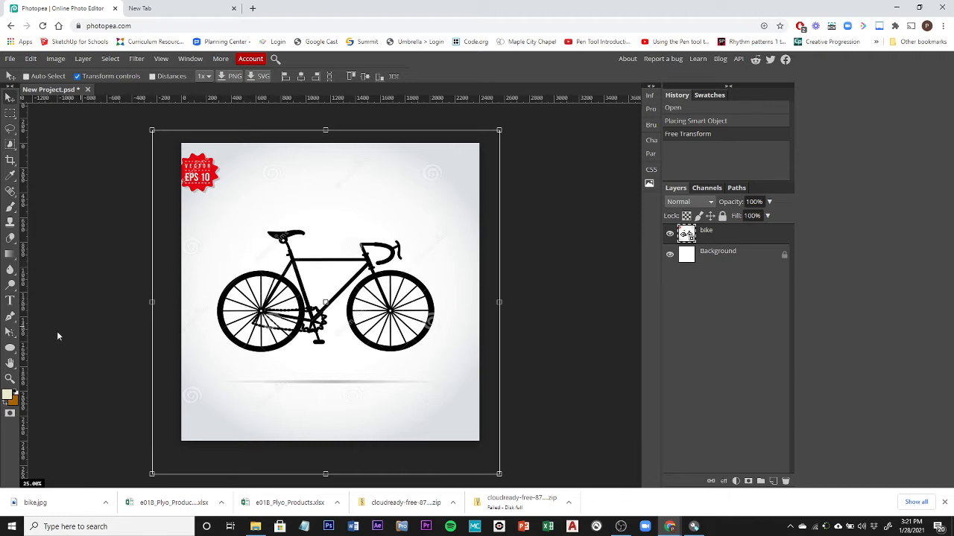
pyautogui.click(10, 303)
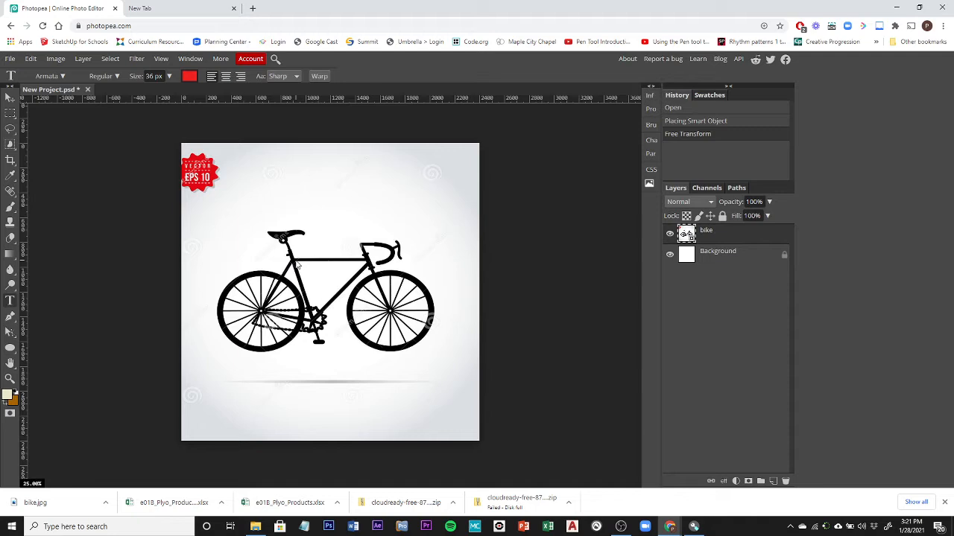
pyautogui.click(297, 263)
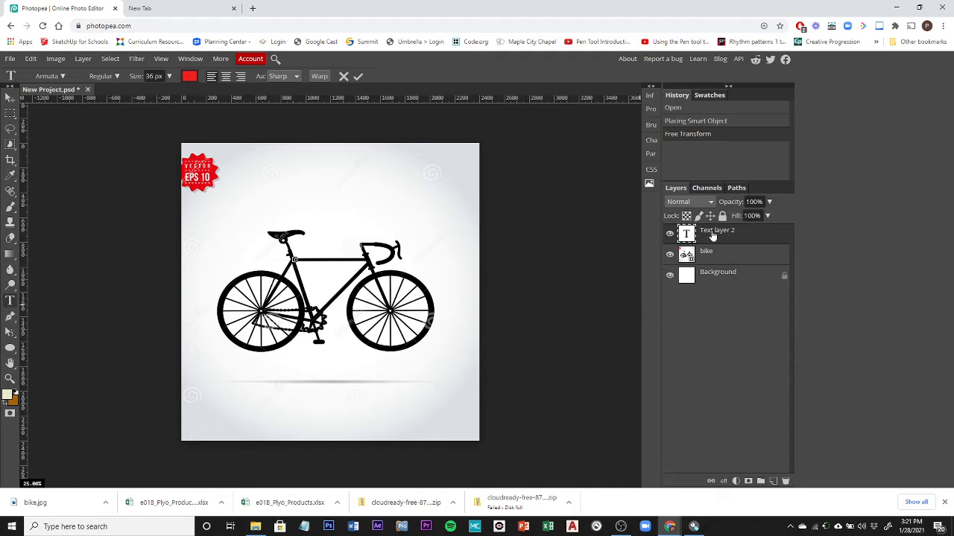
pyautogui.moveTo(718, 241); pyautogui.dragTo(784, 482)
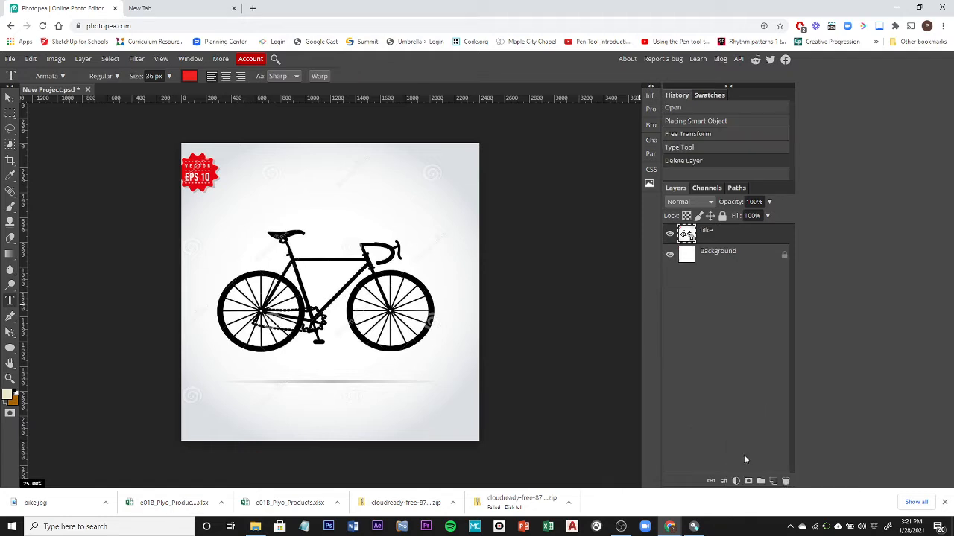
# Step: Set the text font to Arsenal and the text colour to yellow (eede22)
pyautogui.click(60, 77)
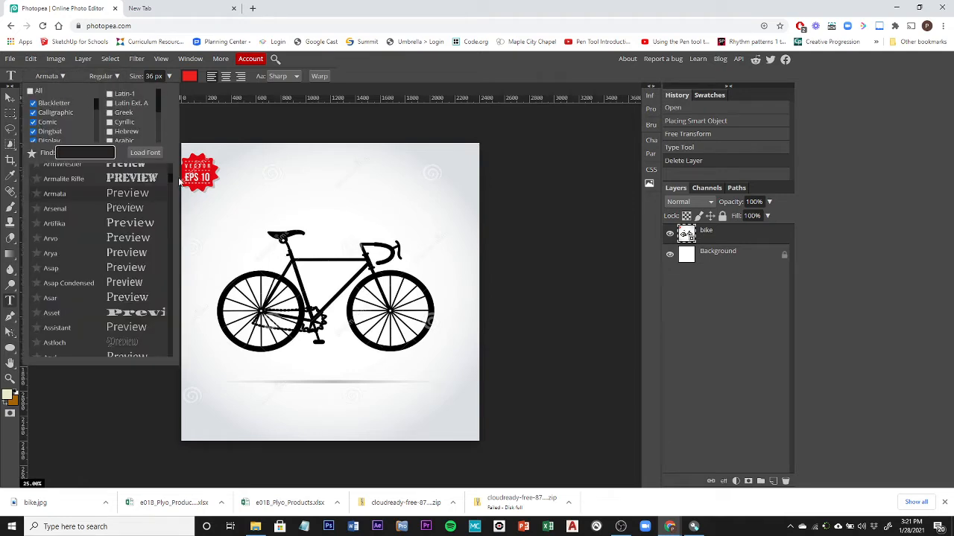
pyautogui.click(62, 212)
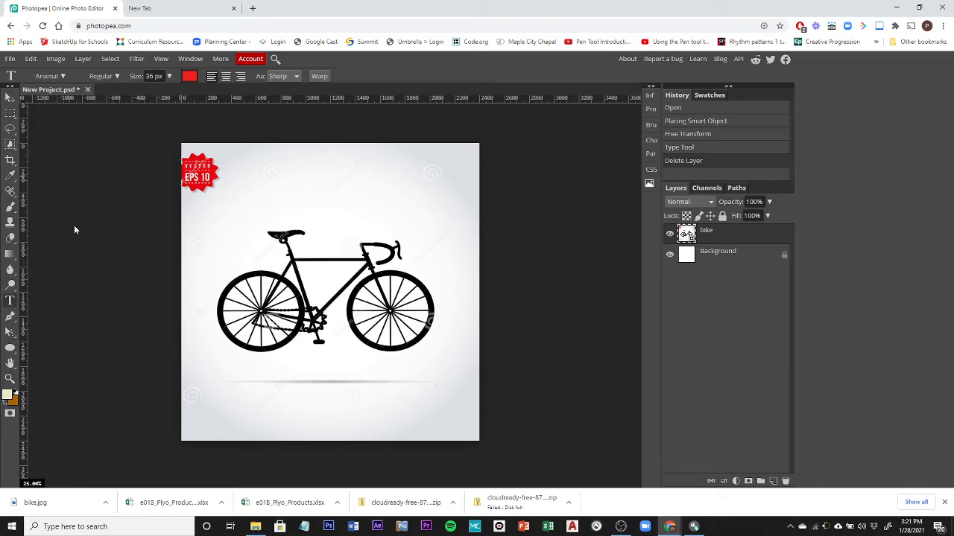
pyautogui.click(190, 76)
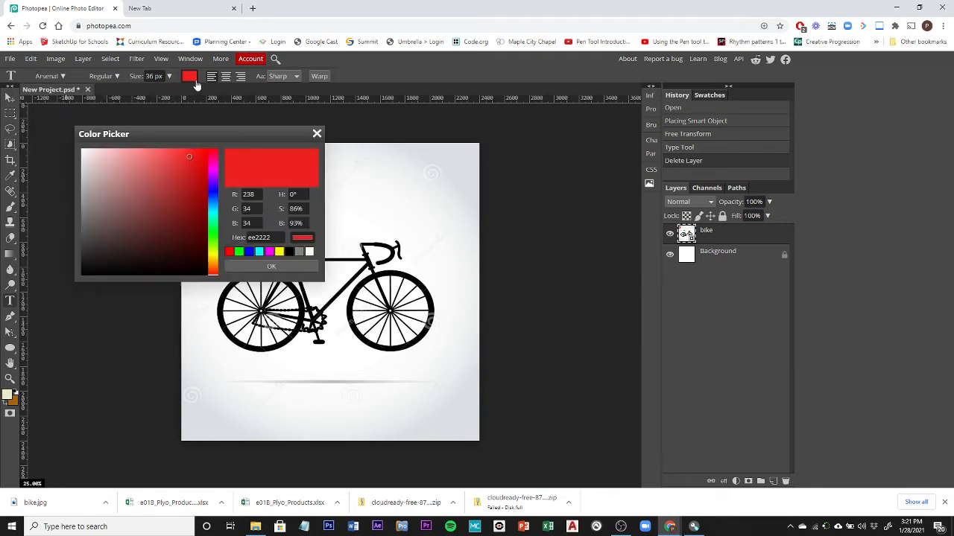
pyautogui.click(213, 257)
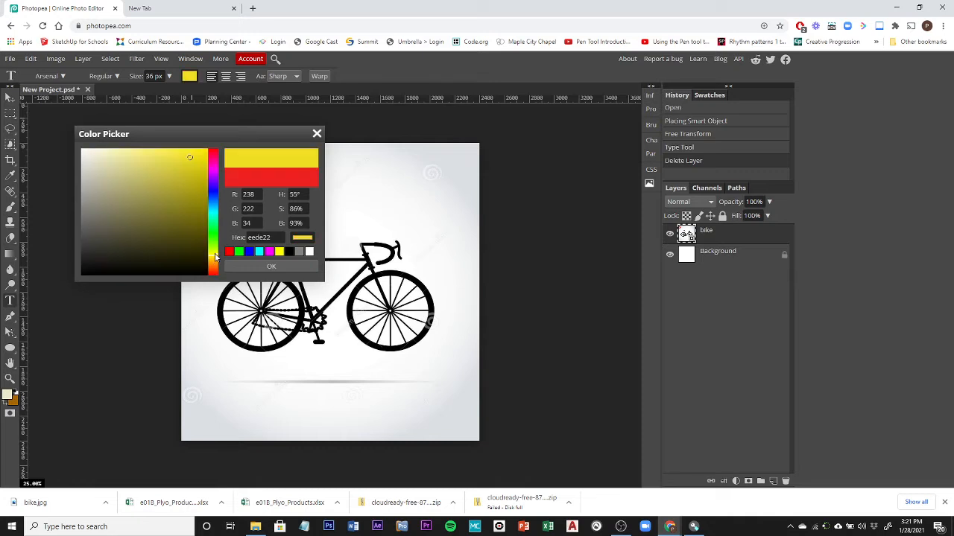
pyautogui.click(270, 265)
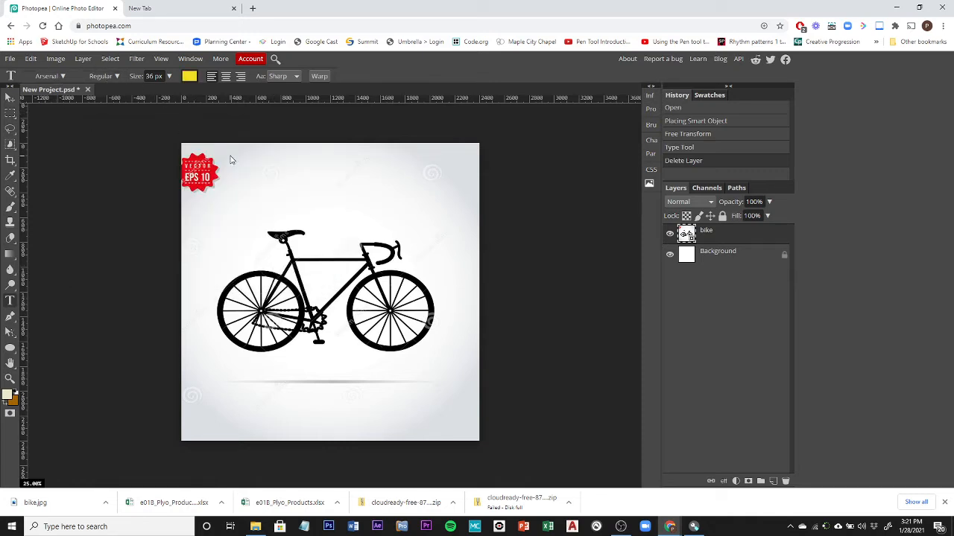
# Step: Add the text "Frame Frame Frame" along the bike's horizontal top tube, starting below the seat, and commit it
pyautogui.click(297, 262)
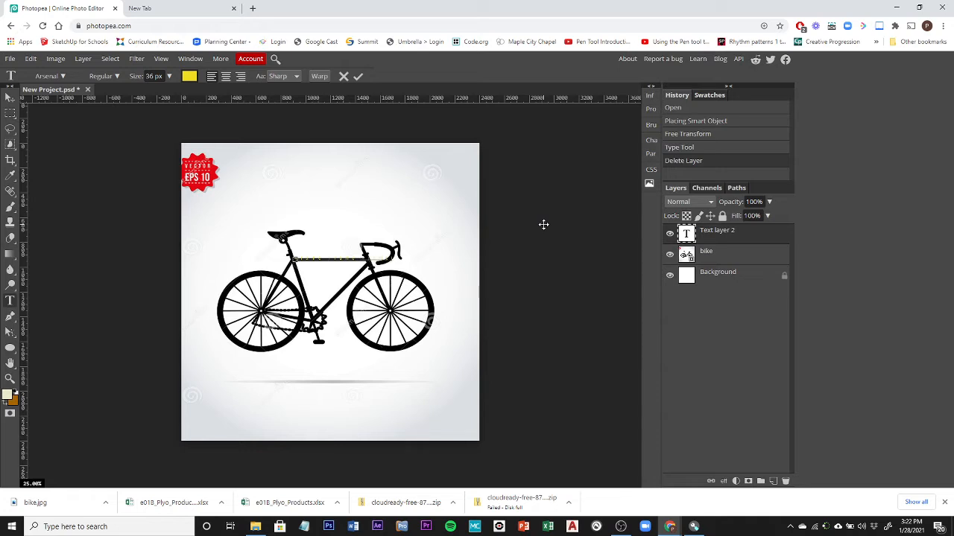
pyautogui.click(339, 255)
pyautogui.scroll(5, 319, 265)
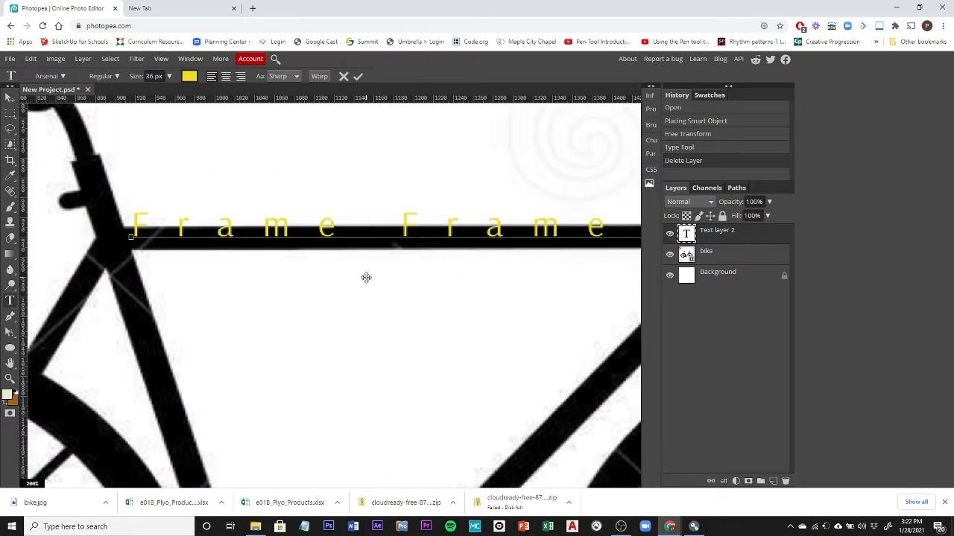
pyautogui.scroll(-2, 352, 275)
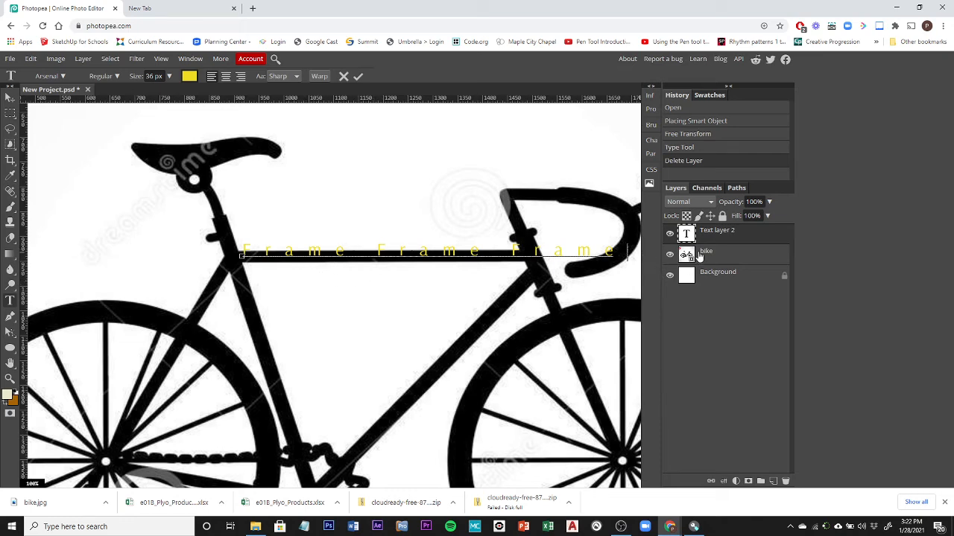
pyautogui.click(716, 236)
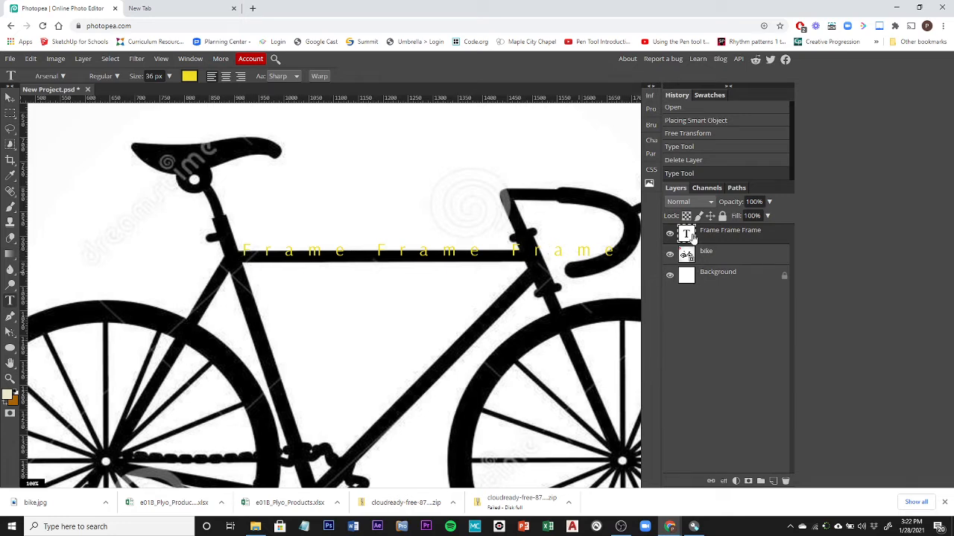
# Step: Show the Character settings for the "Frame Frame Frame" text layer
pyautogui.click(652, 140)
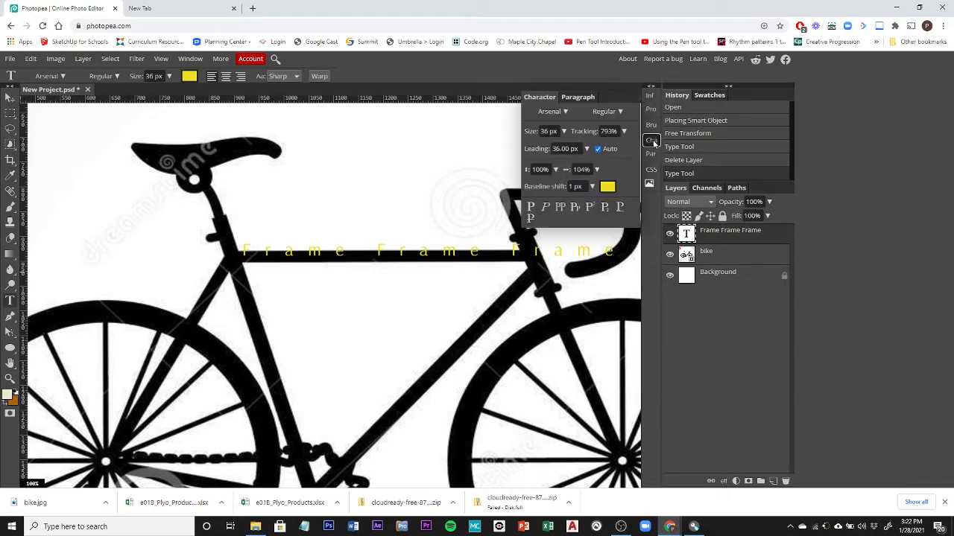
pyautogui.click(651, 141)
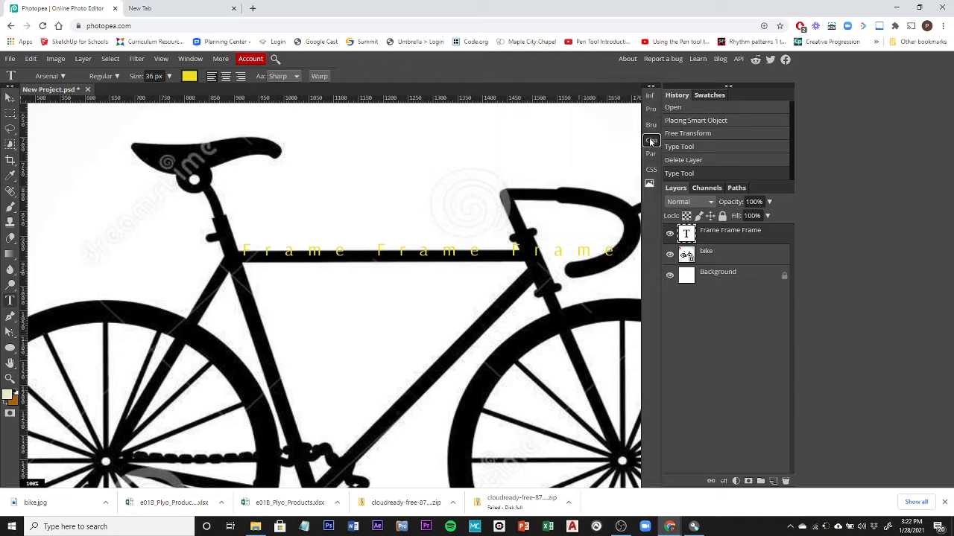
pyautogui.click(162, 59)
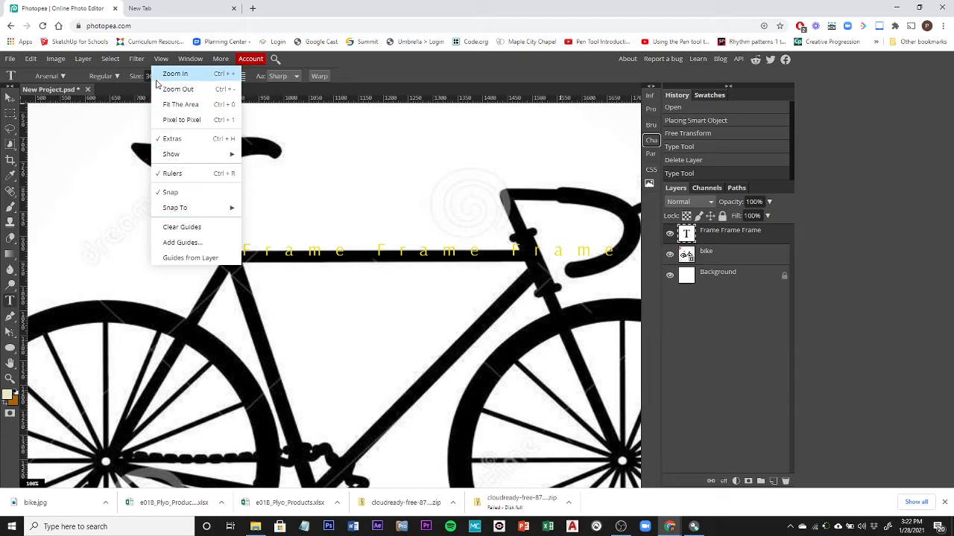
pyautogui.click(190, 59)
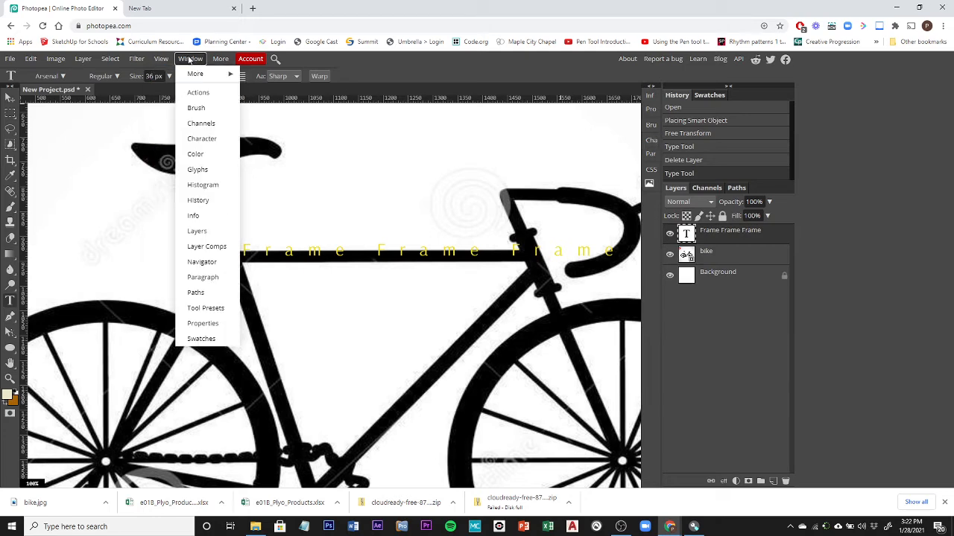
pyautogui.click(198, 138)
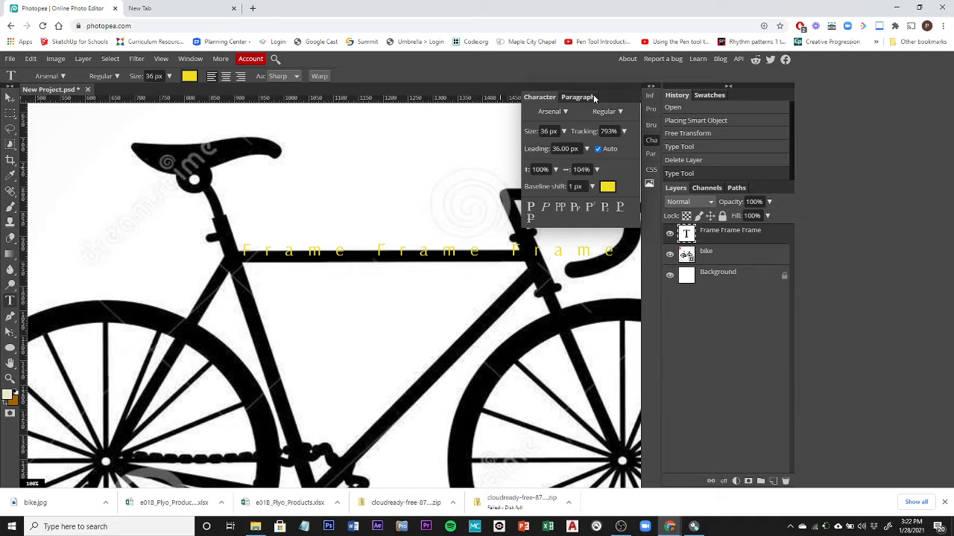
pyautogui.click(557, 113)
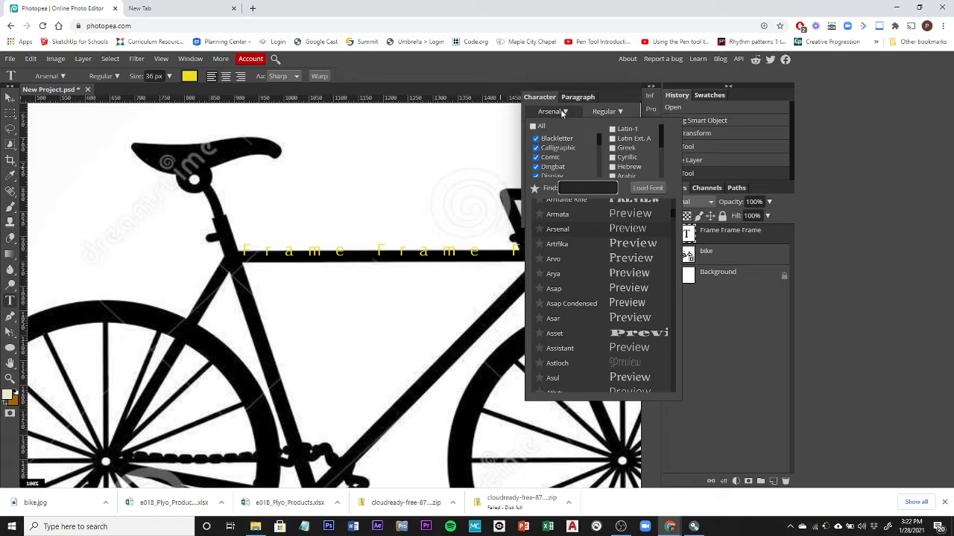
pyautogui.click(617, 113)
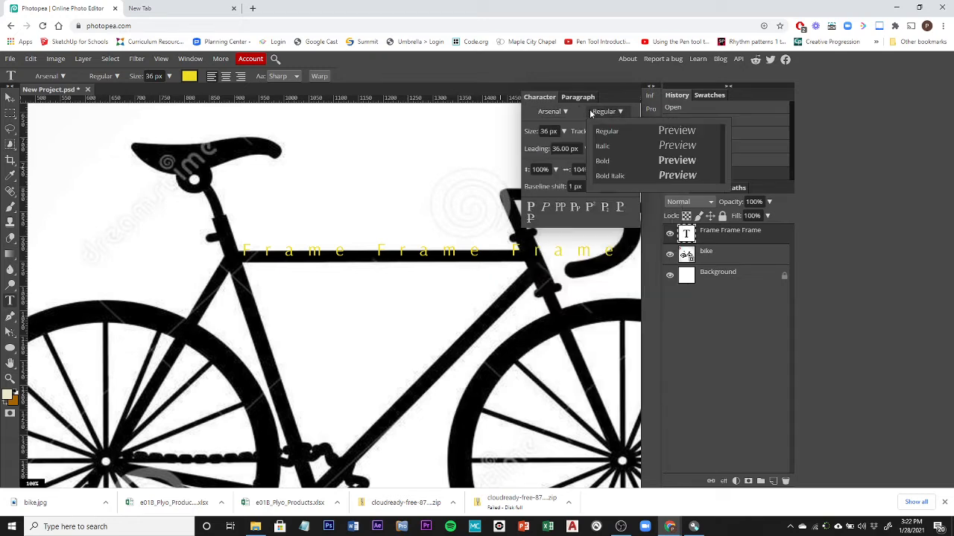
pyautogui.click(540, 113)
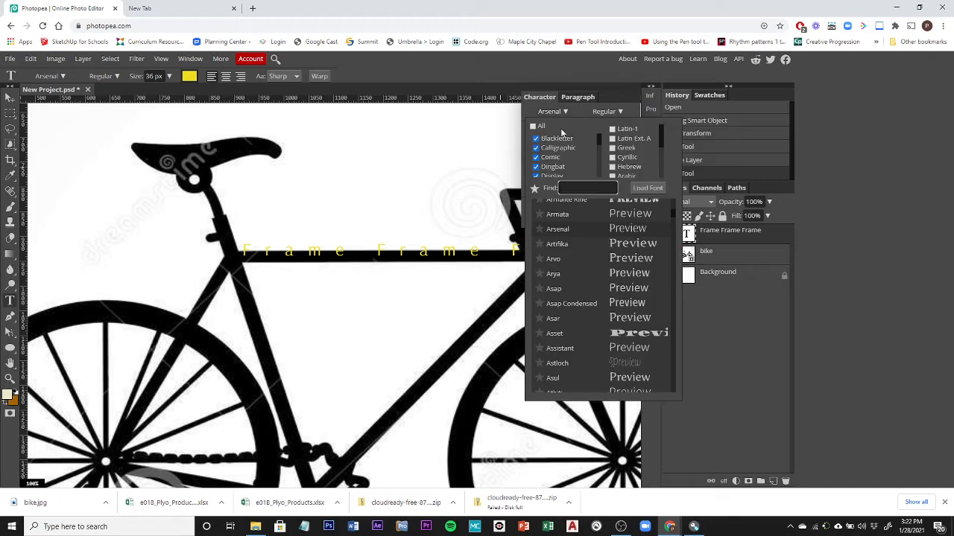
pyautogui.click(545, 96)
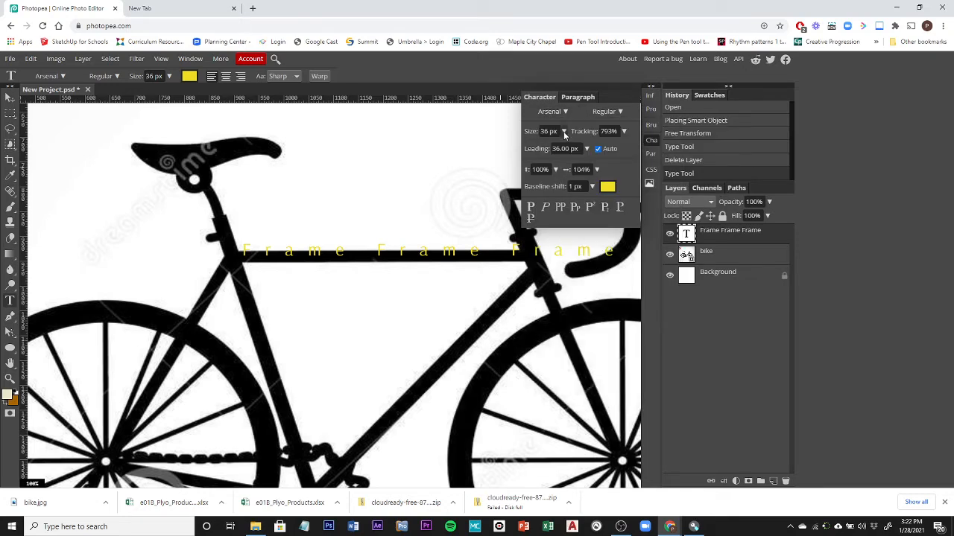
# Step: Fit the "Frame Frame Frame" text to the top tube with 466% tracking and 104% horizontal scale
pyautogui.click(624, 132)
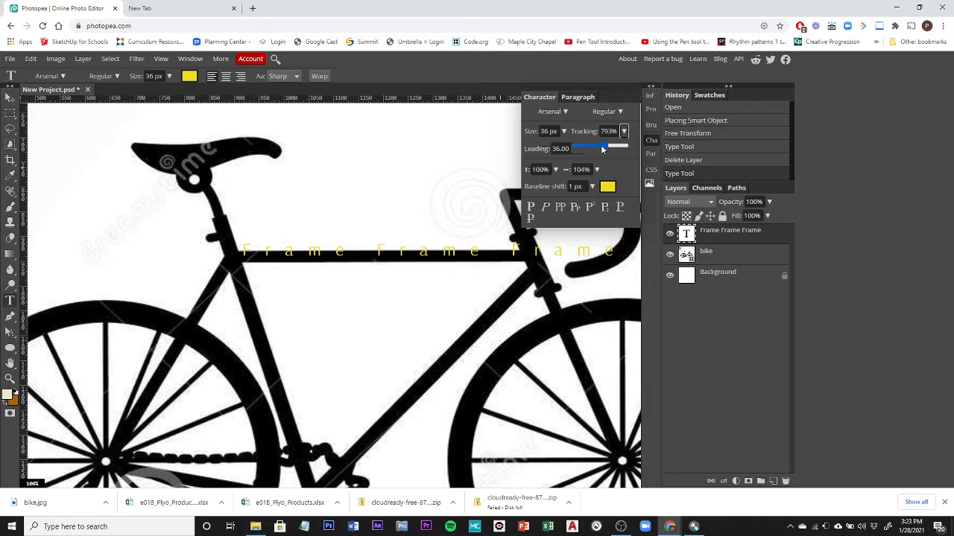
pyautogui.moveTo(604, 147); pyautogui.dragTo(602, 149)
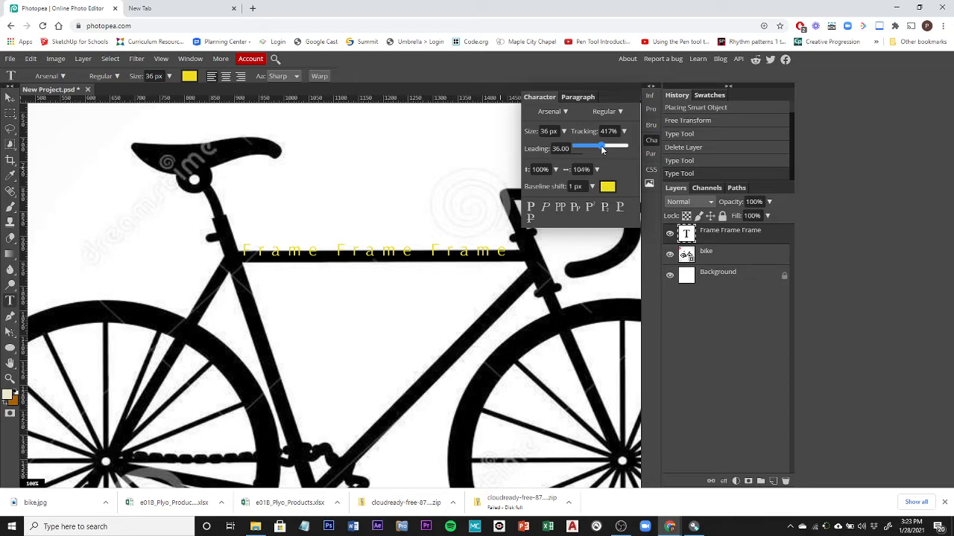
pyautogui.moveTo(602, 150); pyautogui.dragTo(602, 150)
pyautogui.moveTo(602, 149); pyautogui.dragTo(603, 149)
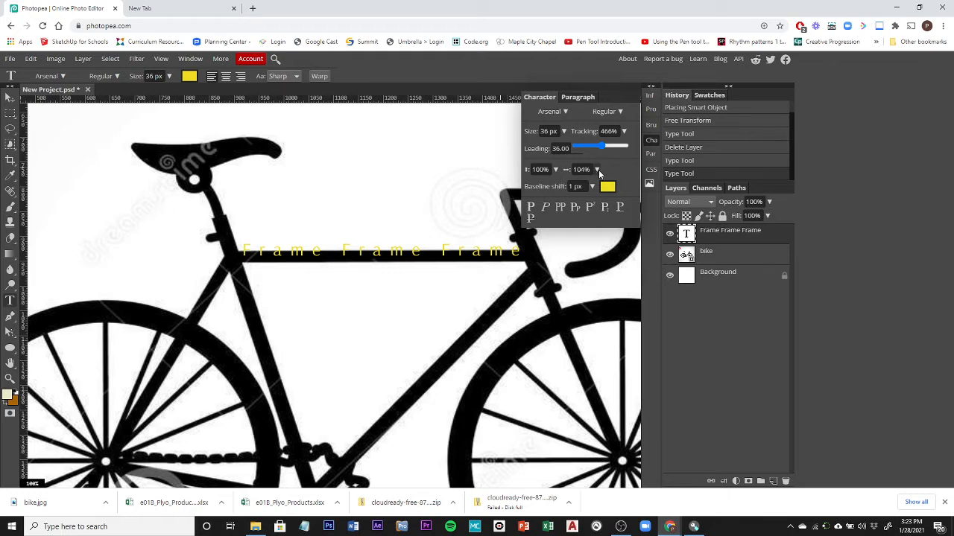
pyautogui.click(596, 170)
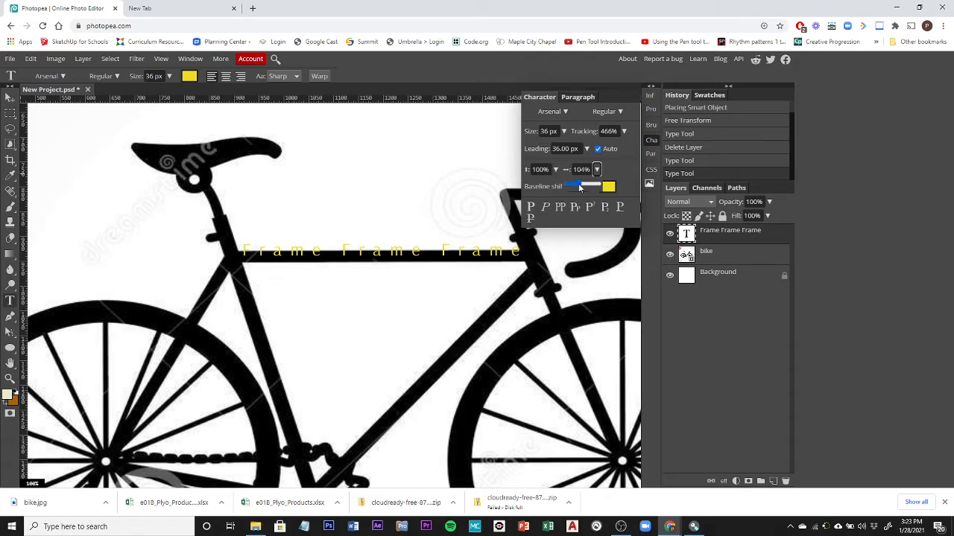
pyautogui.moveTo(579, 187)
pyautogui.mouseDown()
pyautogui.moveTo(570, 188)
pyautogui.moveTo(579, 187)
pyautogui.mouseUp()
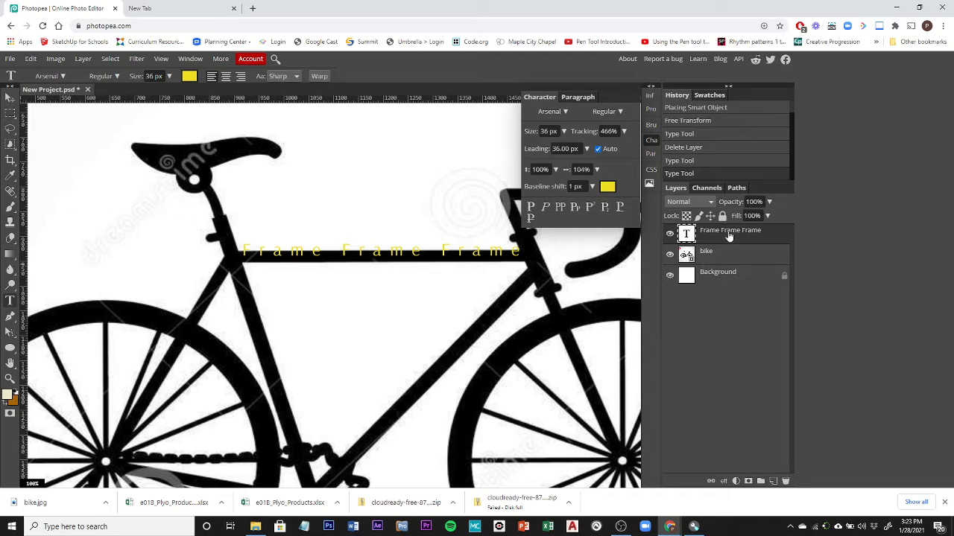
# Step: Nudge the "Frame Frame Frame" text down until it sits centred on the bike's black top tube, and hide the Character settings
pyautogui.click(10, 98)
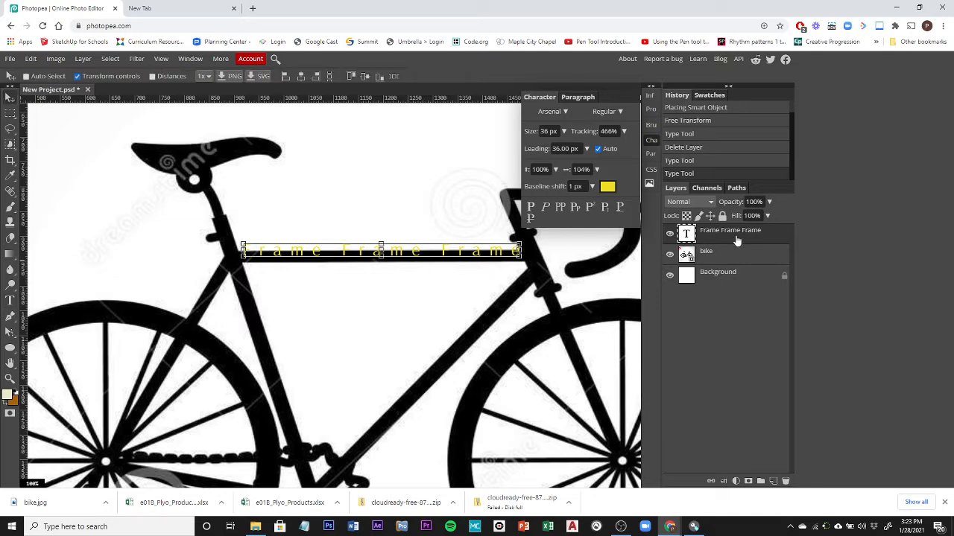
pyautogui.press('Down')
pyautogui.press('Down')
pyautogui.press('Down')
pyautogui.press('Down')
pyautogui.press('Down')
pyautogui.press('Down')
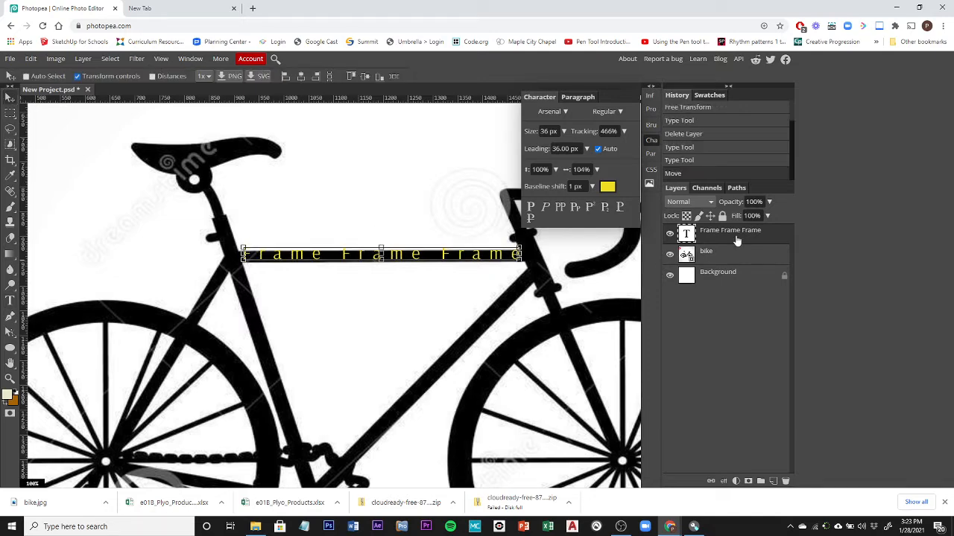
pyautogui.press('Down')
pyautogui.press('Down')
pyautogui.press('Down')
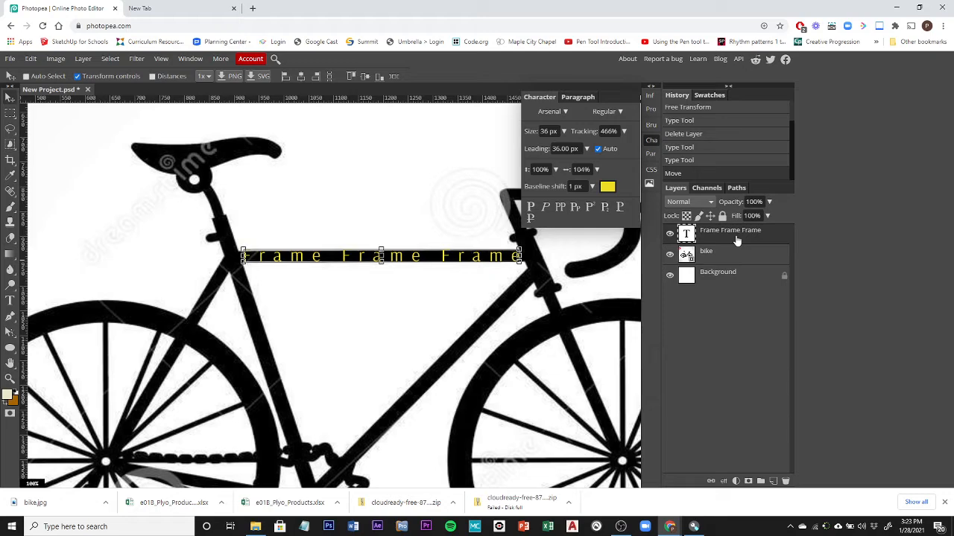
pyautogui.press('Down')
pyautogui.press('Left')
pyautogui.press('Left')
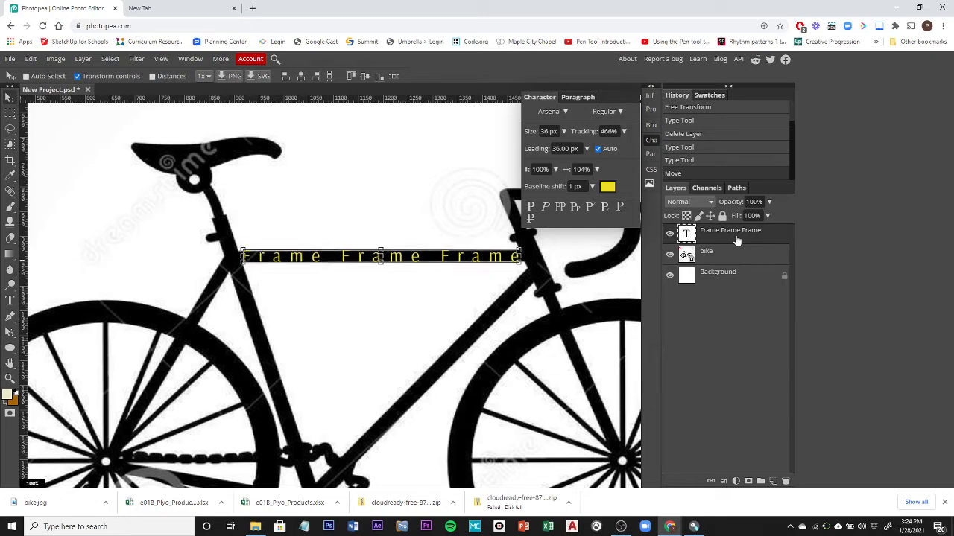
pyautogui.press('Right')
pyautogui.press('Right')
pyautogui.click(651, 140)
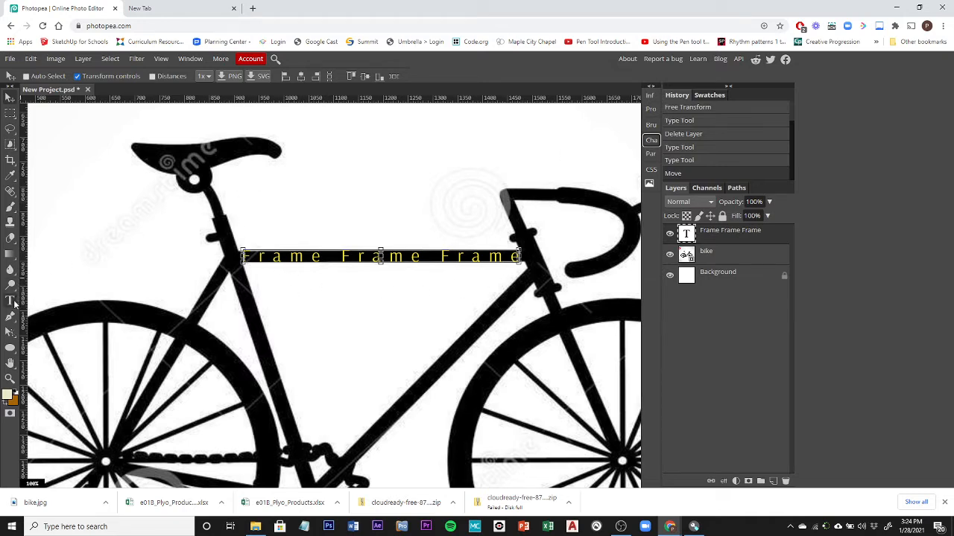
# Step: Add a second "Frame Frame Frame" text starting at the lower end of the diagonal down tube, by the crank, and commit it
pyautogui.click(12, 302)
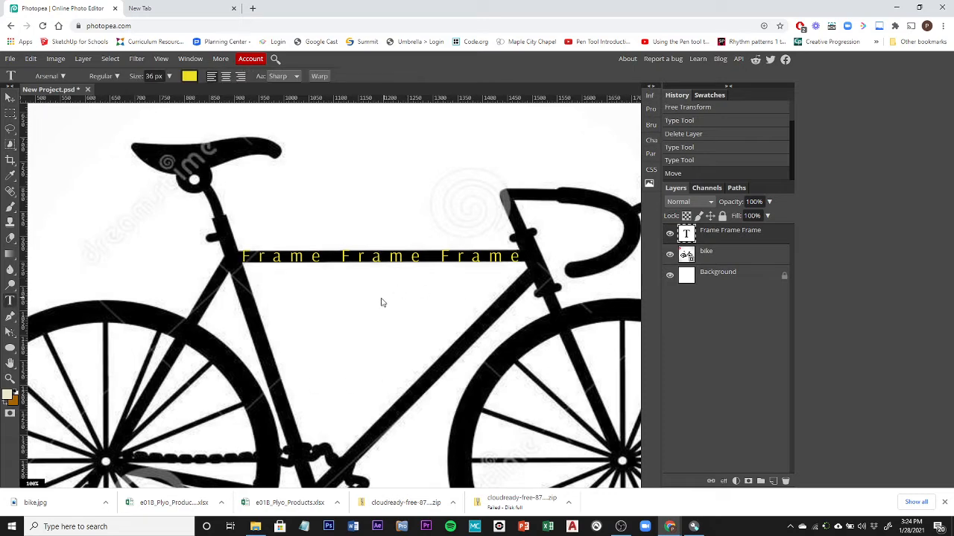
pyautogui.moveTo(361, 322); pyautogui.dragTo(336, 201)
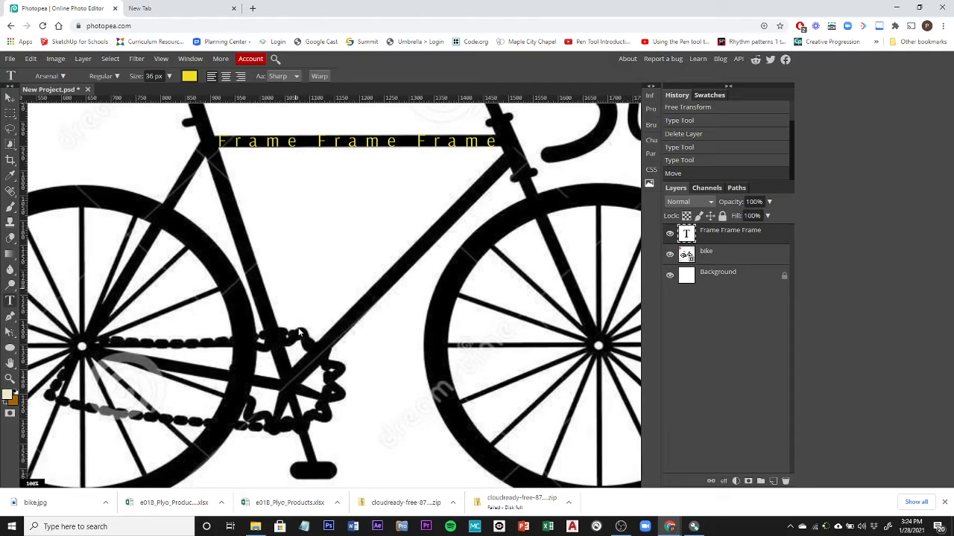
pyautogui.click(290, 378)
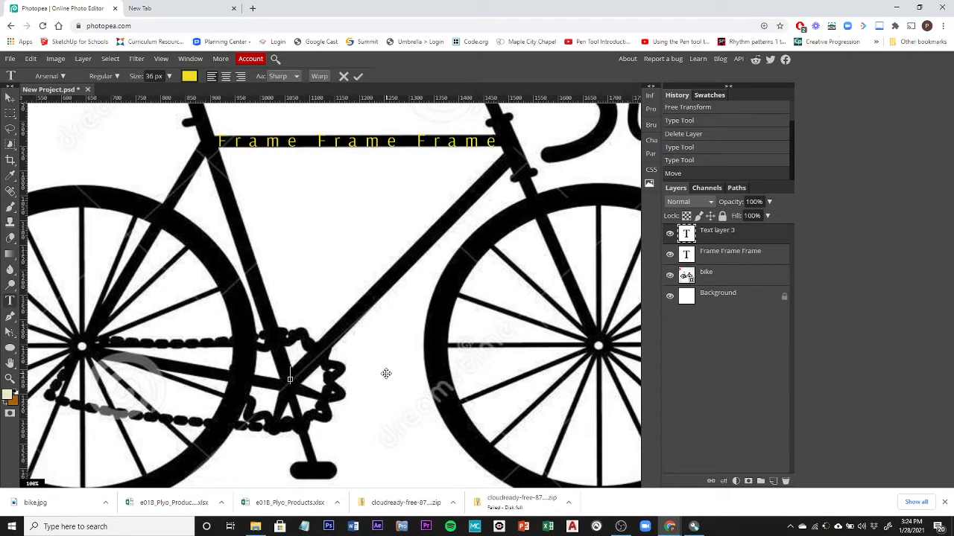
pyautogui.write('Frame Frame Fra')
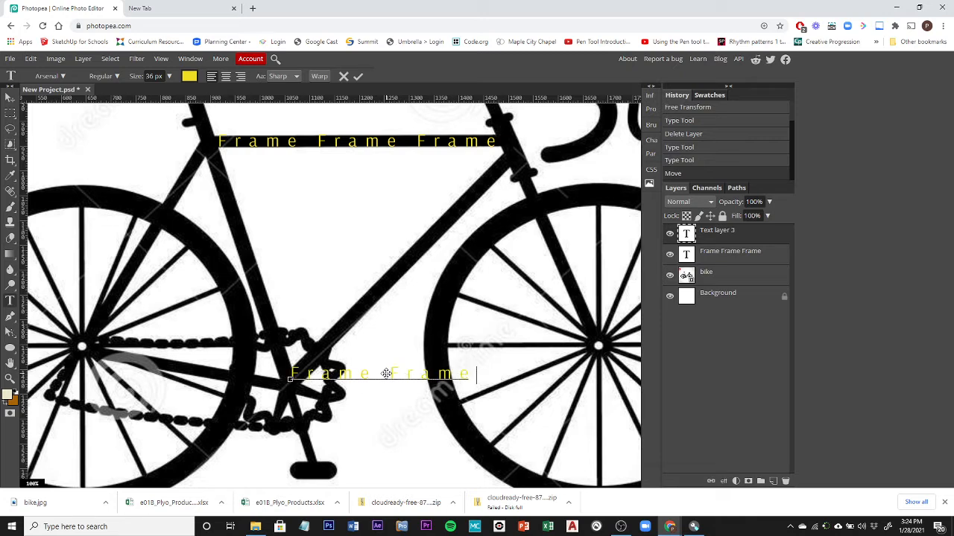
pyautogui.write('e')
pyautogui.press('BackSpace')
pyautogui.write('me')
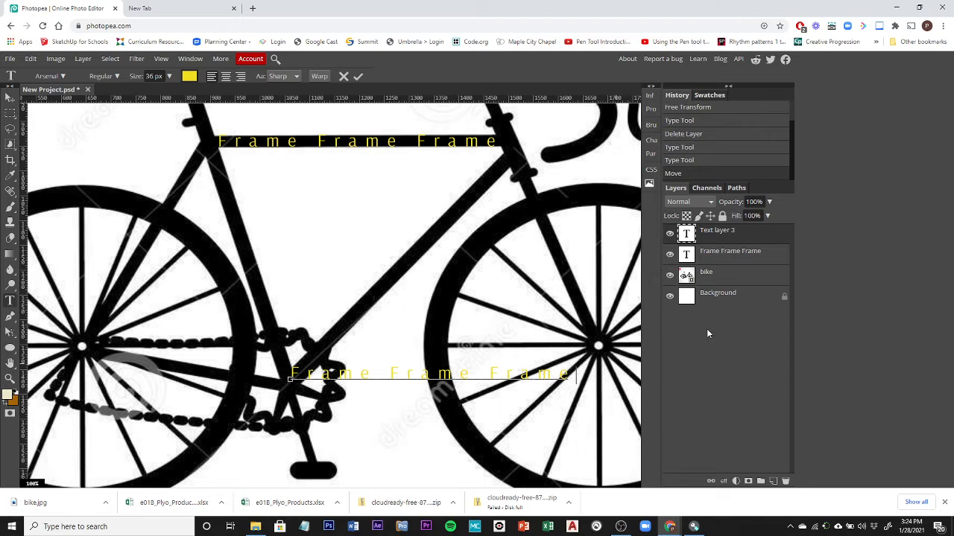
pyautogui.click(358, 76)
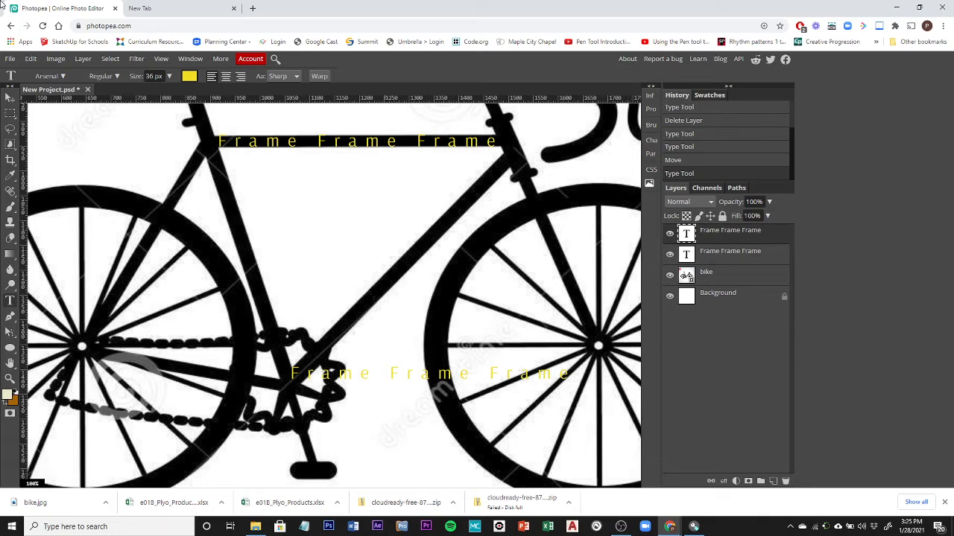
# Step: Free Transform the new text, rotating it to about -45.4° and moving it onto the diagonal down tube from the crank upward
pyautogui.click(30, 61)
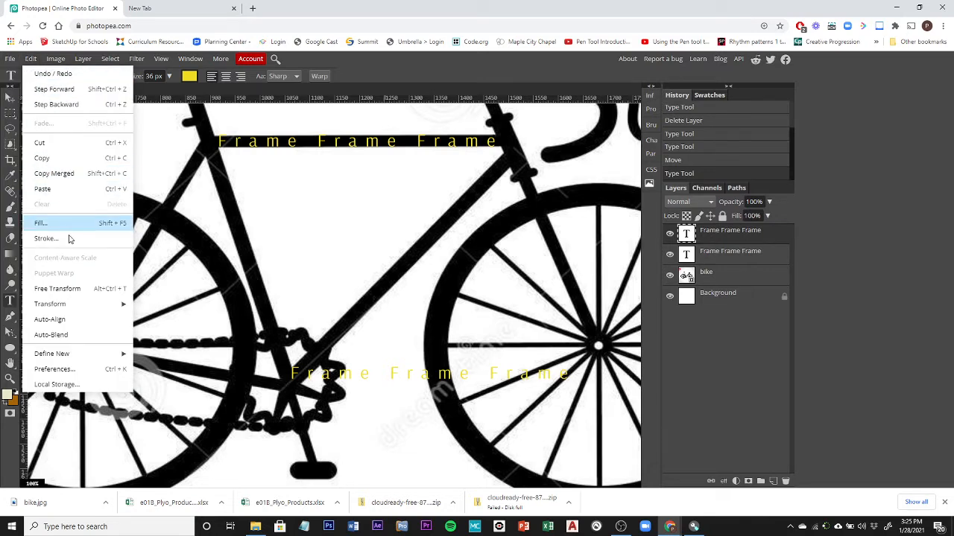
pyautogui.click(41, 292)
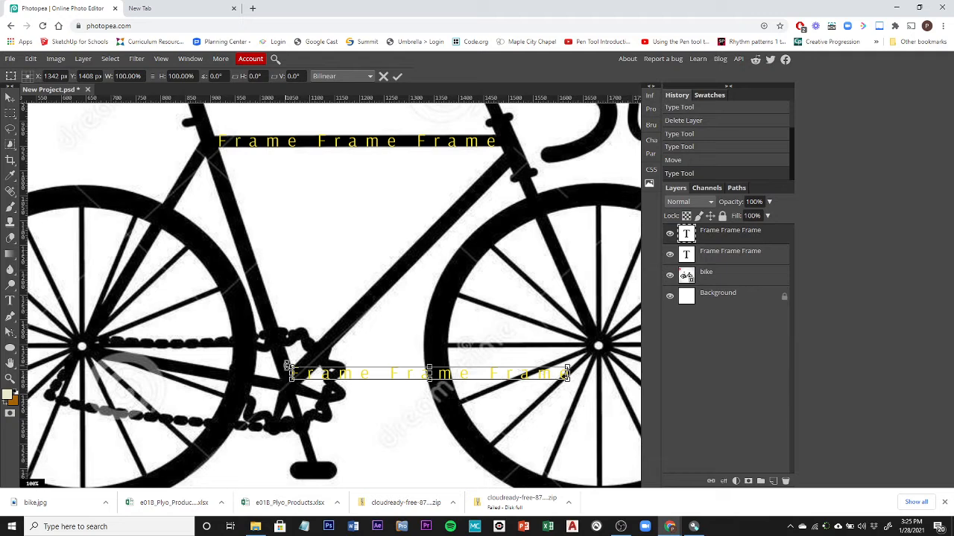
pyautogui.moveTo(287, 366); pyautogui.dragTo(326, 462)
pyautogui.moveTo(416, 379); pyautogui.dragTo(385, 293)
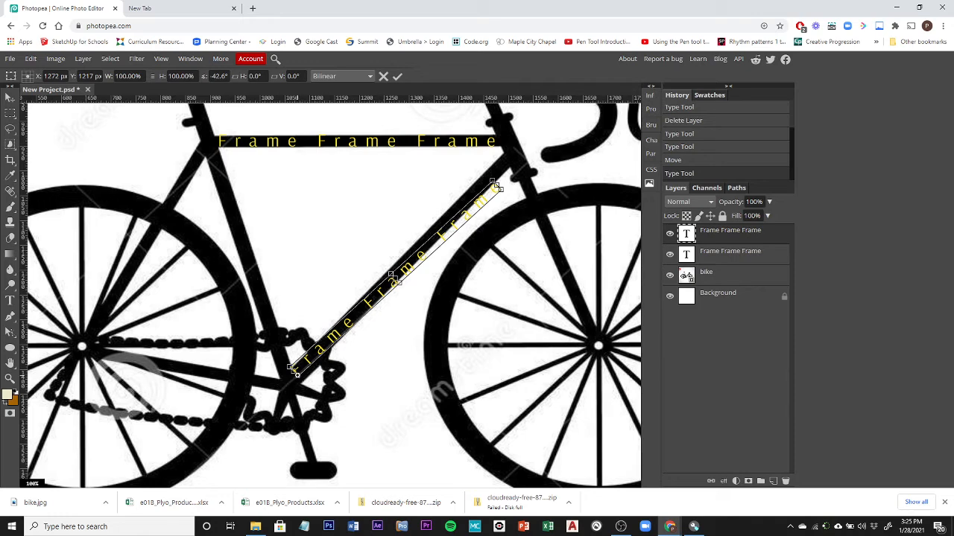
pyautogui.scroll(2, 297, 376)
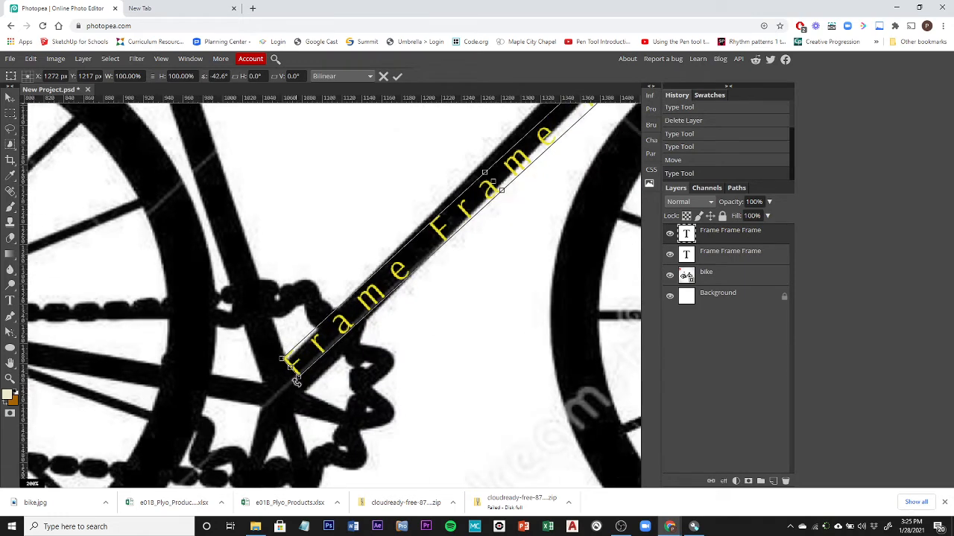
pyautogui.moveTo(296, 380); pyautogui.dragTo(306, 389)
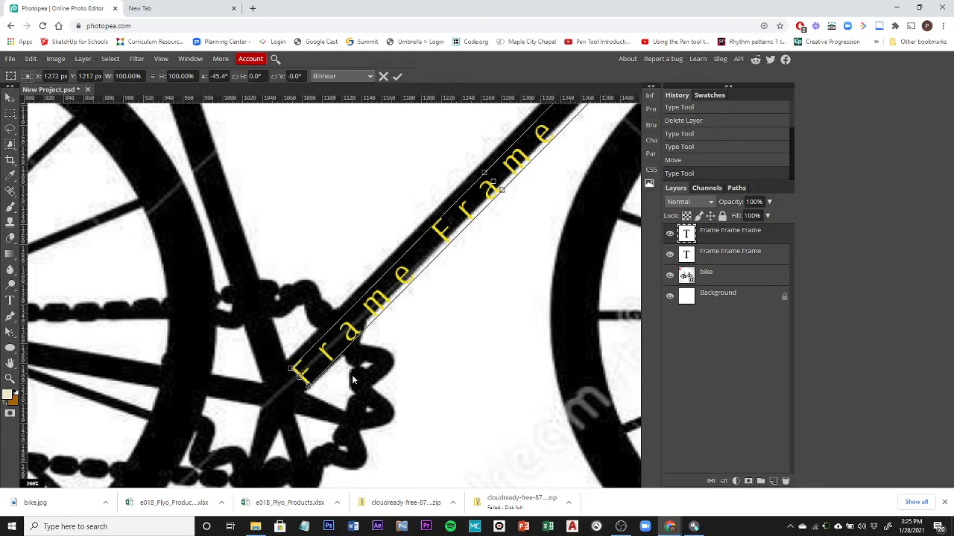
pyautogui.moveTo(465, 216); pyautogui.dragTo(454, 223)
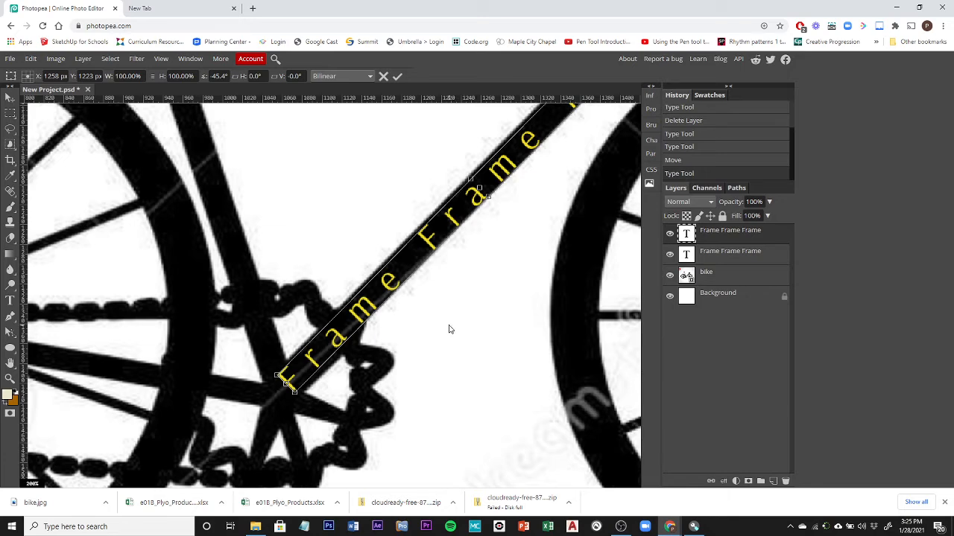
# Step: Spread the diagonal "Frame Frame Frame" text along the whole down tube with 622% tracking, and hide the Character settings
pyautogui.scroll(-5, 448, 329)
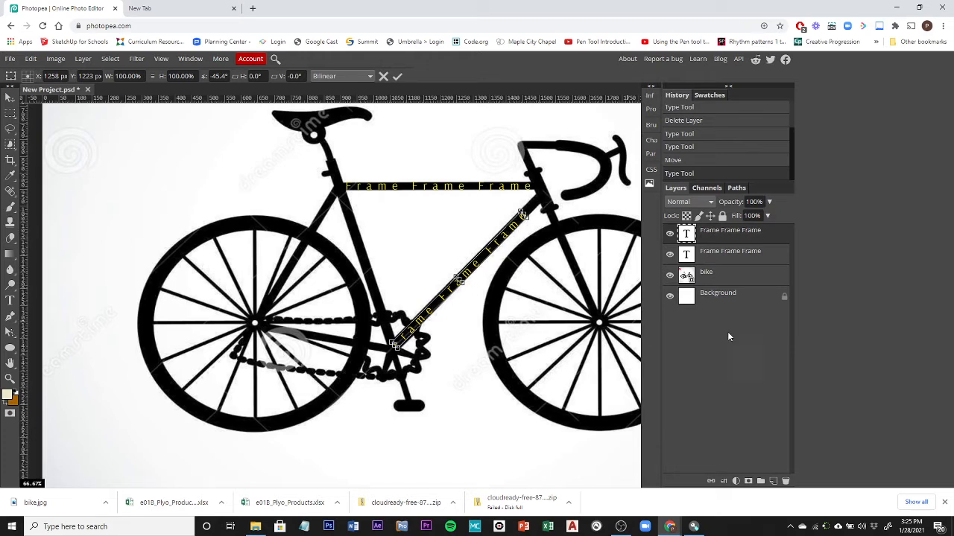
pyautogui.click(651, 140)
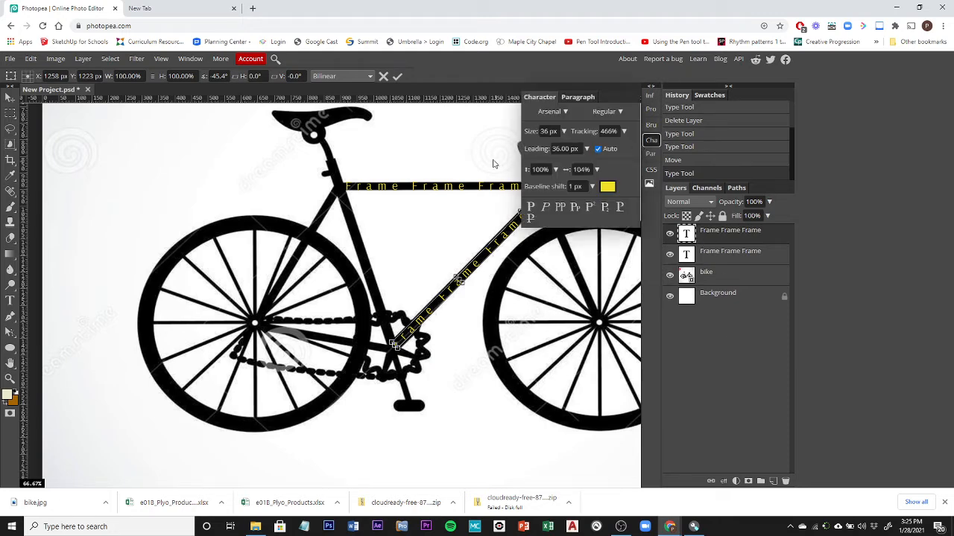
pyautogui.moveTo(475, 147); pyautogui.dragTo(362, 163)
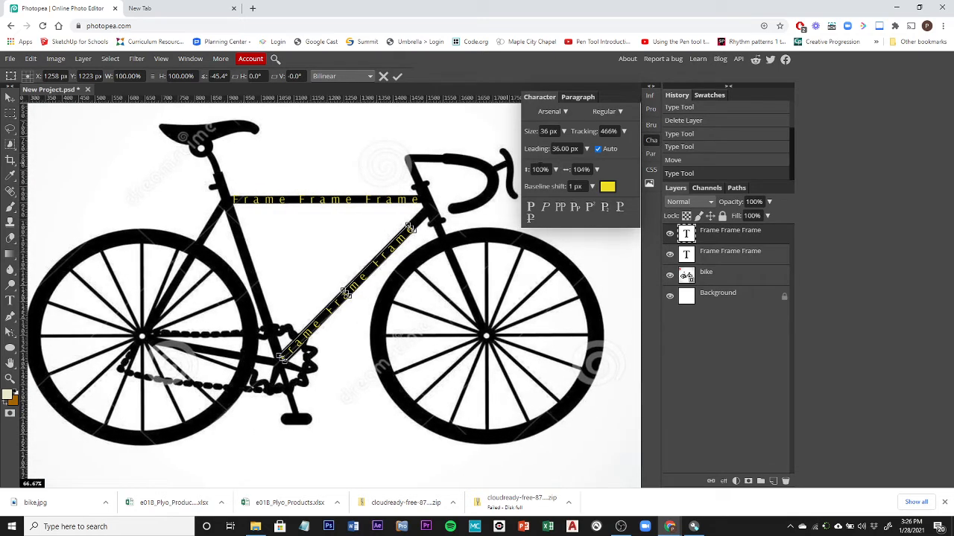
pyautogui.click(624, 131)
pyautogui.moveTo(603, 148); pyautogui.dragTo(604, 147)
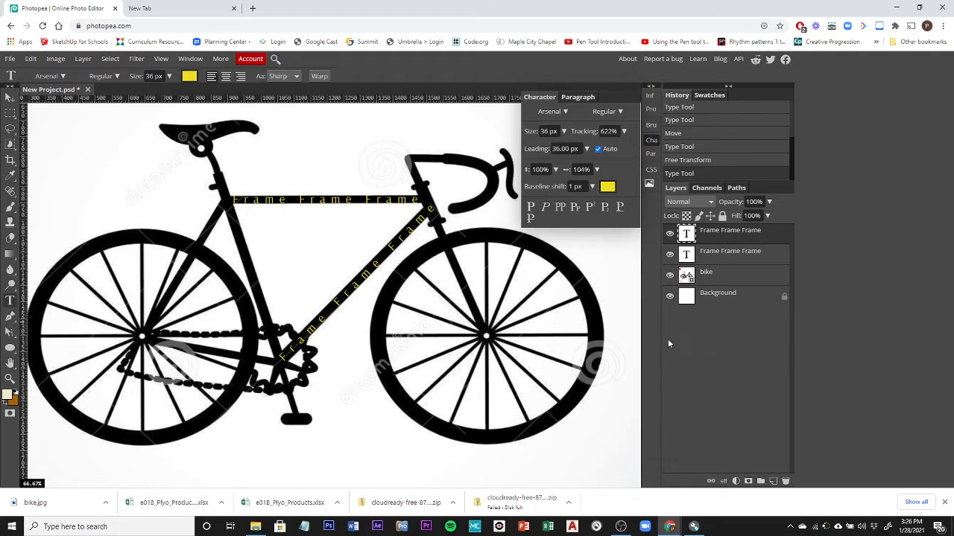
pyautogui.click(708, 252)
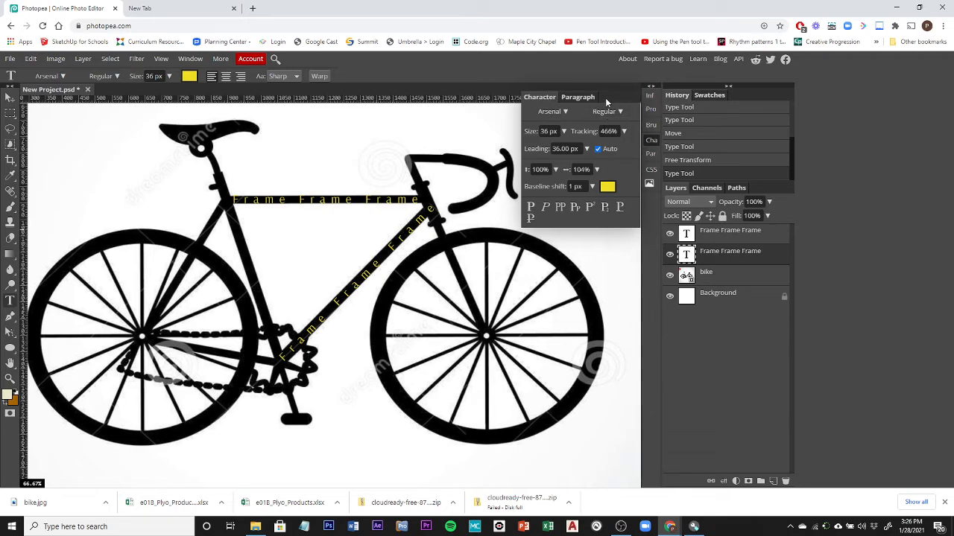
pyautogui.click(651, 140)
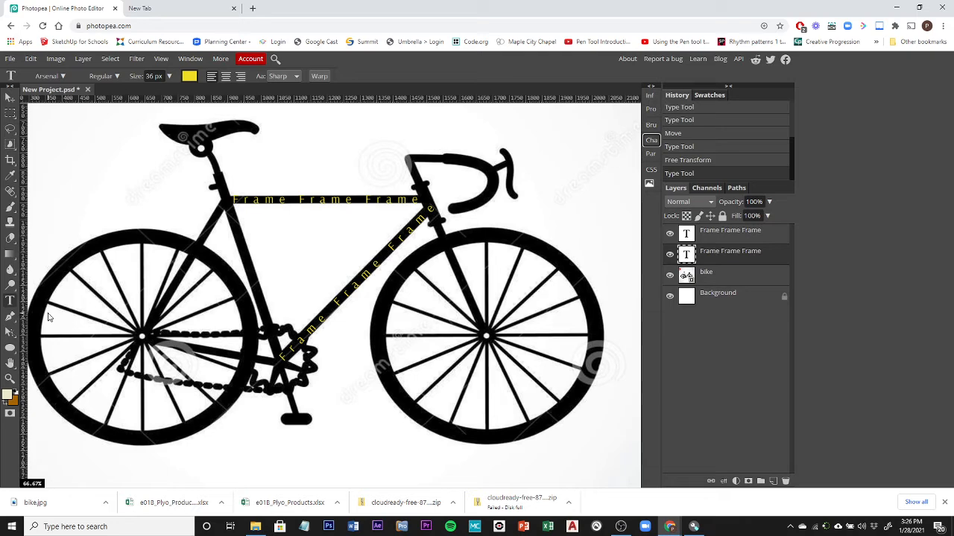
# Step: Choose the Ellipse tool and give it a solid red fill
pyautogui.click(9, 348)
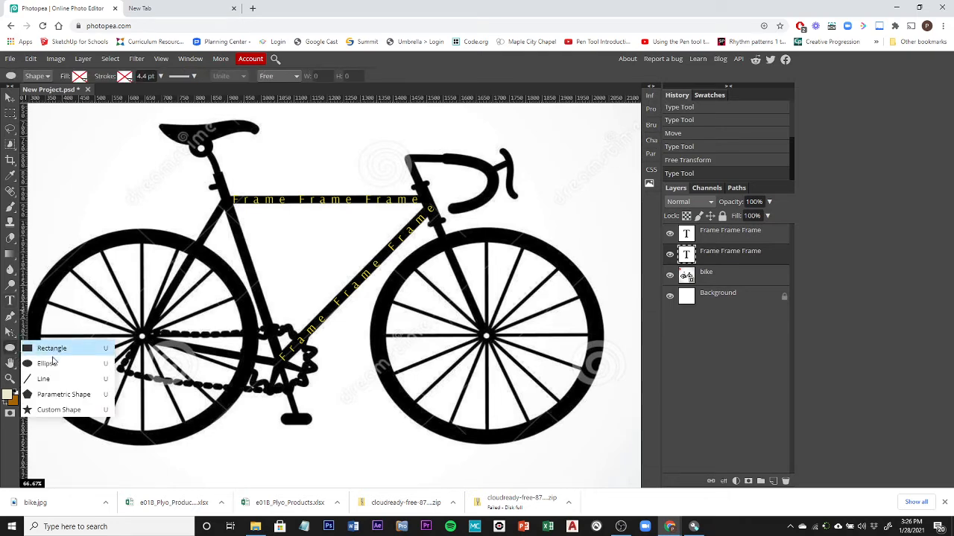
pyautogui.click(47, 363)
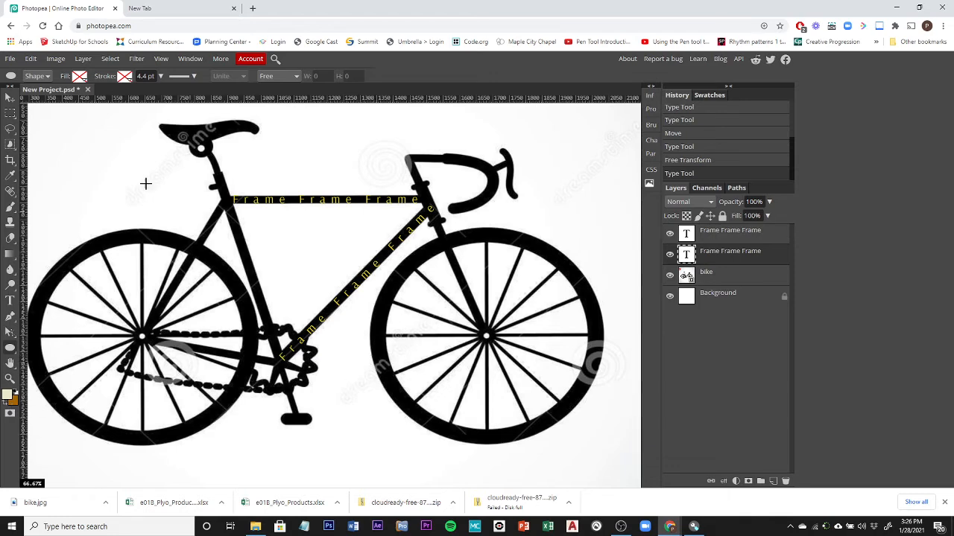
pyautogui.click(80, 77)
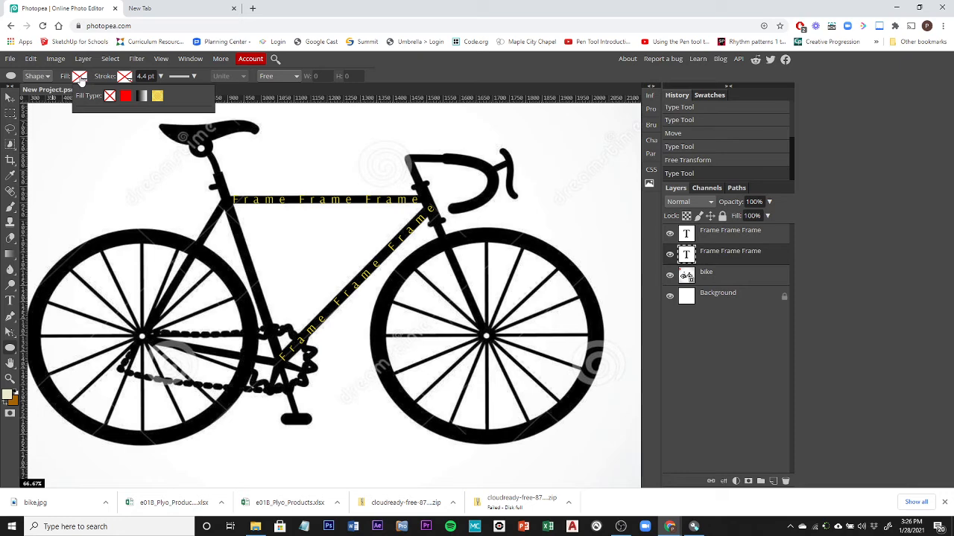
pyautogui.click(126, 95)
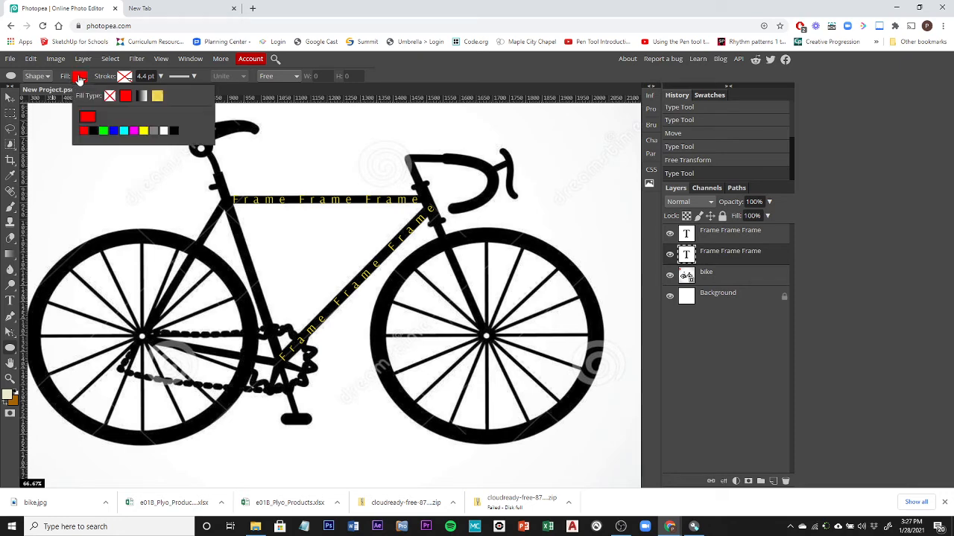
pyautogui.click(388, 78)
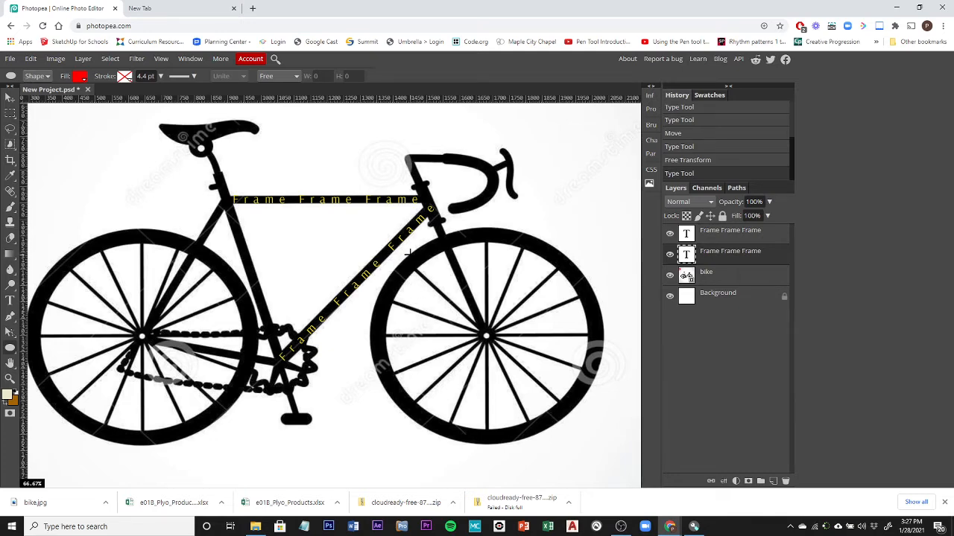
# Step: Set the Ellipse tool to Path mode and draw a circular path about 565 px across along the front wheel's inner rim
pyautogui.click(38, 76)
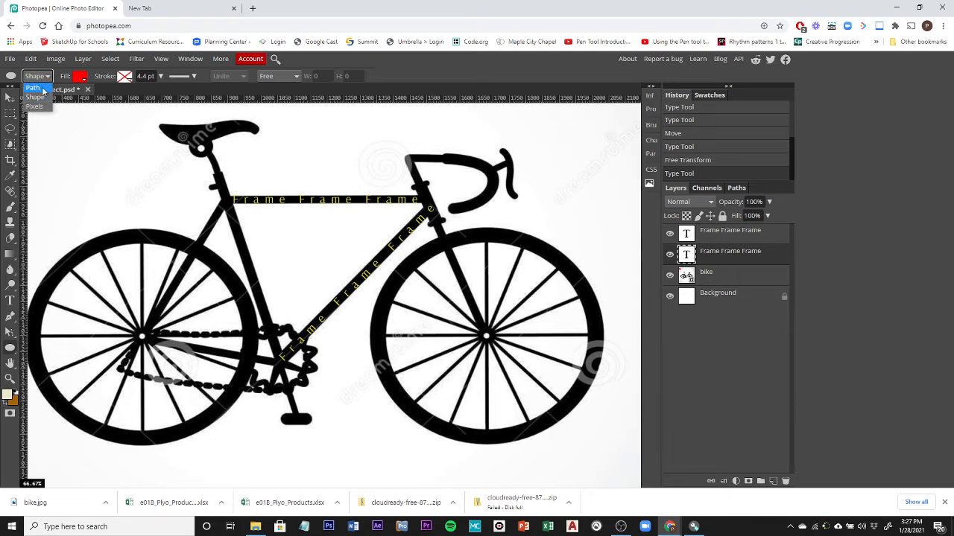
pyautogui.click(34, 88)
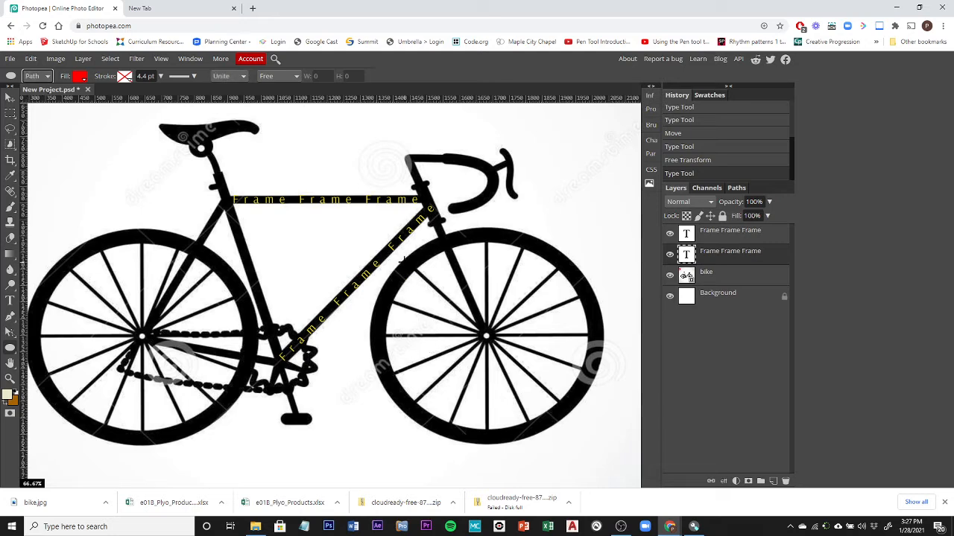
pyautogui.moveTo(404, 258); pyautogui.dragTo(578, 432)
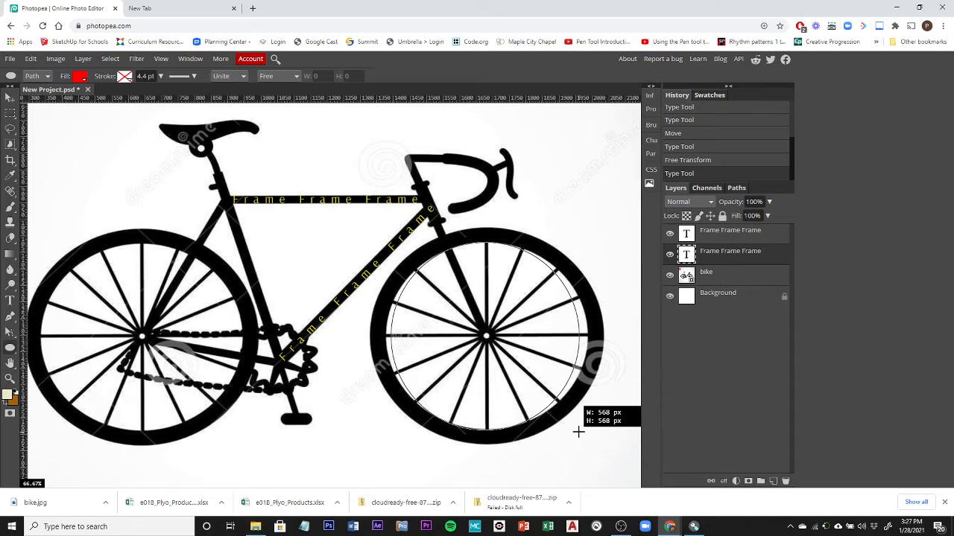
pyautogui.moveTo(578, 432); pyautogui.dragTo(576, 430)
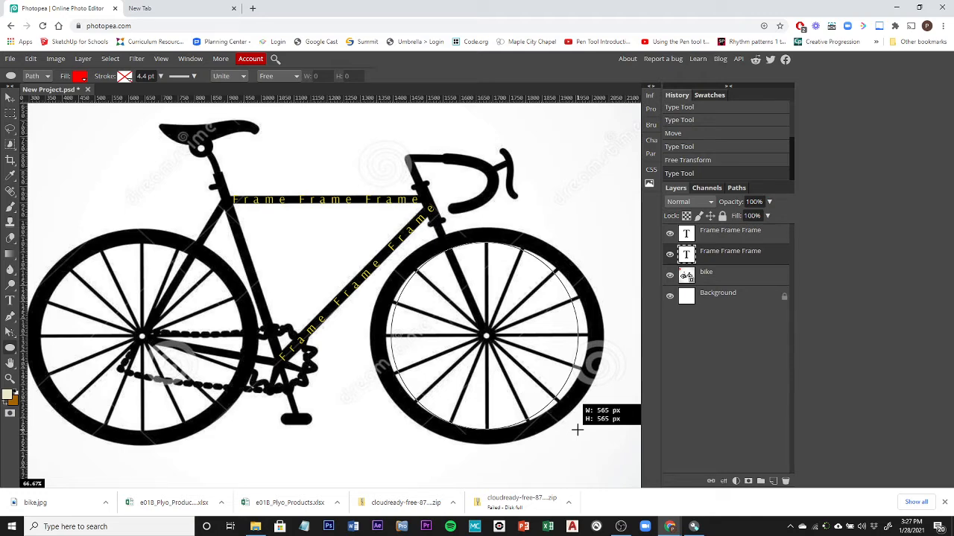
pyautogui.moveTo(577, 430); pyautogui.dragTo(577, 430)
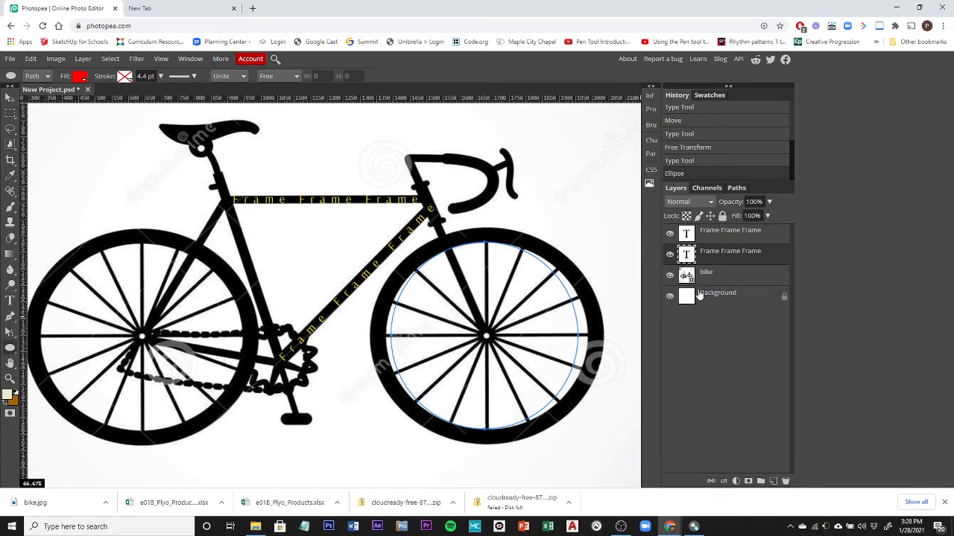
# Step: Make the Background layer the active layer
pyautogui.click(728, 279)
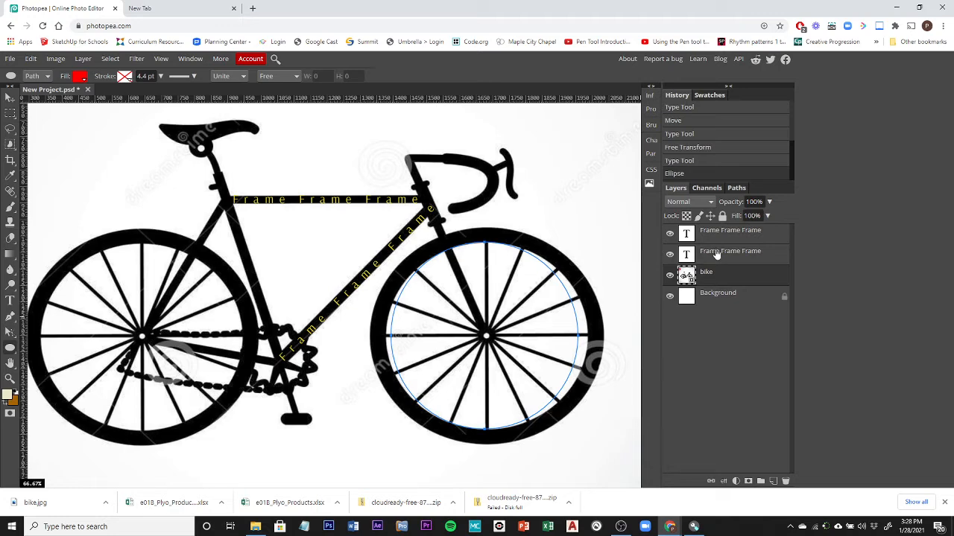
pyautogui.click(723, 295)
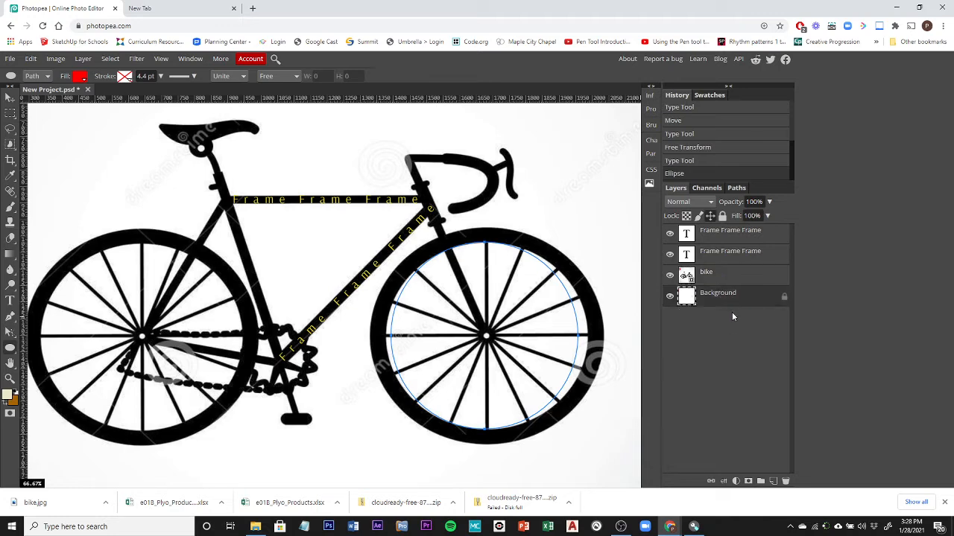
# Step: Rename the circular work path on the front wheel to "Front Tire"
pyautogui.click(719, 235)
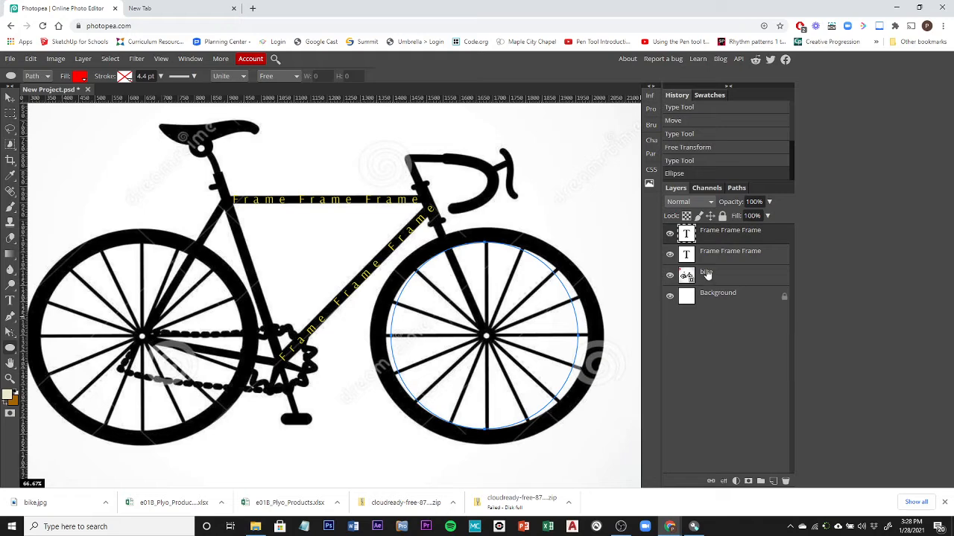
pyautogui.click(735, 188)
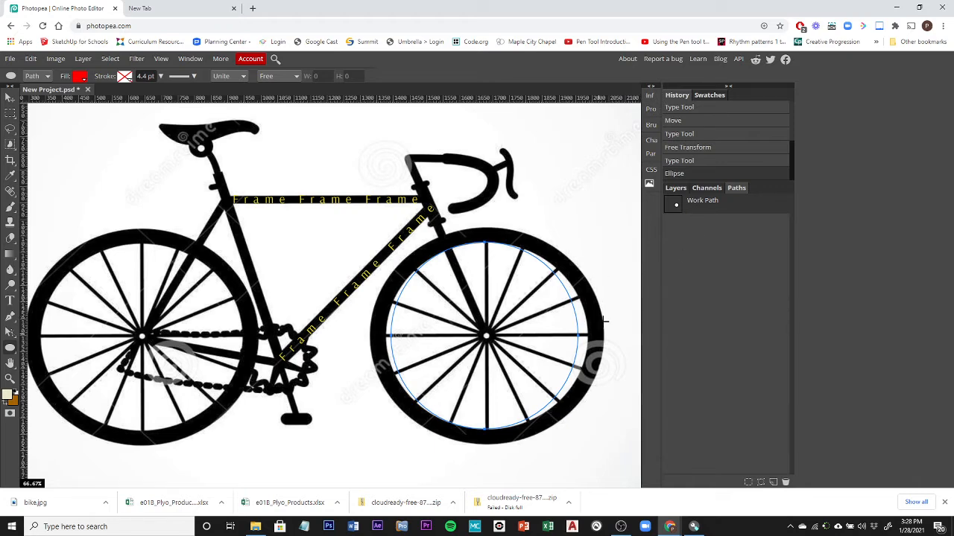
pyautogui.doubleClick(706, 203)
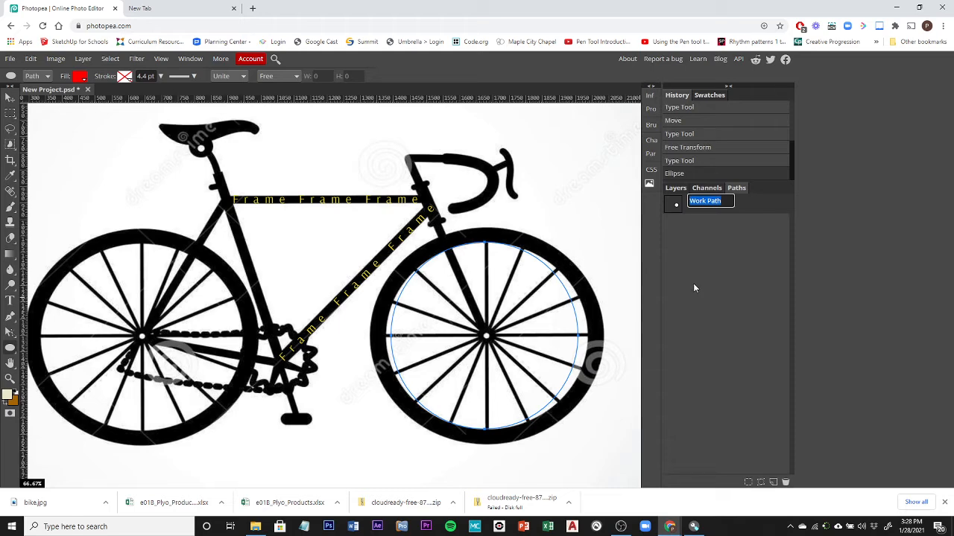
pyautogui.write('Front Tire')
pyautogui.press('Return')
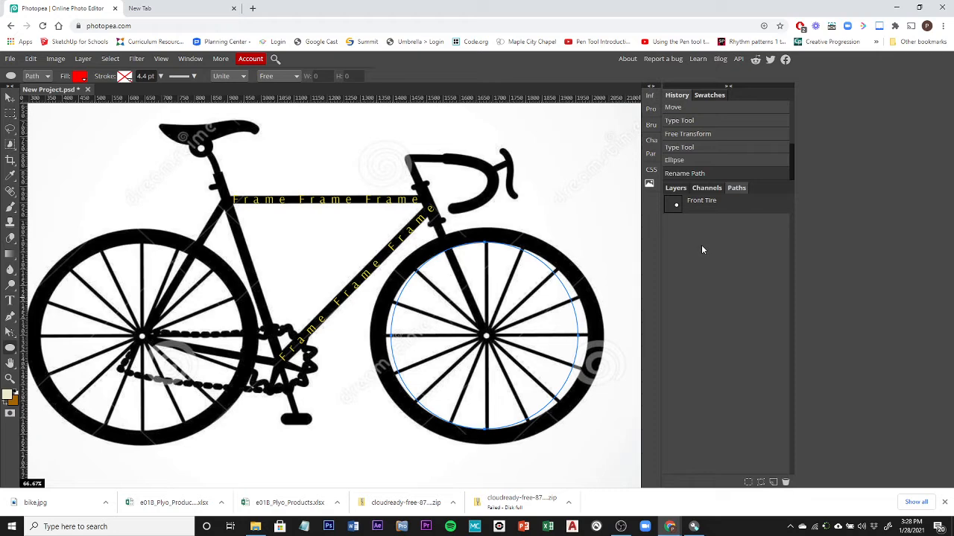
# Step: Reselect the Front Tire path so it shows on the wheel, return to the layer list and choose the Type tool
pyautogui.click(675, 189)
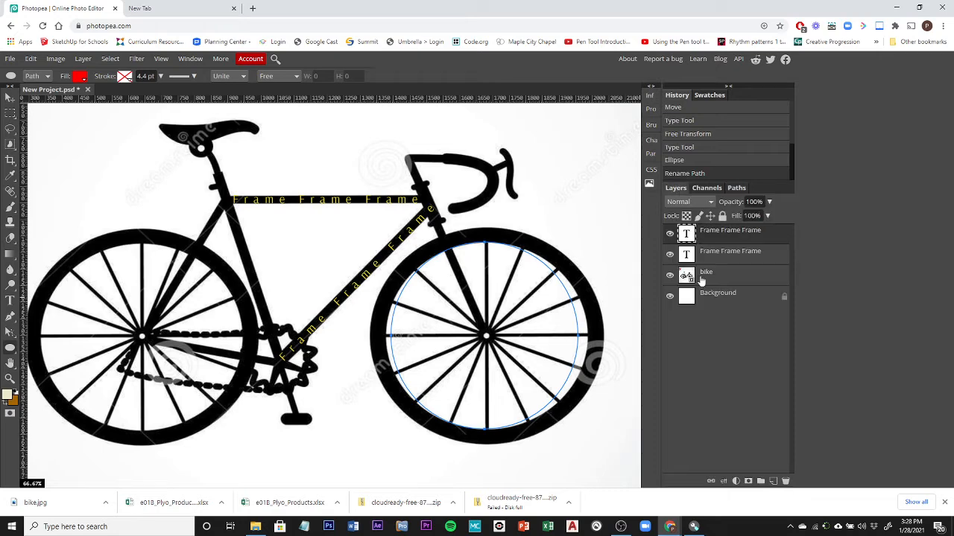
pyautogui.click(736, 188)
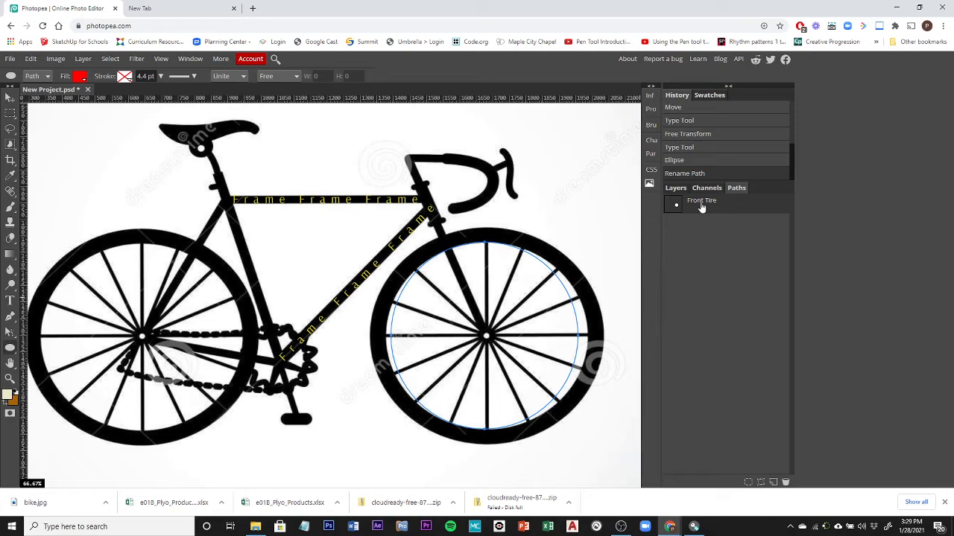
pyautogui.click(701, 256)
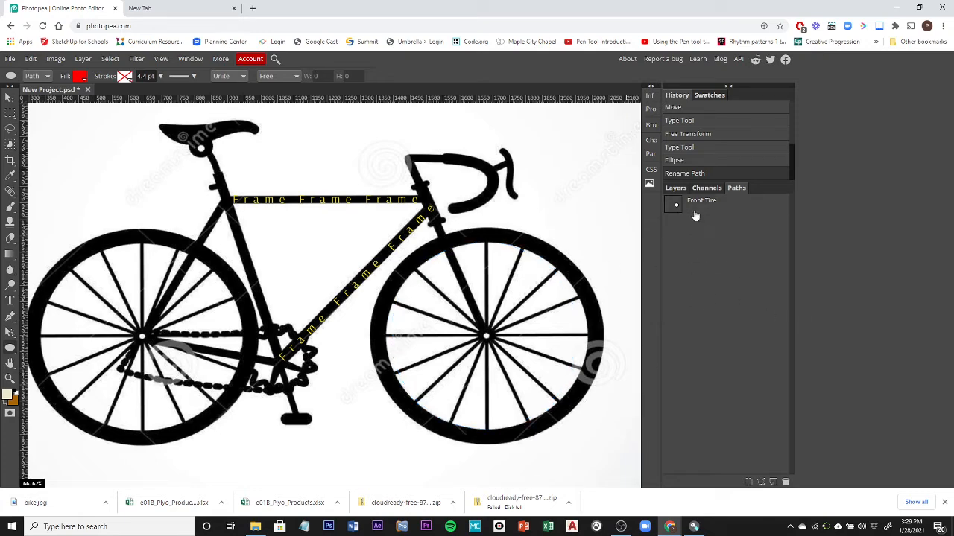
pyautogui.click(701, 203)
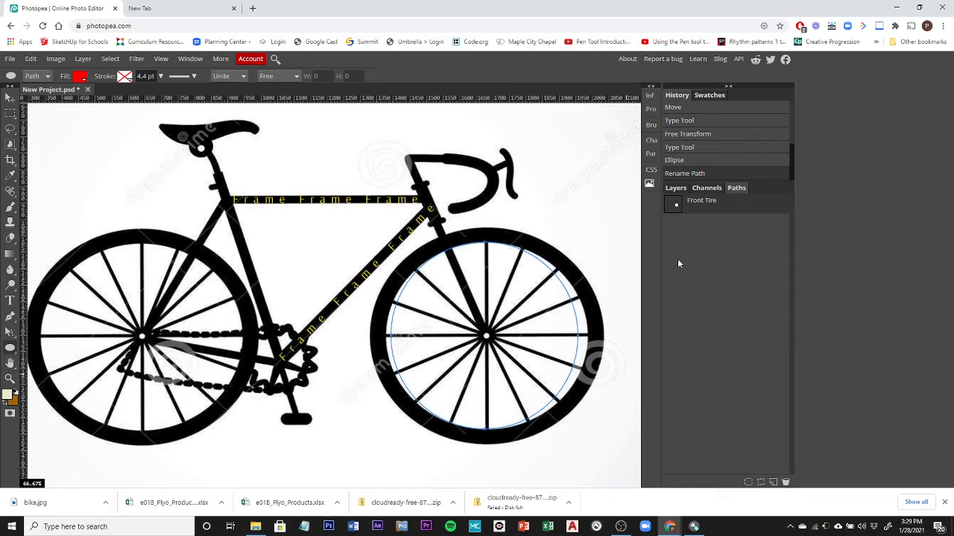
pyautogui.click(675, 188)
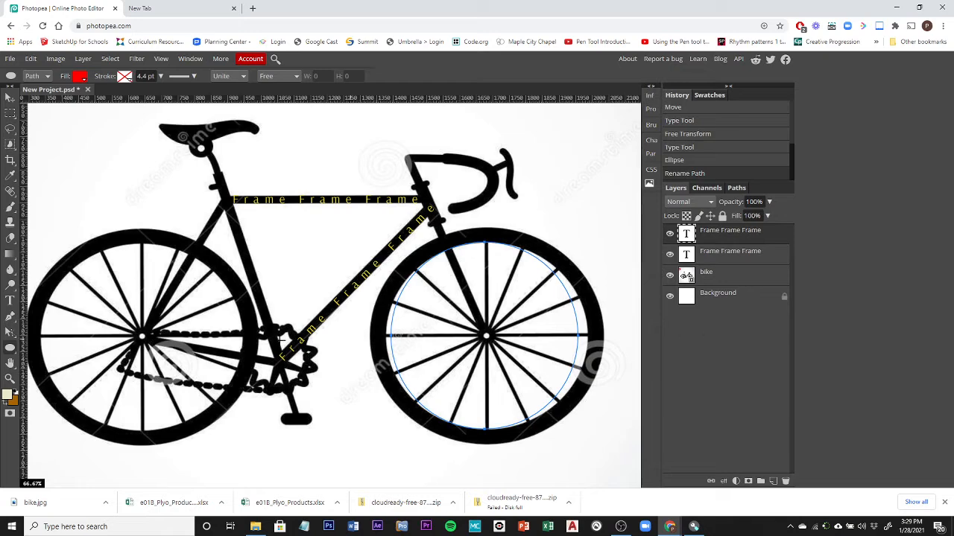
pyautogui.click(11, 303)
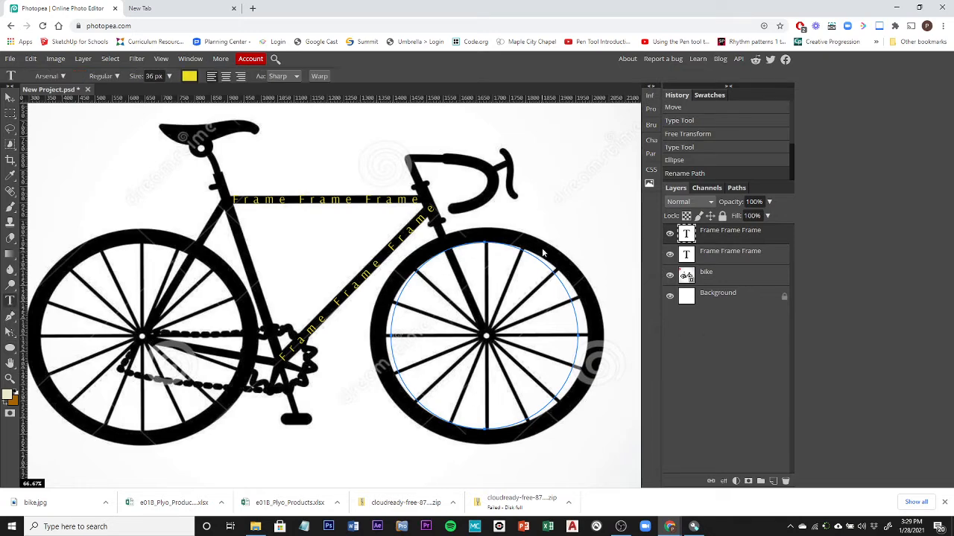
pyautogui.click(412, 275)
pyautogui.click(722, 301)
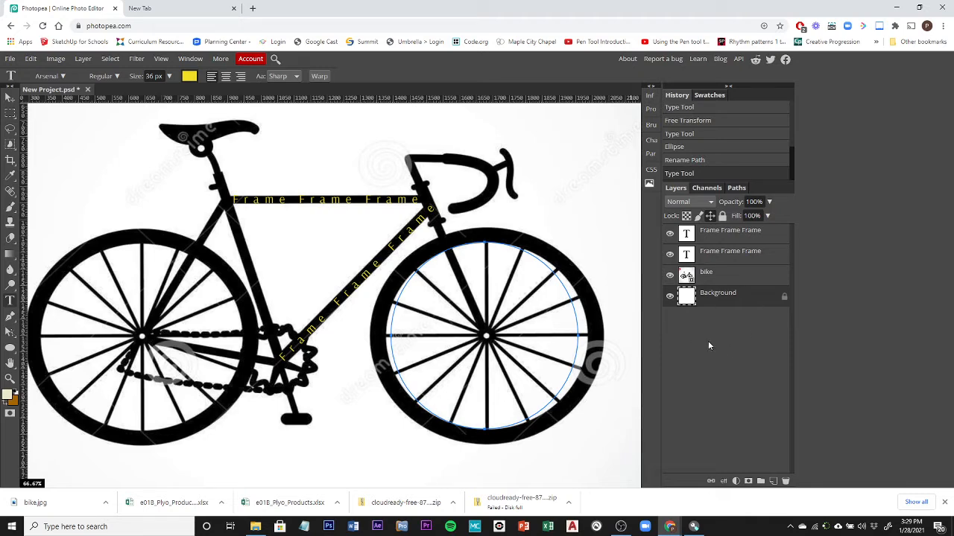
pyautogui.click(110, 59)
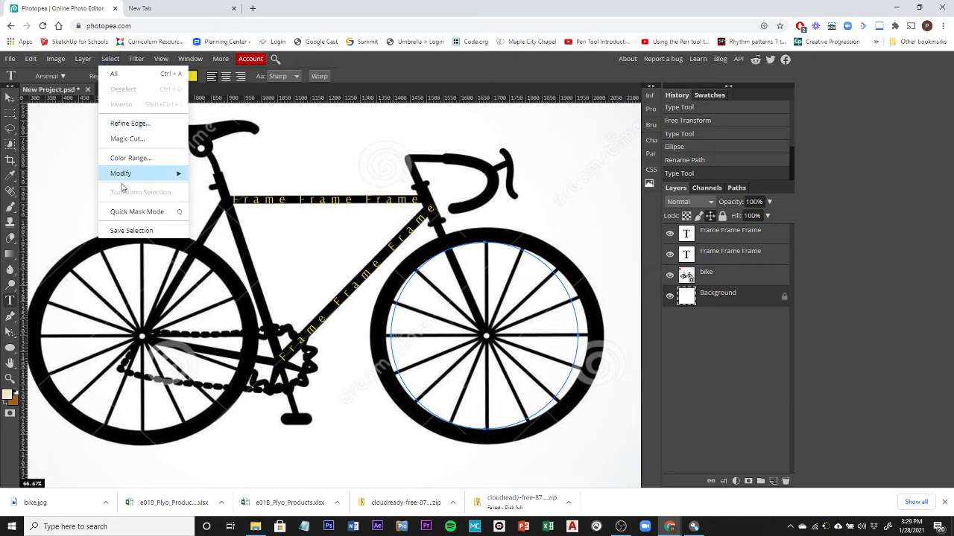
pyautogui.click(690, 375)
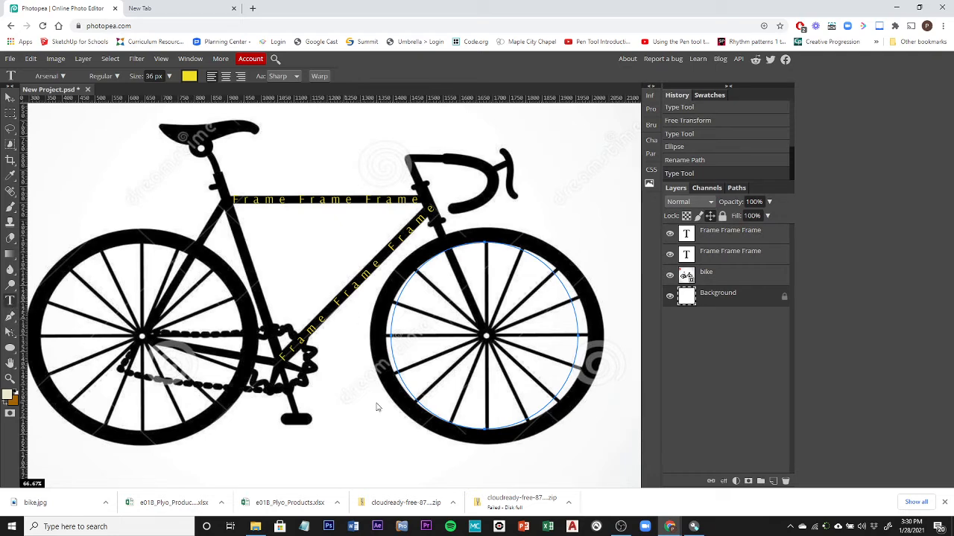
pyautogui.click(283, 358)
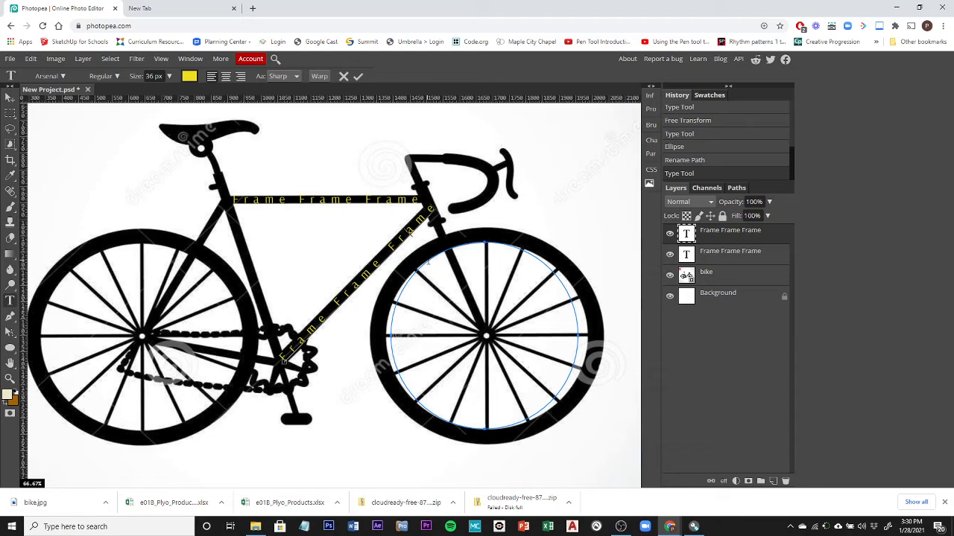
pyautogui.write('Tire')
pyautogui.press('BackSpace')
pyautogui.press('BackSpace')
pyautogui.press('BackSpace')
pyautogui.press('BackSpace')
pyautogui.press('BackSpace')
# Step: Make the Background layer active and hide both "Frame Frame Frame" text layers
pyautogui.click(717, 298)
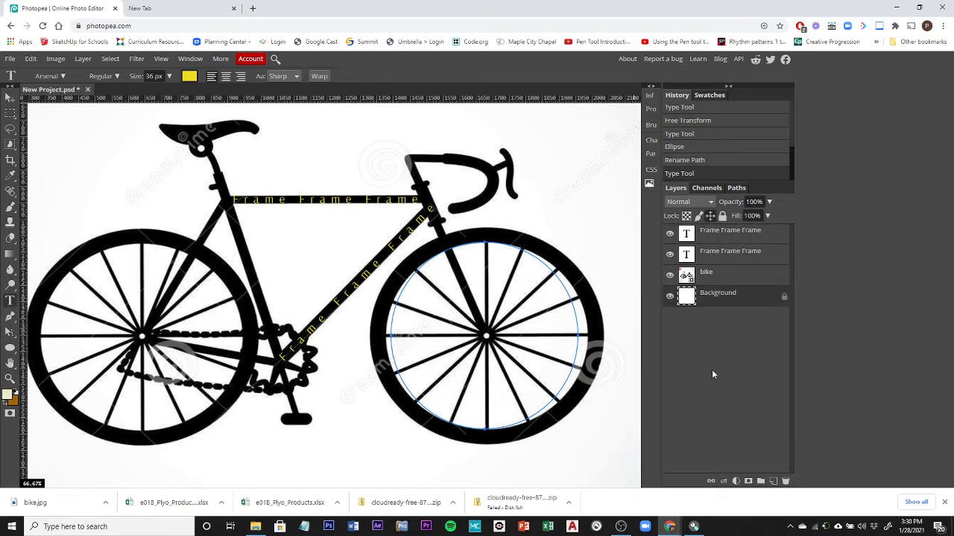
pyautogui.click(669, 234)
pyautogui.click(669, 255)
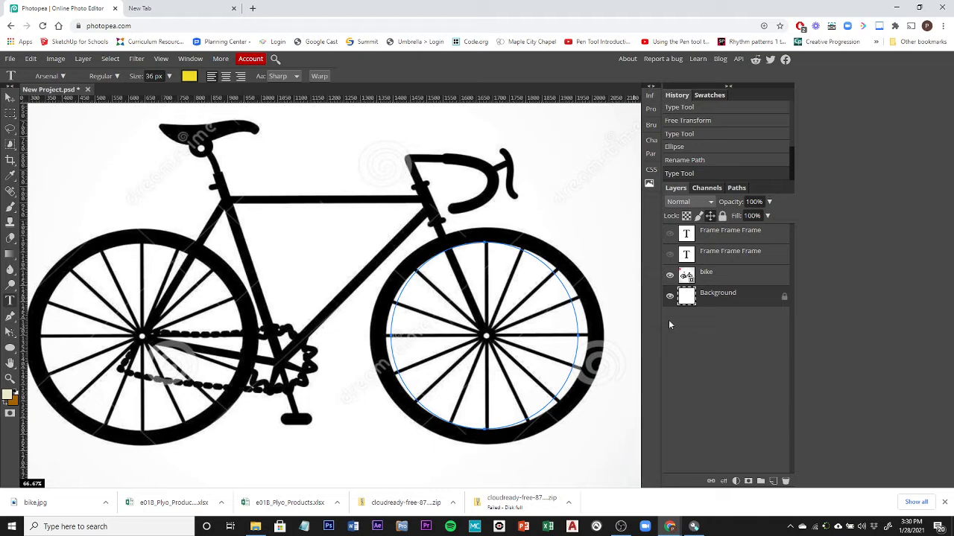
# Step: Add the text "Tire" along the front wheel's circular path and place its layer above the bike layer
pyautogui.click(428, 265)
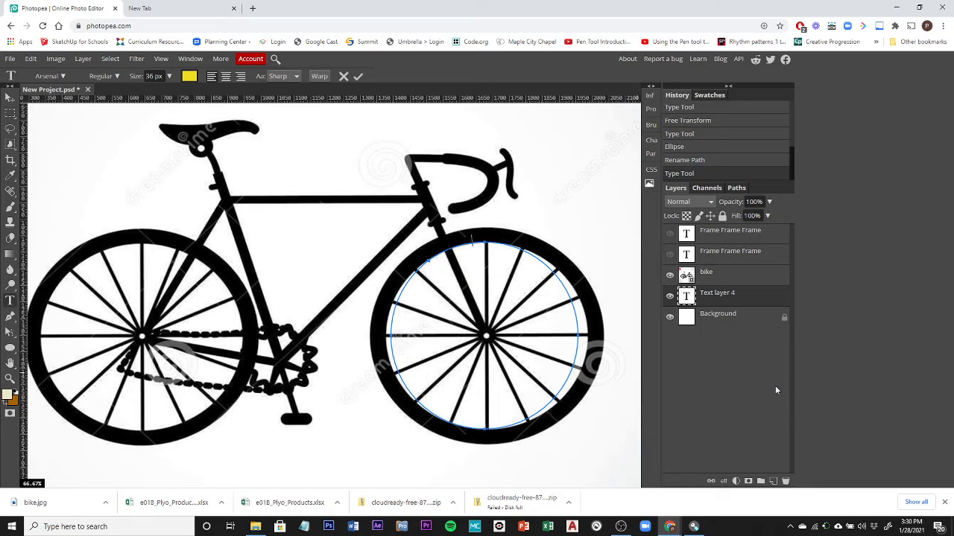
pyautogui.moveTo(720, 296); pyautogui.dragTo(720, 273)
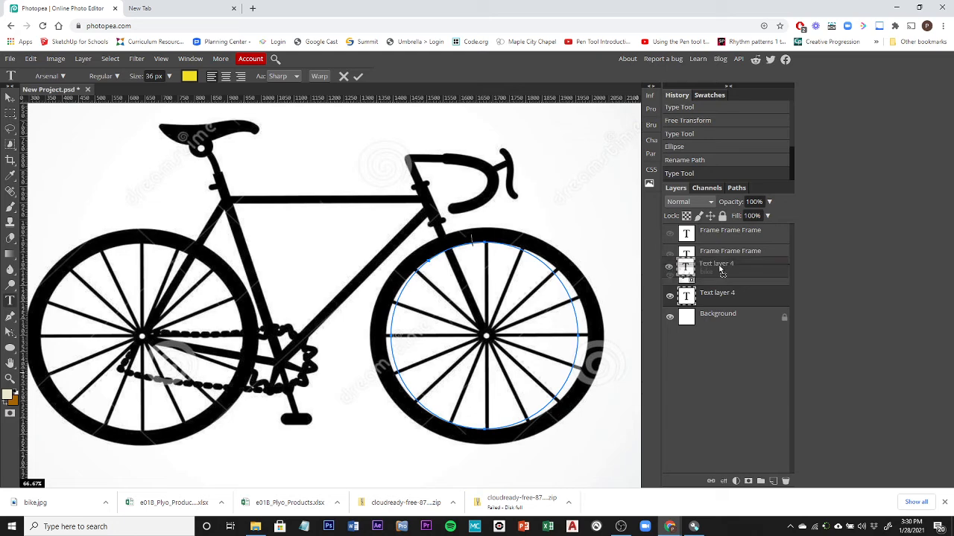
pyautogui.click(468, 245)
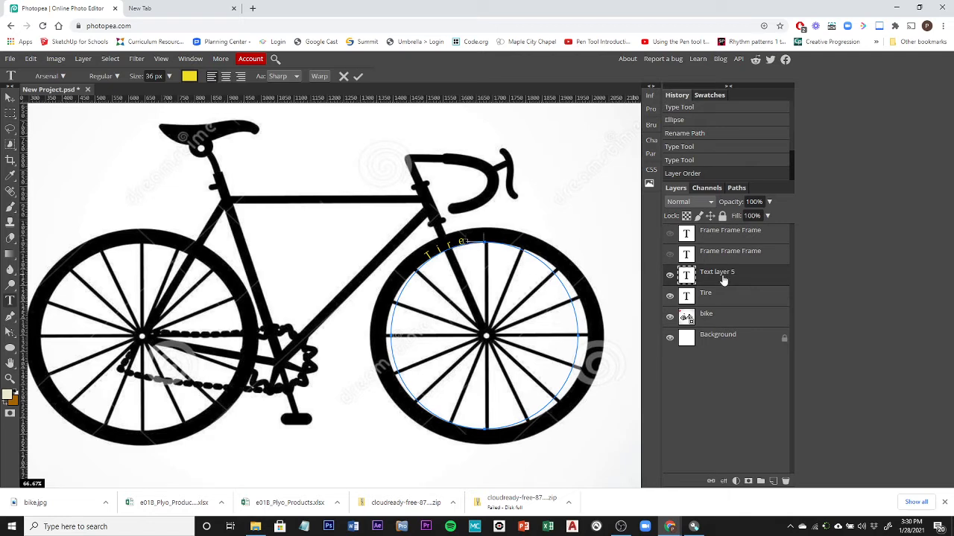
pyautogui.press('ctrl')
pyautogui.click(725, 338)
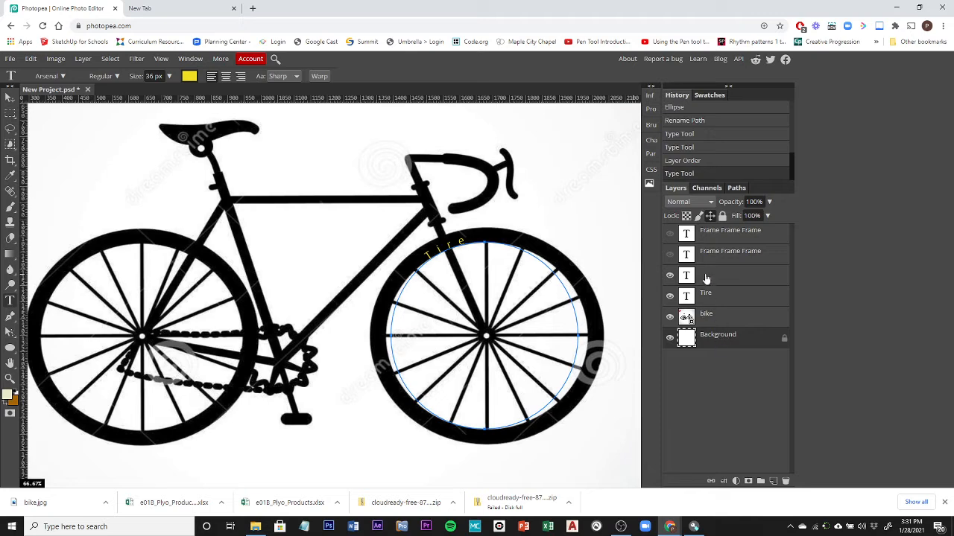
pyautogui.moveTo(713, 284); pyautogui.dragTo(789, 485)
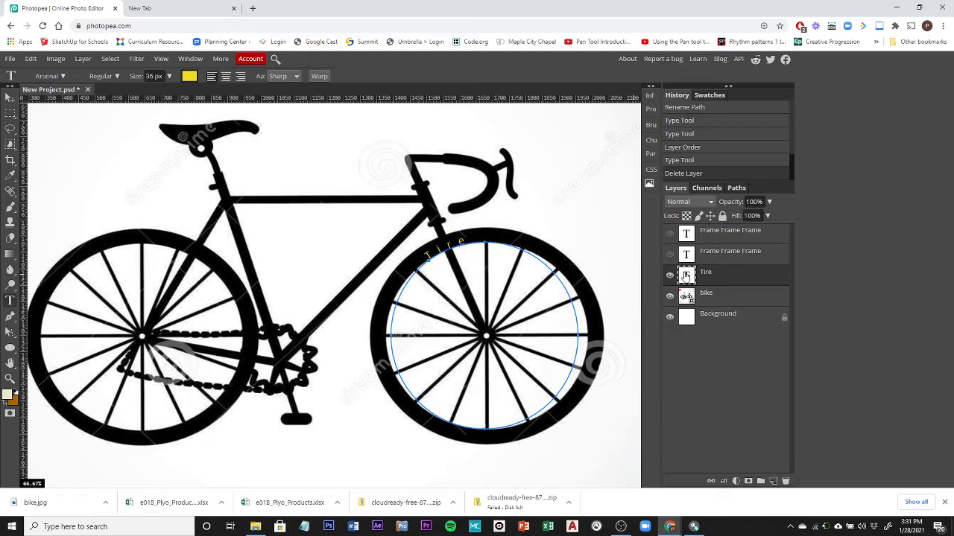
# Step: Extend the text on the front wheel's path to read "Tire Tire Tire Tire Tire"
pyautogui.doubleClick(686, 275)
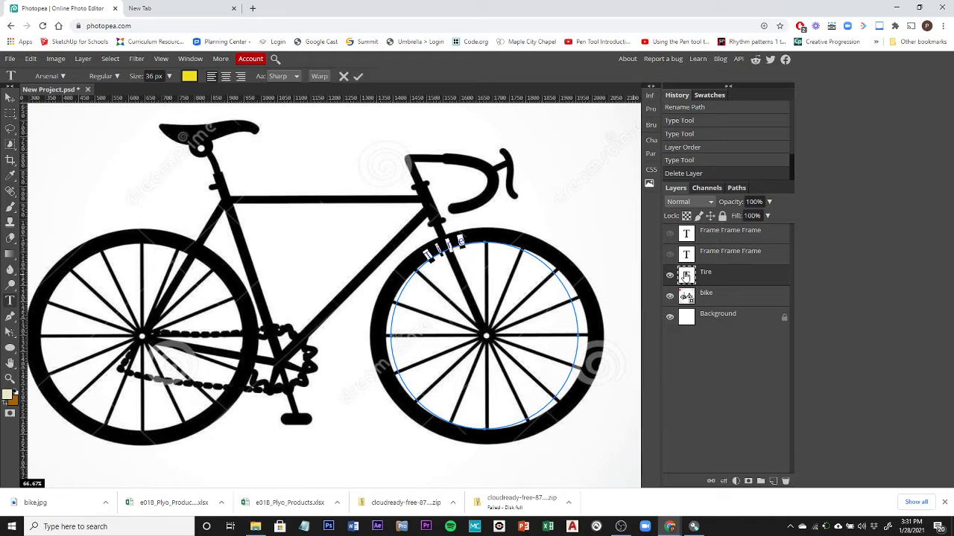
pyautogui.click(462, 242)
pyautogui.write('Tire ')
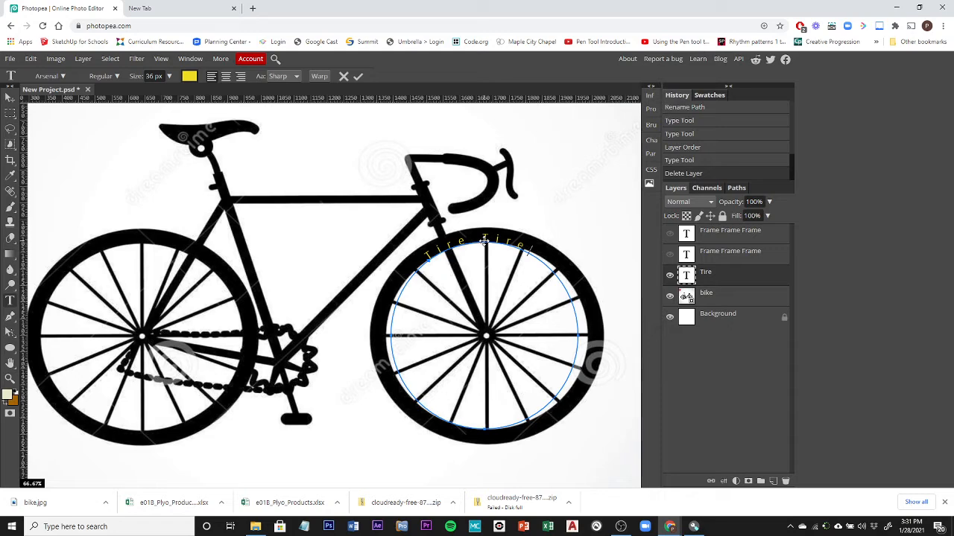
pyautogui.write('Tire Tire Tire')
# Step: Recolor all the tire text on the front wheel white (ffffff)
pyautogui.doubleClick(689, 276)
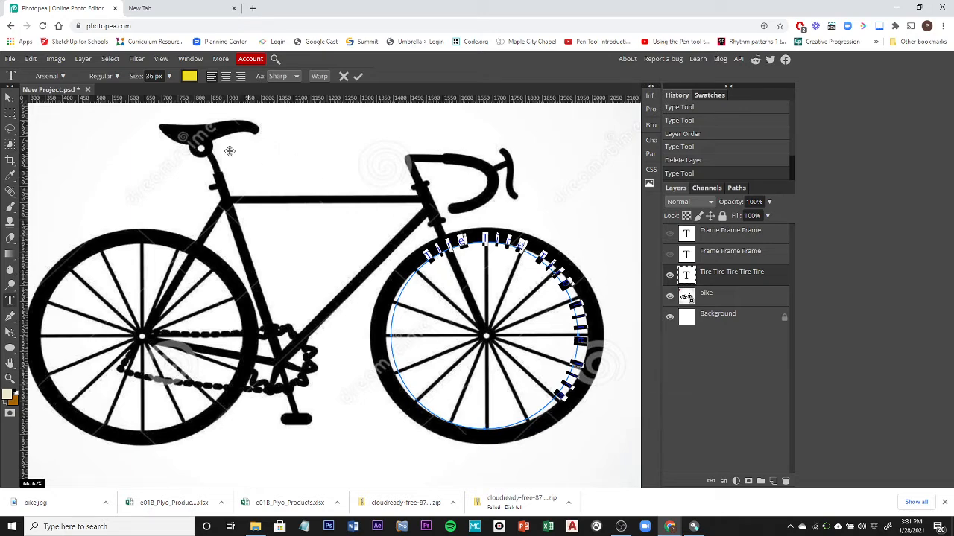
pyautogui.click(189, 77)
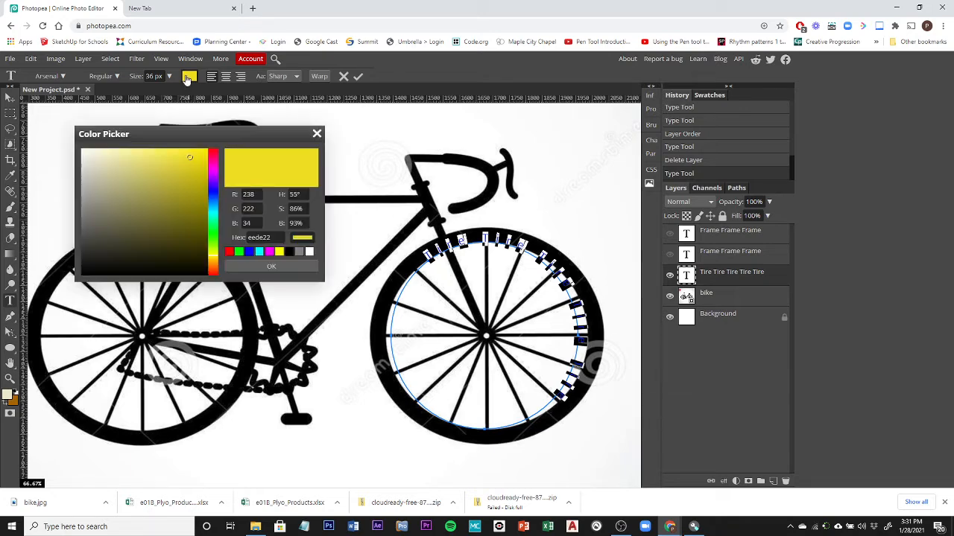
pyautogui.click(309, 251)
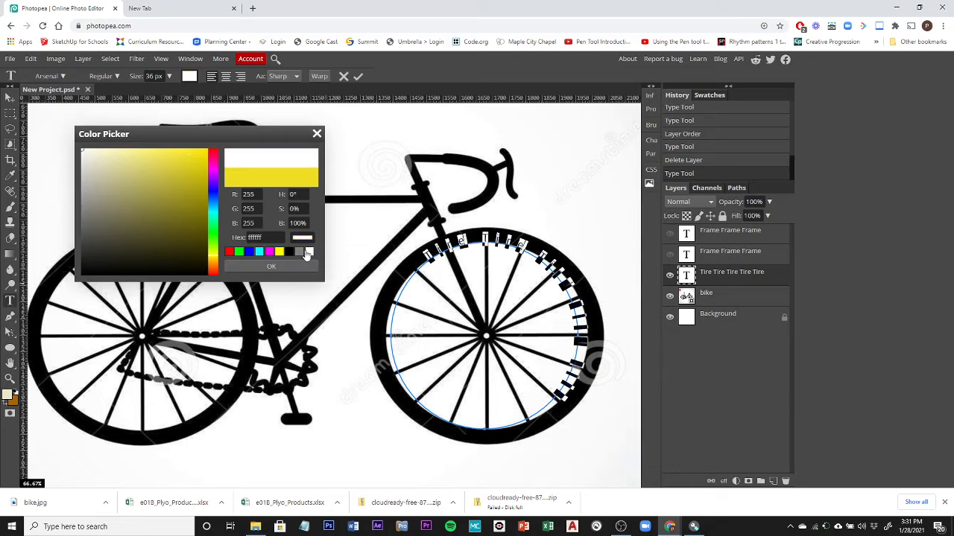
pyautogui.click(271, 267)
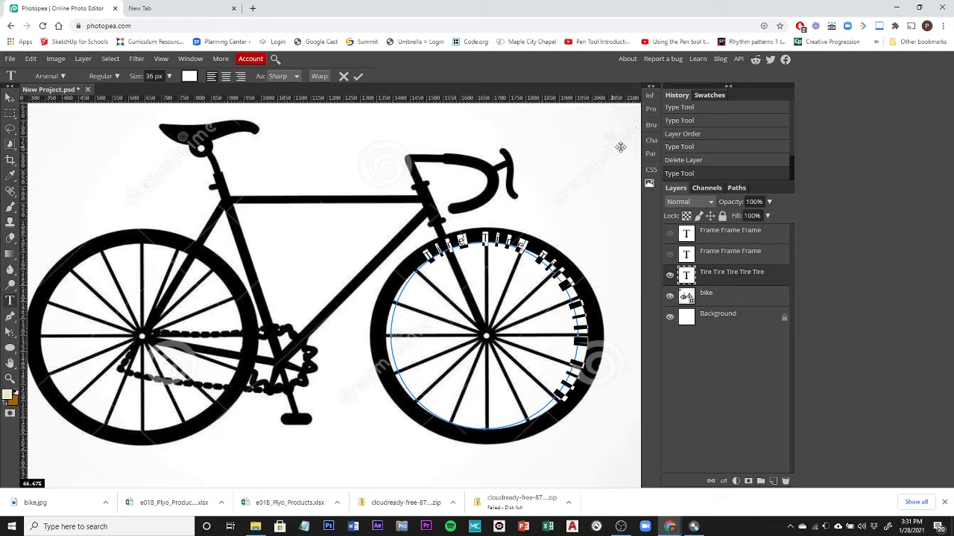
# Step: Change the tire text's font to Black Han Sans and set it in all caps
pyautogui.click(653, 140)
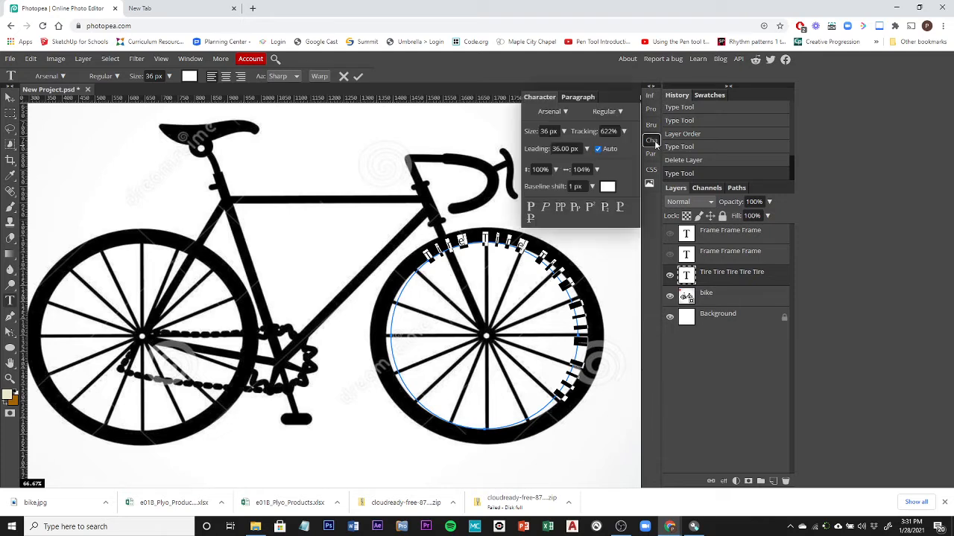
pyautogui.click(552, 112)
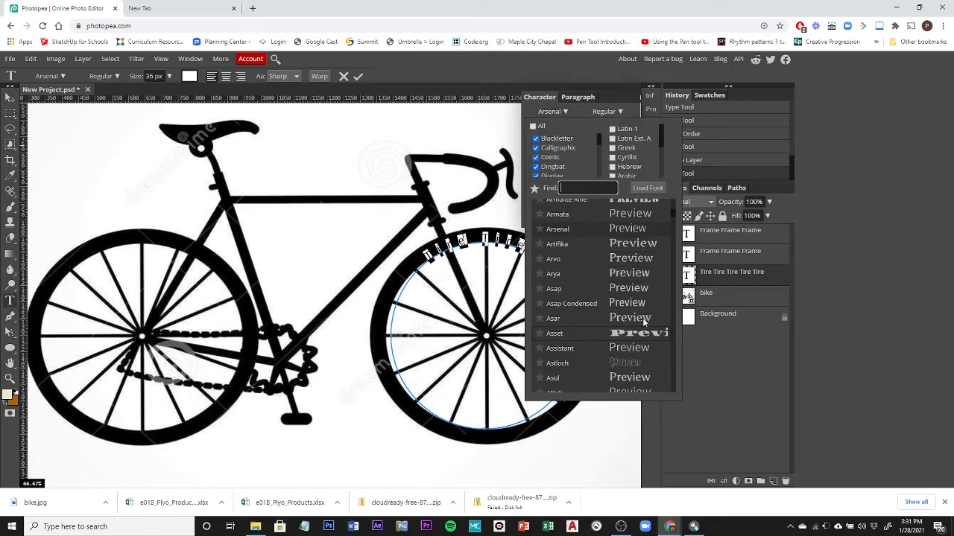
pyautogui.moveTo(672, 210); pyautogui.dragTo(673, 221)
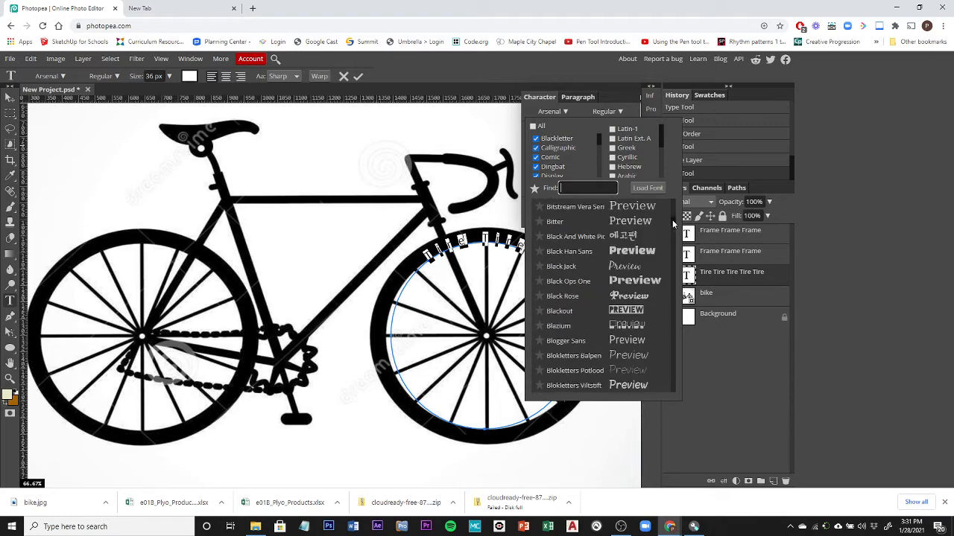
pyautogui.scroll(-3, 668, 224)
pyautogui.click(638, 254)
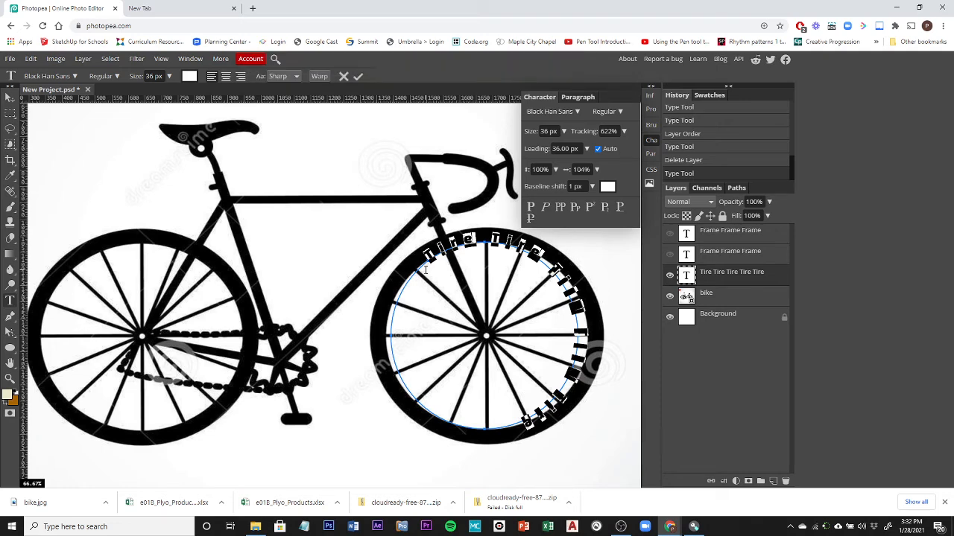
pyautogui.click(560, 208)
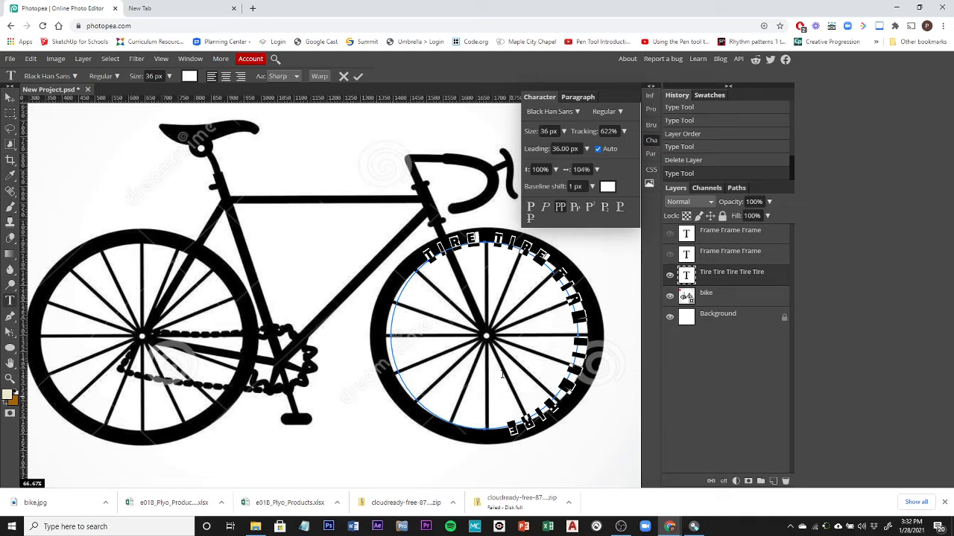
# Step: Set the front wheel's tire text to a size of 43 px and a tracking of 196%
pyautogui.click(552, 148)
pyautogui.moveTo(553, 148); pyautogui.dragTo(553, 150)
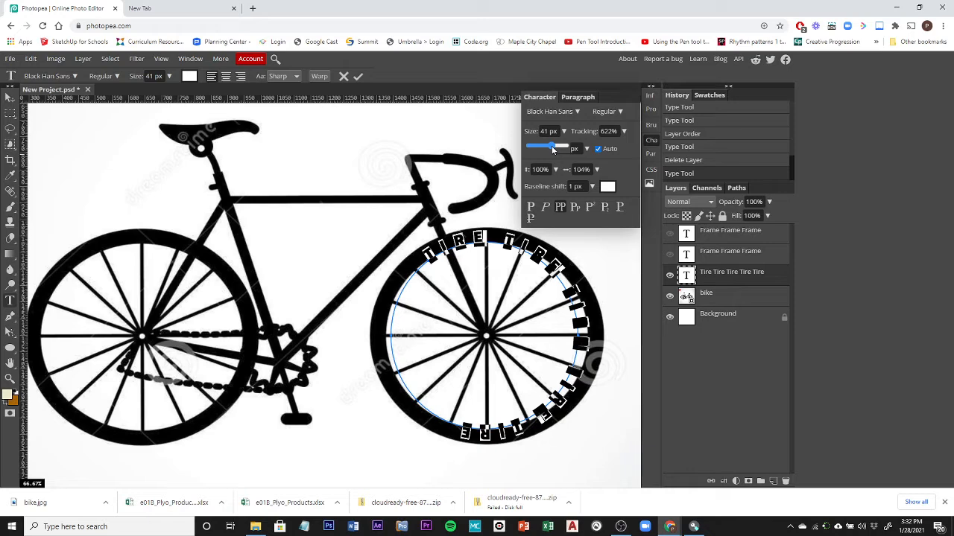
pyautogui.moveTo(552, 150); pyautogui.dragTo(553, 150)
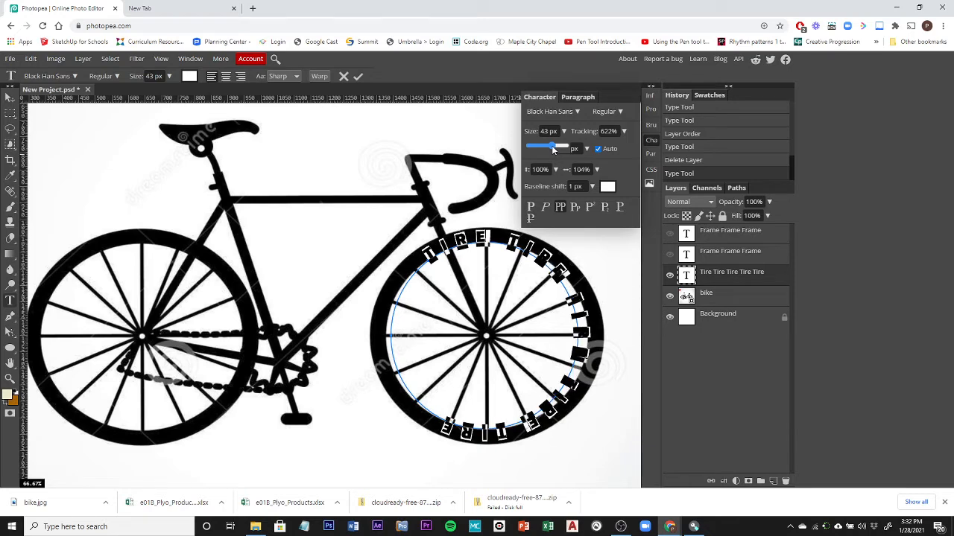
pyautogui.click(624, 131)
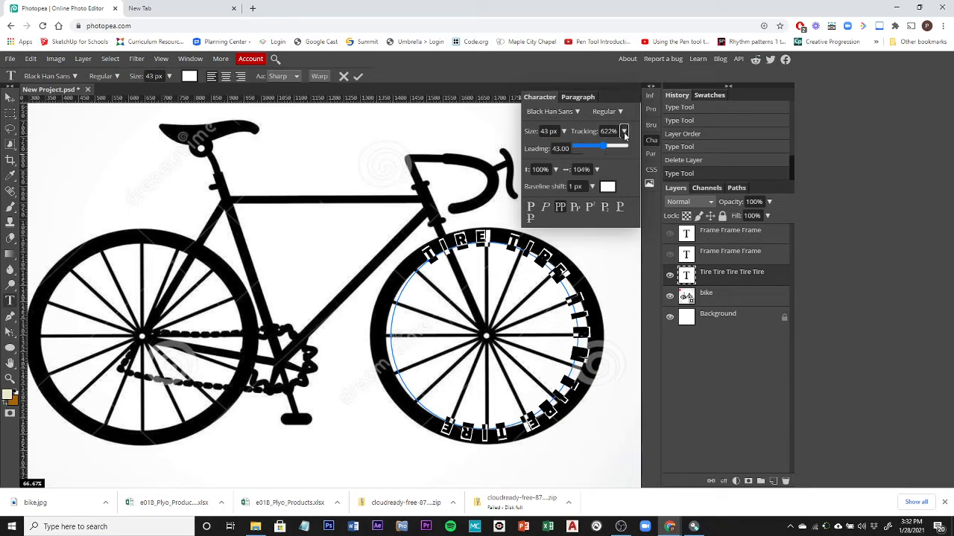
pyautogui.moveTo(604, 148); pyautogui.dragTo(598, 149)
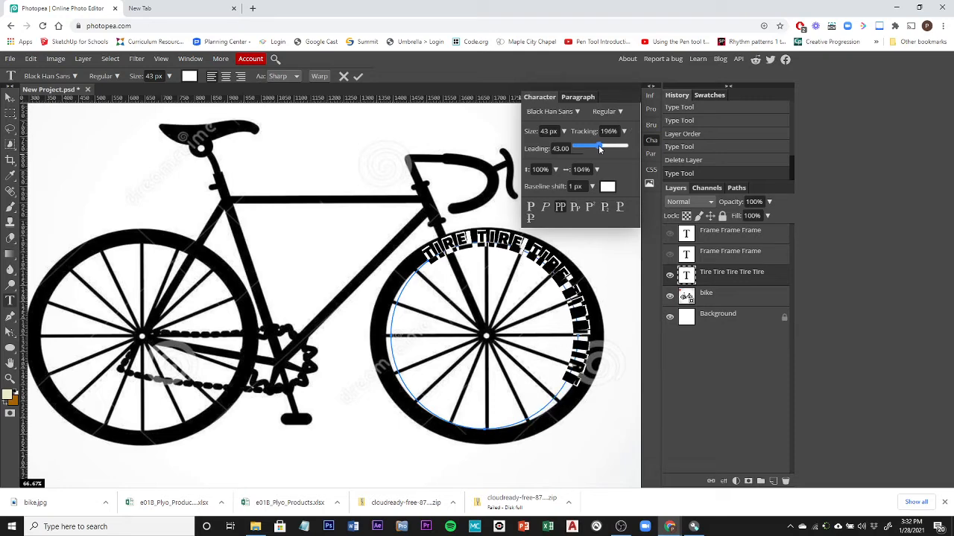
# Step: Append more repetitions of "Tire" to the front wheel's text until the words fill the whole circle, and close the character settings
pyautogui.click(685, 278)
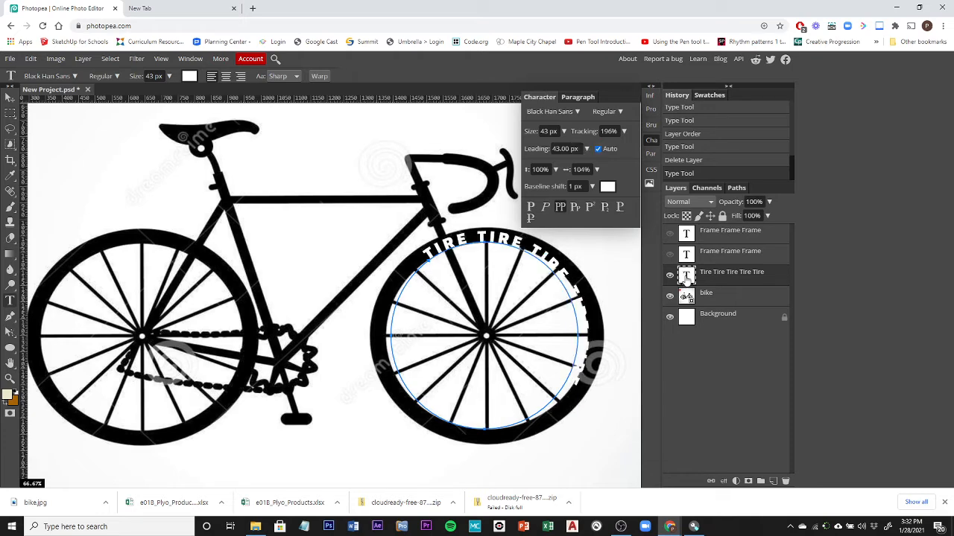
pyautogui.doubleClick(686, 277)
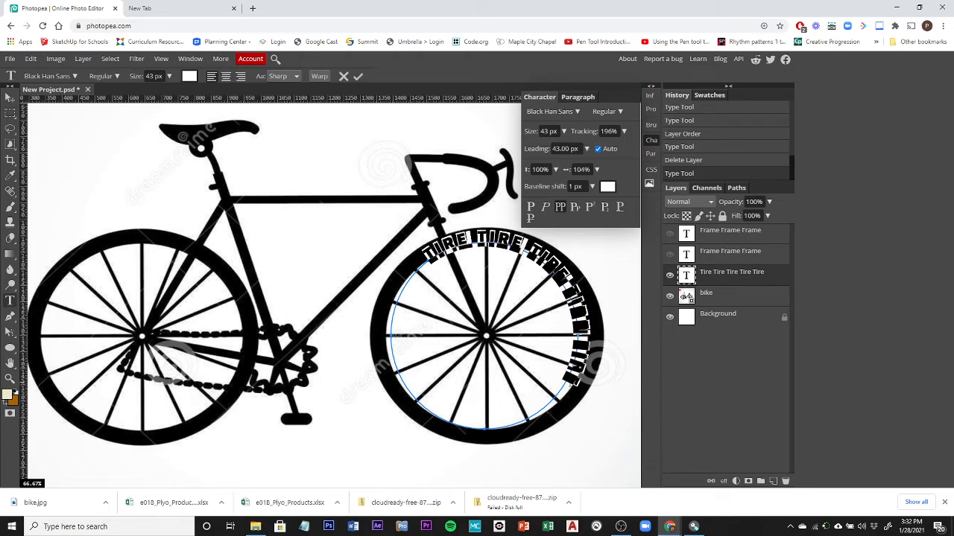
pyautogui.click(568, 385)
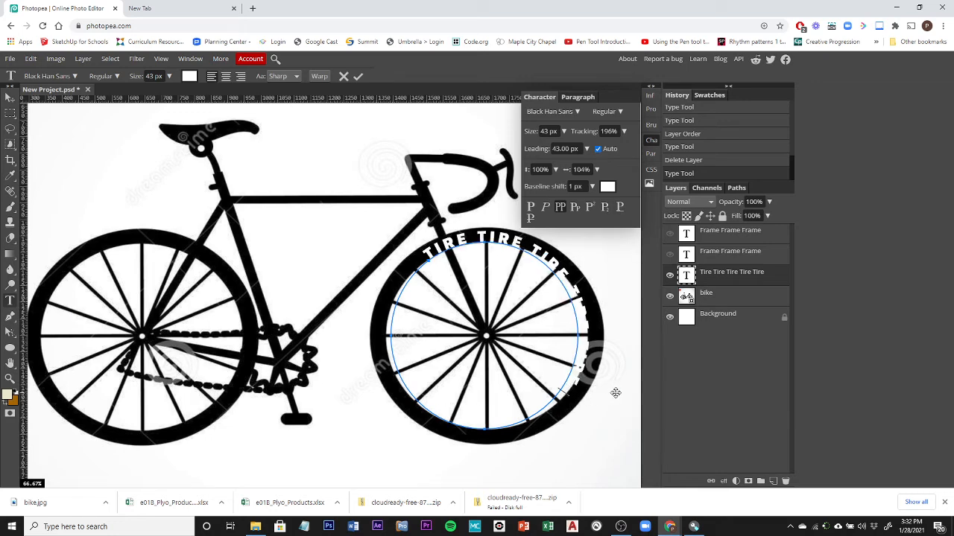
pyautogui.write('Tire Tire')
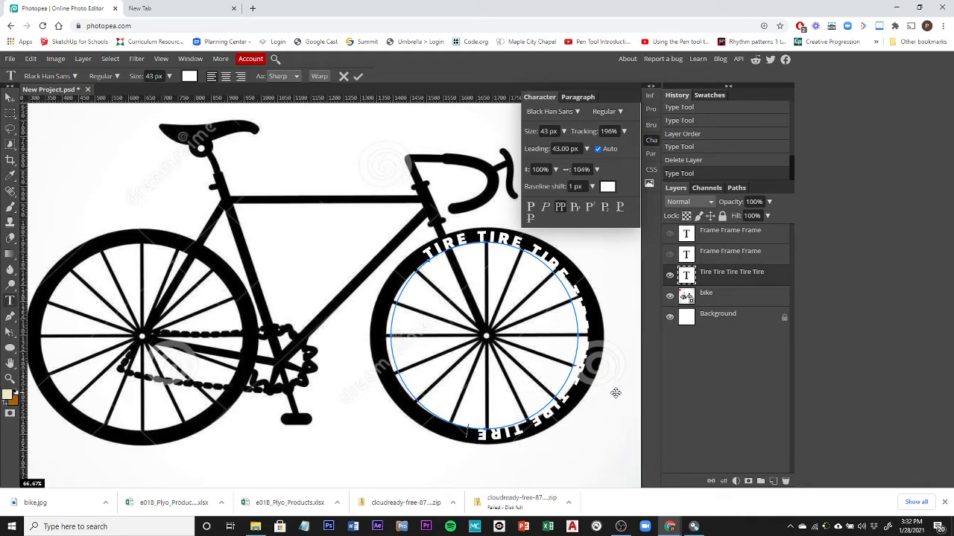
pyautogui.write(' Tire Tire')
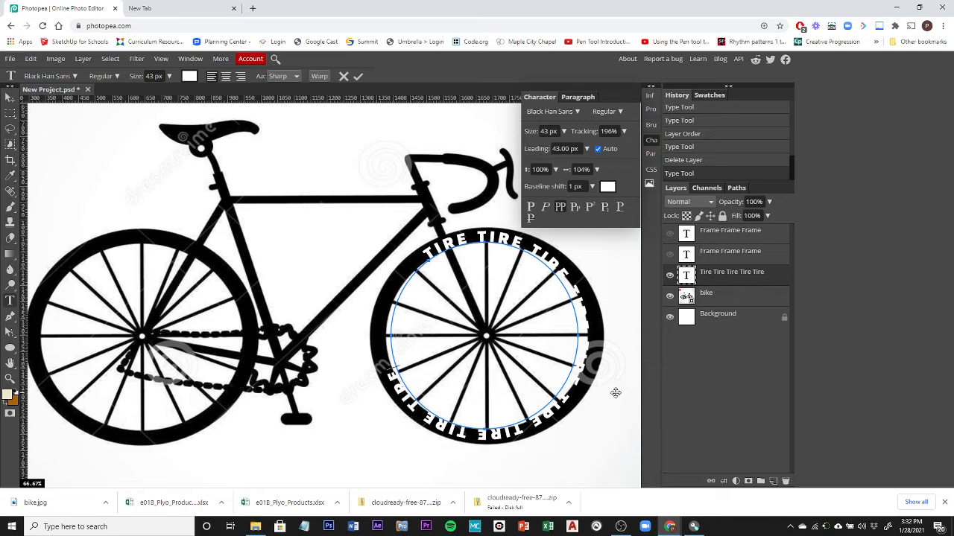
pyautogui.write(' Tire Tire')
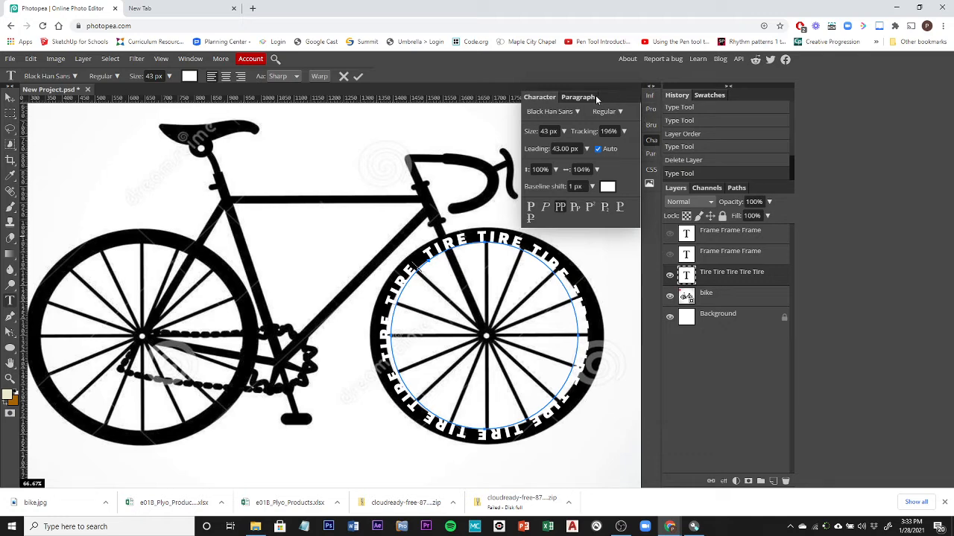
pyautogui.click(652, 140)
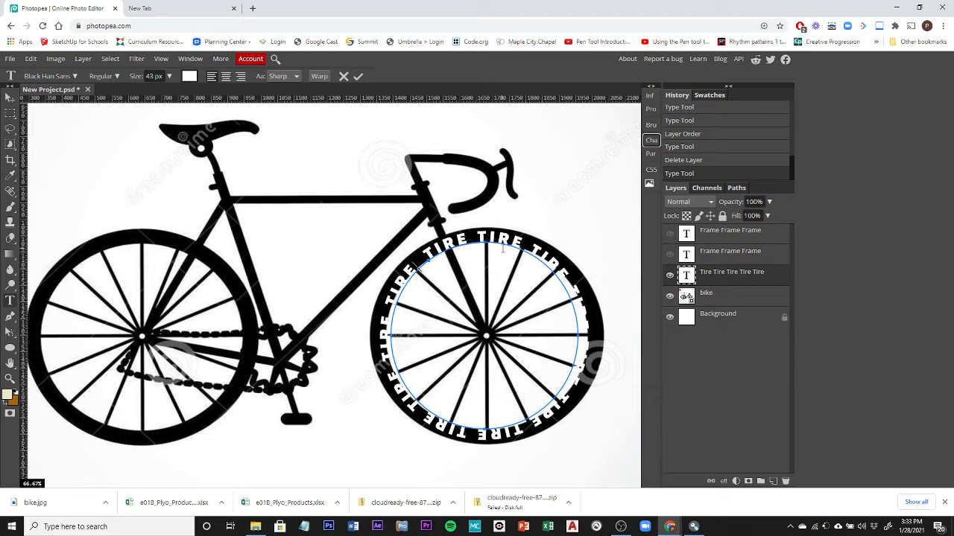
# Step: Compare which paths are listed when the tire text layer is selected and when the bike layer is selected
pyautogui.click(736, 188)
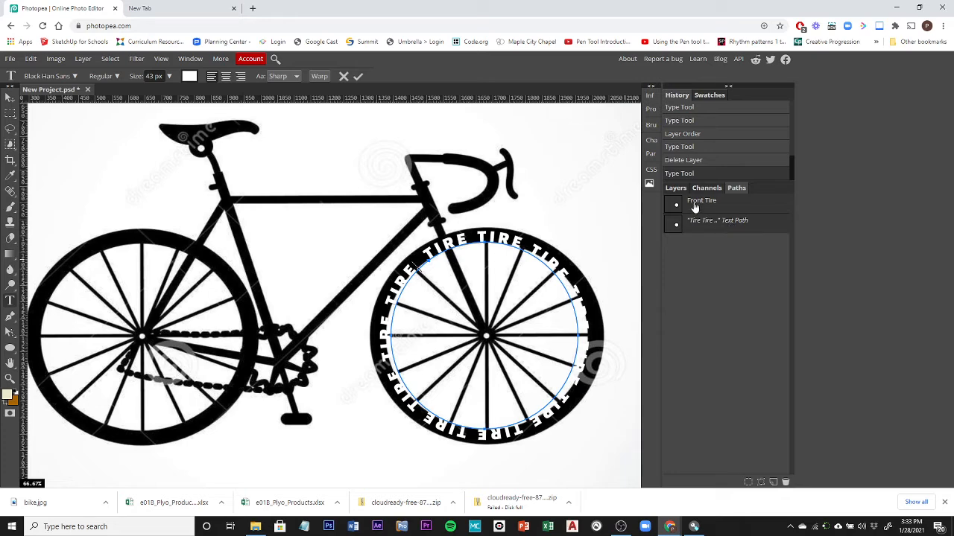
pyautogui.click(714, 279)
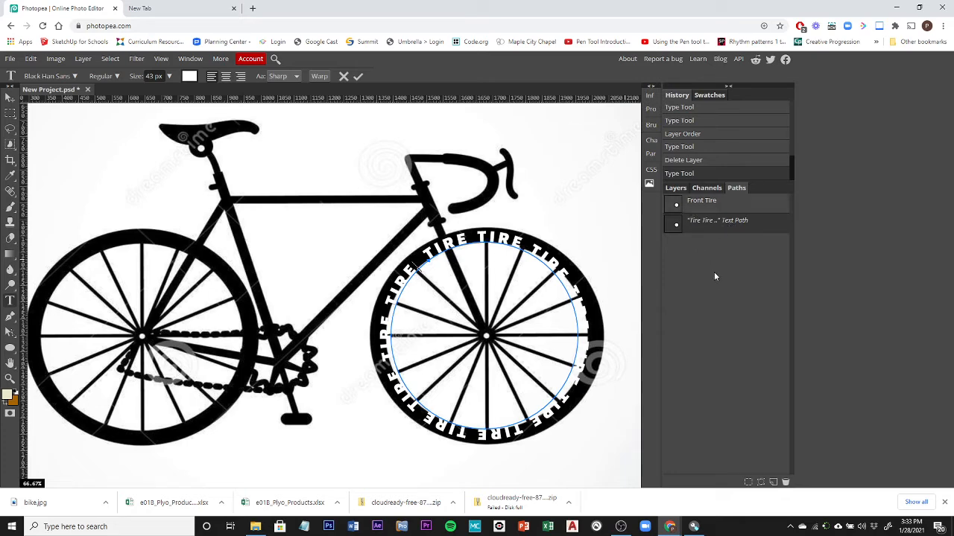
pyautogui.click(711, 205)
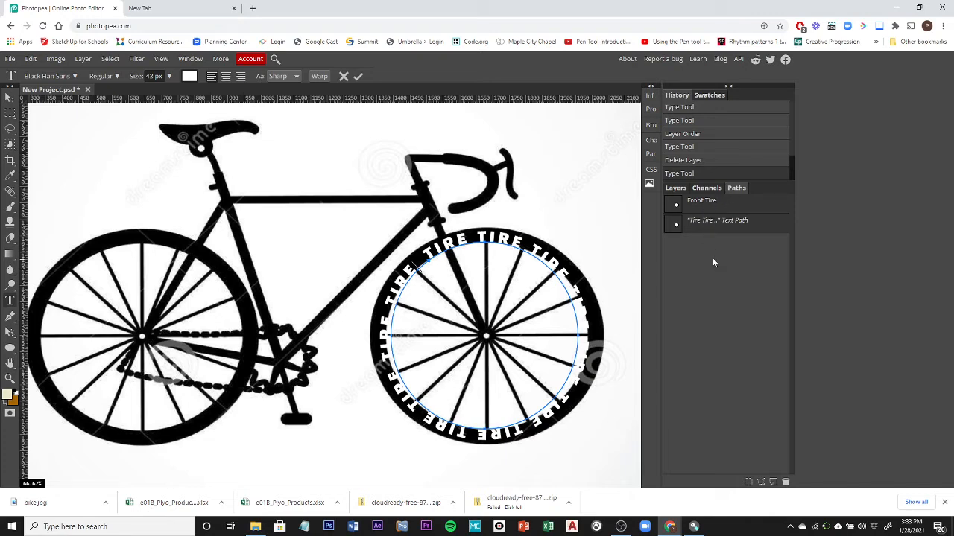
pyautogui.click(712, 259)
pyautogui.click(708, 211)
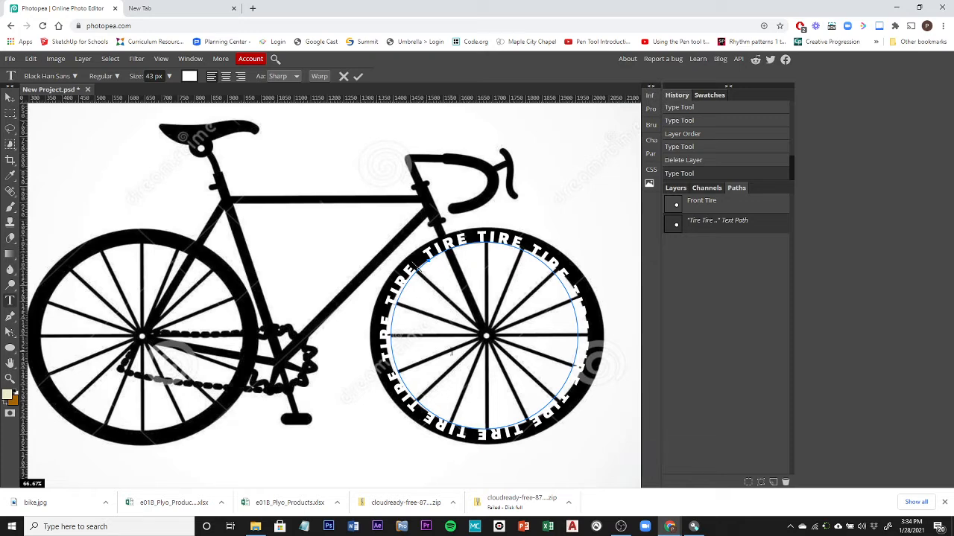
pyautogui.click(677, 189)
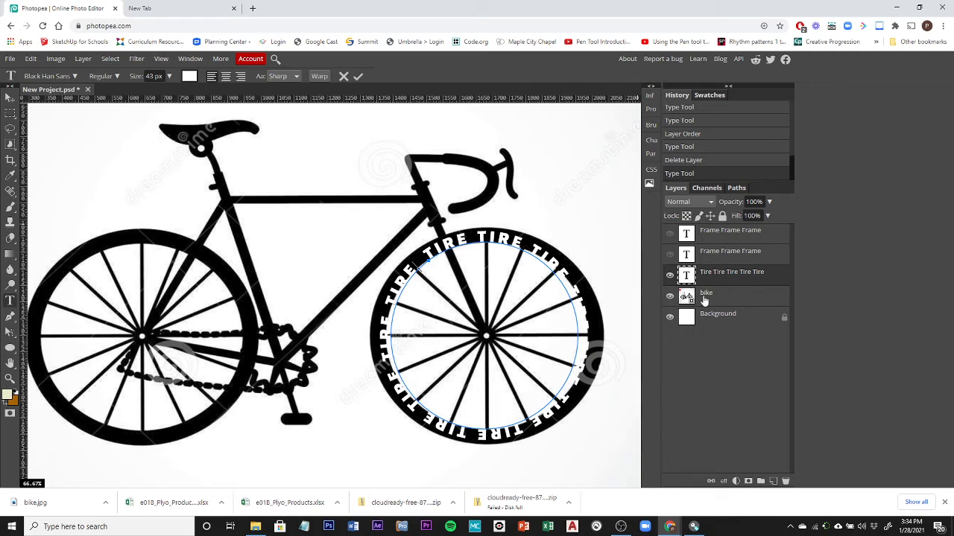
pyautogui.click(721, 299)
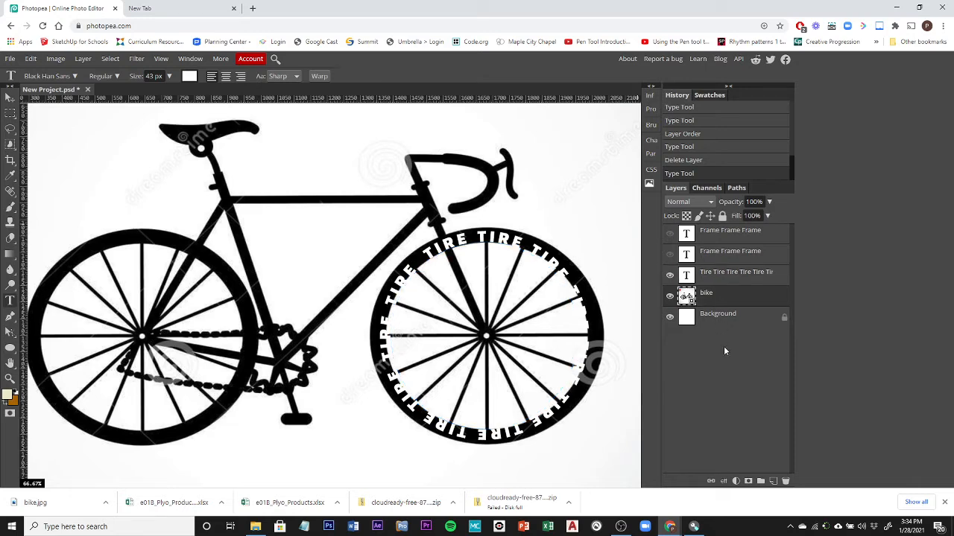
pyautogui.click(735, 188)
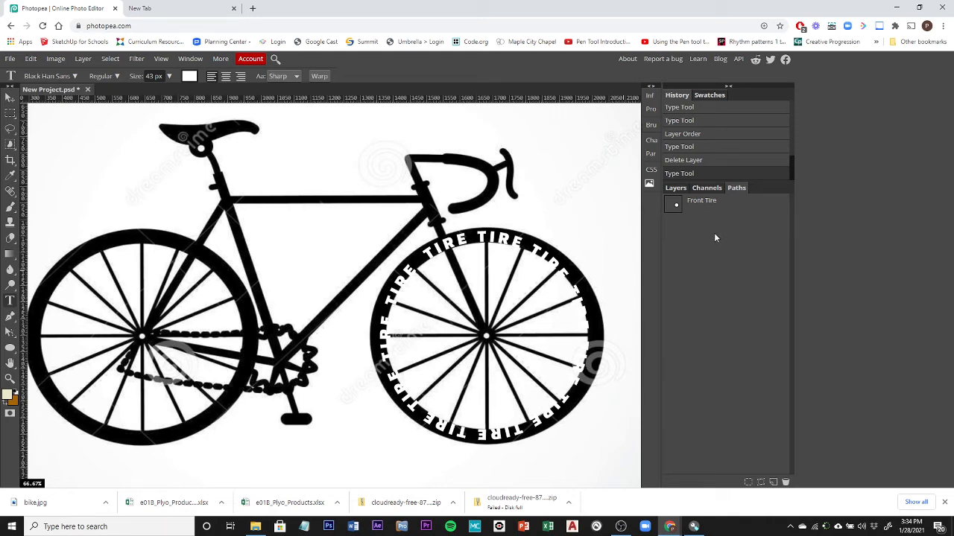
pyautogui.click(676, 188)
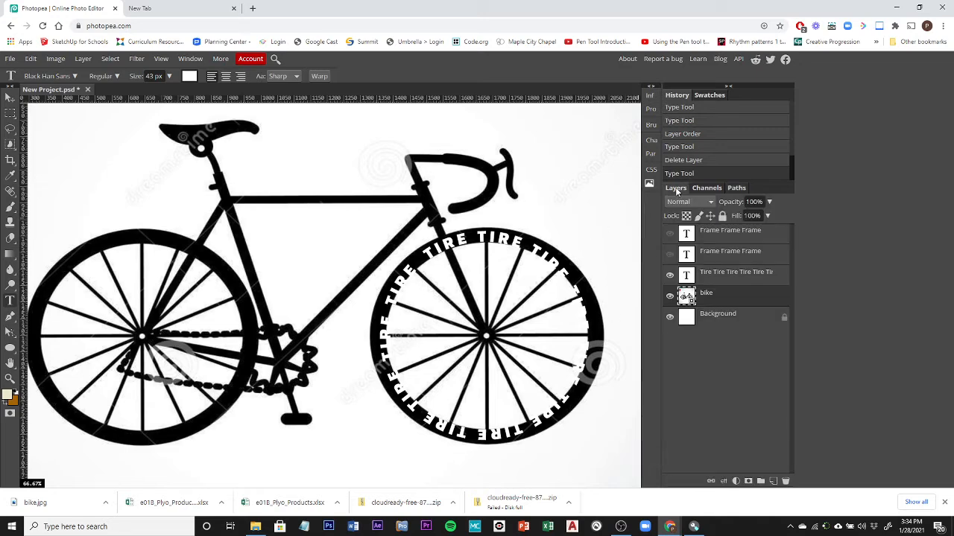
pyautogui.click(715, 274)
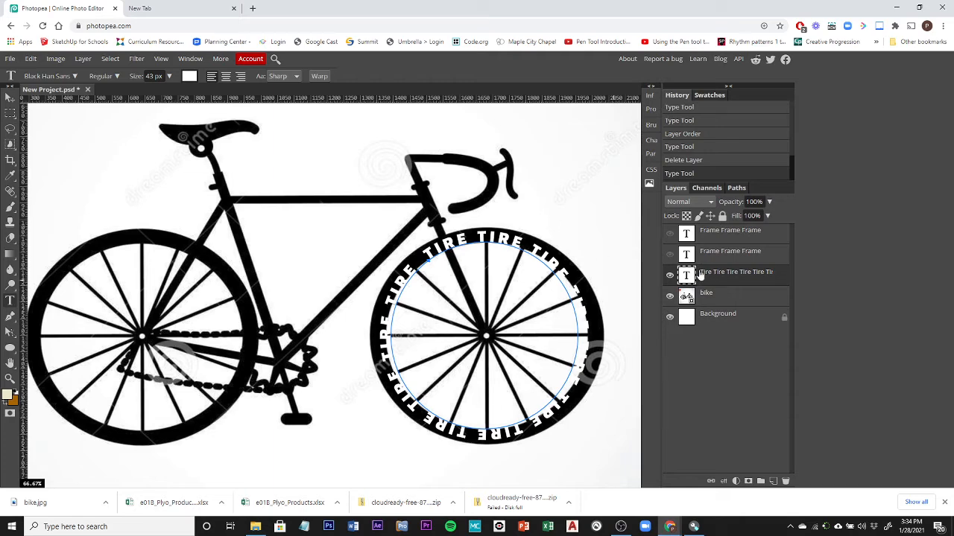
pyautogui.click(725, 300)
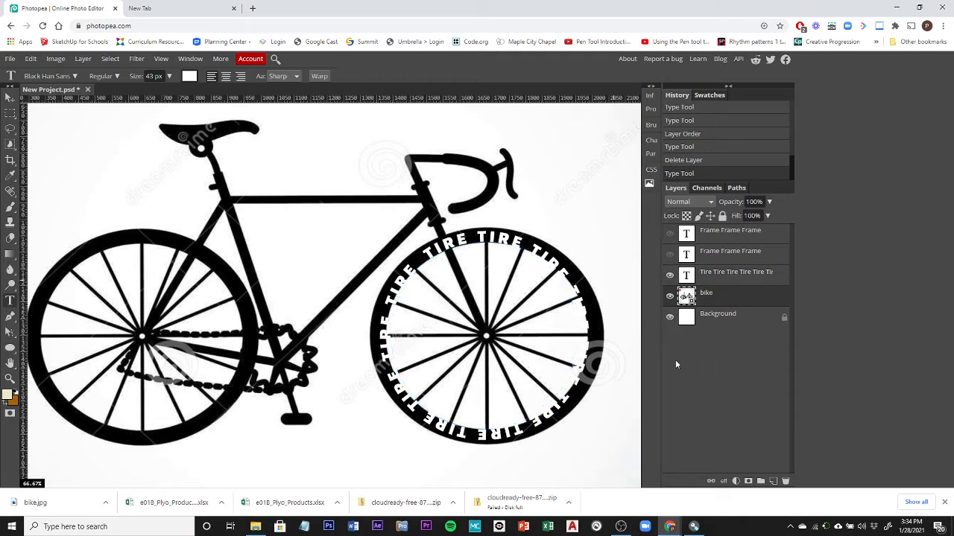
pyautogui.click(734, 275)
pyautogui.click(736, 189)
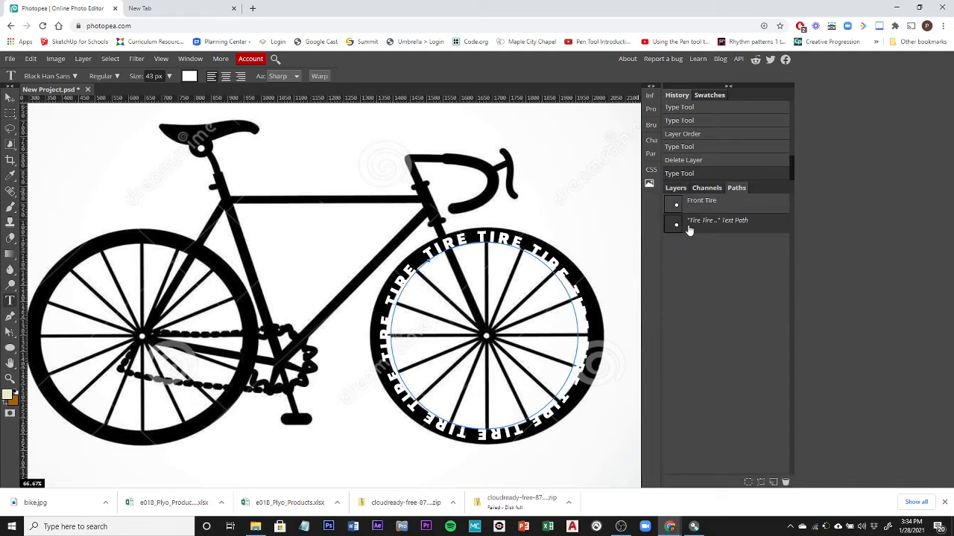
pyautogui.click(676, 188)
# Step: Select the bike layer, activate the Front Tire path, and hide the tire text layer
pyautogui.click(721, 297)
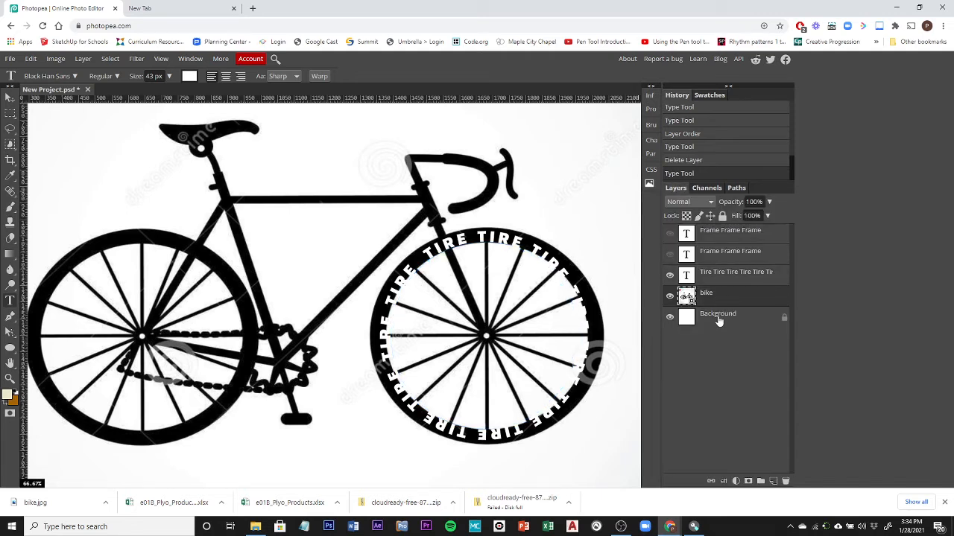
pyautogui.click(736, 188)
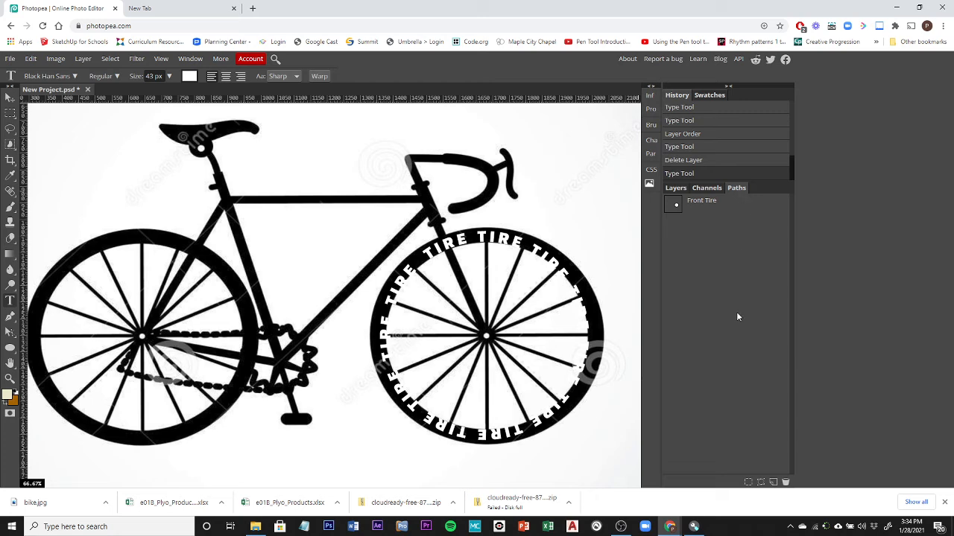
pyautogui.click(700, 207)
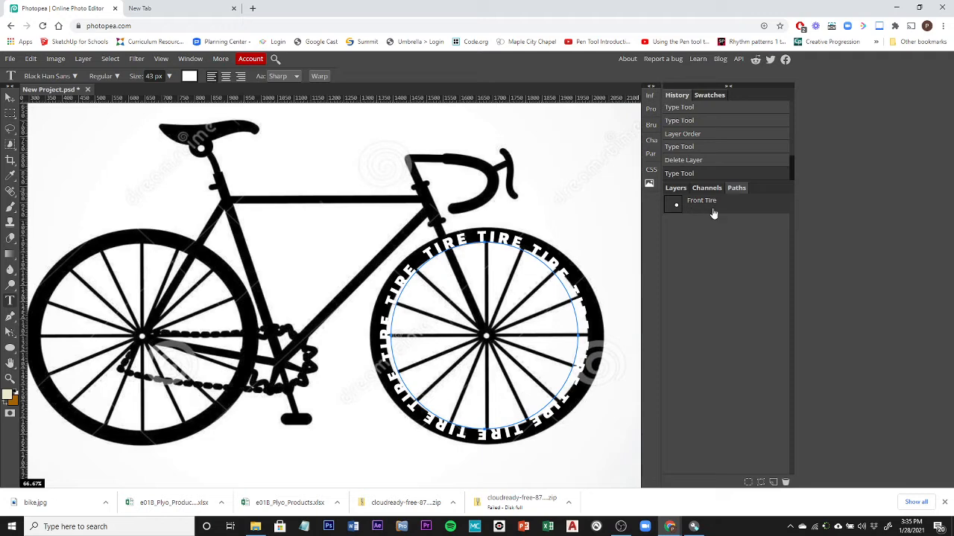
pyautogui.click(677, 189)
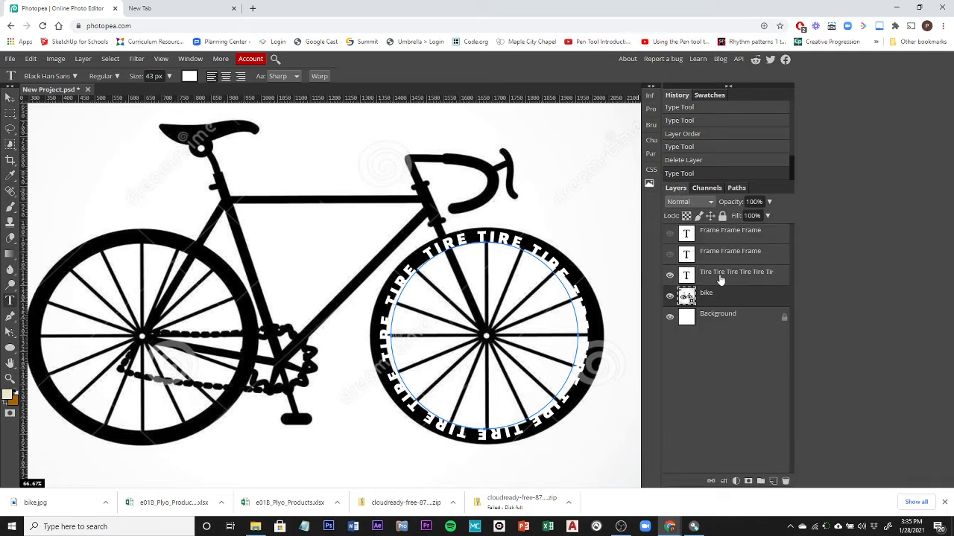
pyautogui.click(669, 276)
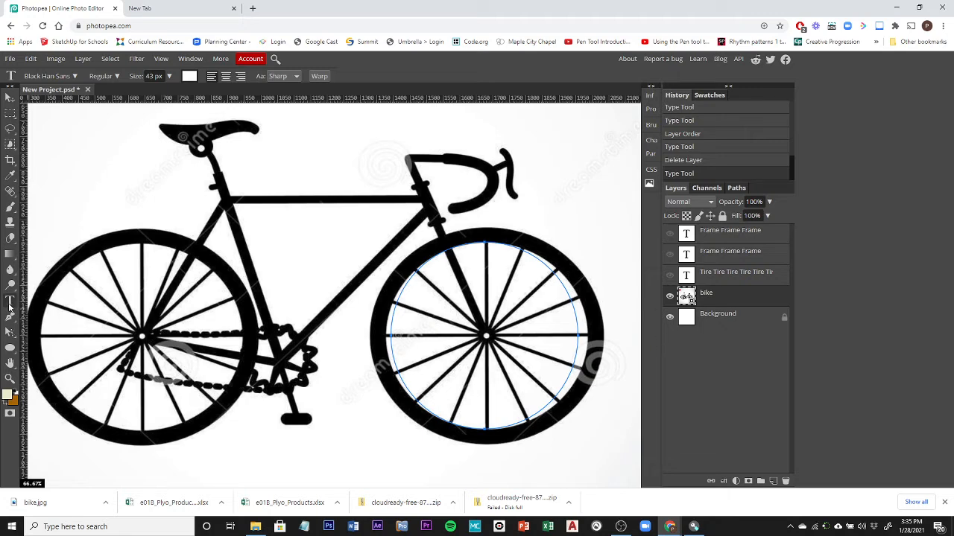
# Step: Add new text on the Front Tire path, repeating "RIM" around the wheel up to its upper edge
pyautogui.click(537, 258)
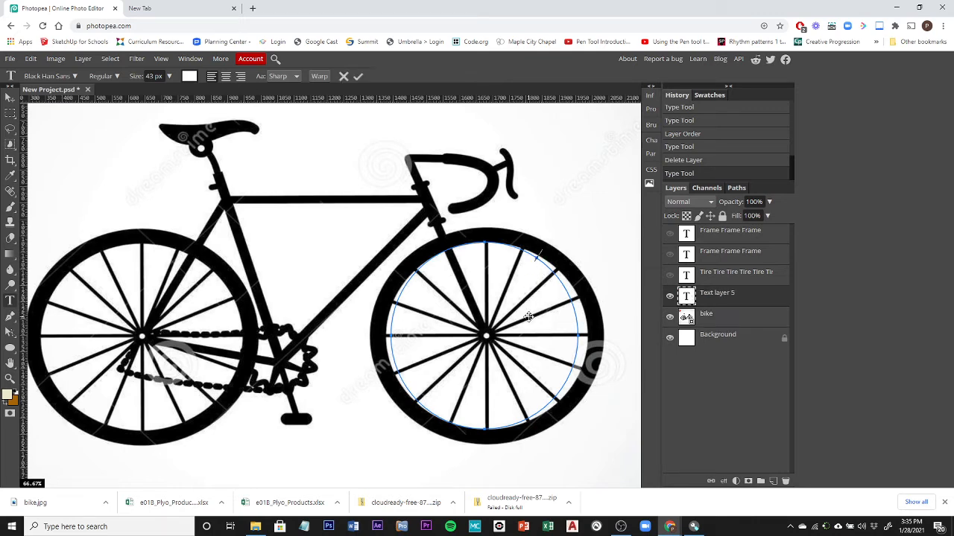
pyautogui.write('PL')
pyautogui.write('M')
pyautogui.write(' PL')
pyautogui.write('M RIM R')
pyautogui.write('IM RIM')
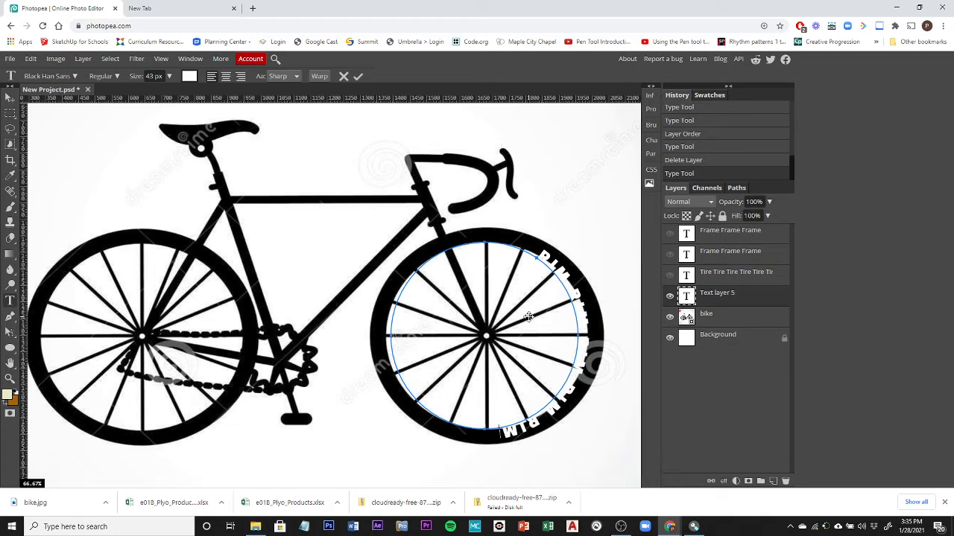
pyautogui.write(' RIM RIM RIM')
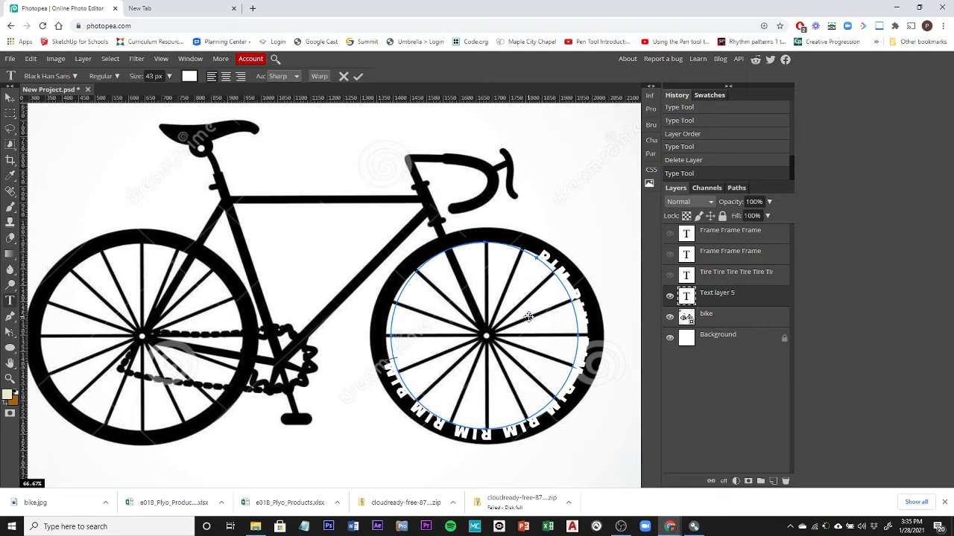
pyautogui.write(' RIM')
pyautogui.write('RIM RIM RI')
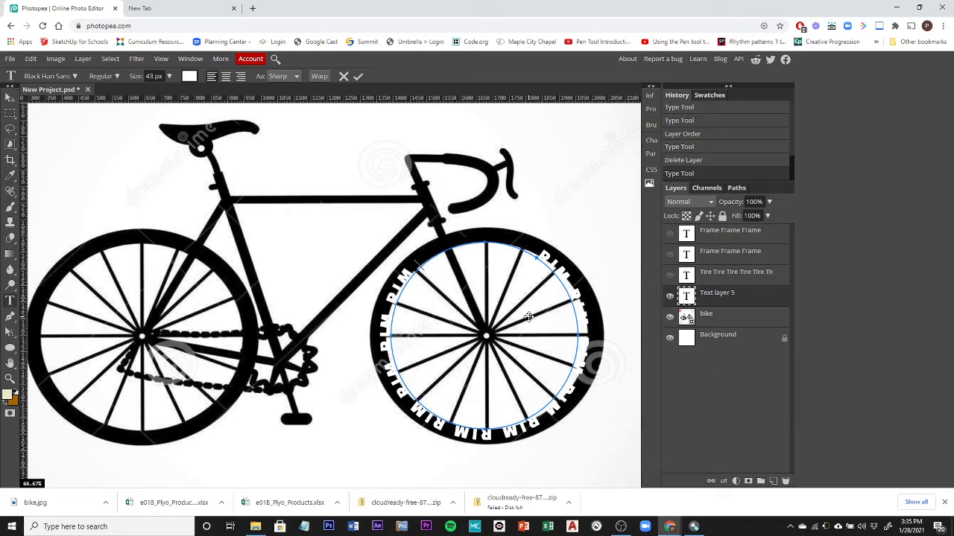
pyautogui.write('M RIM')
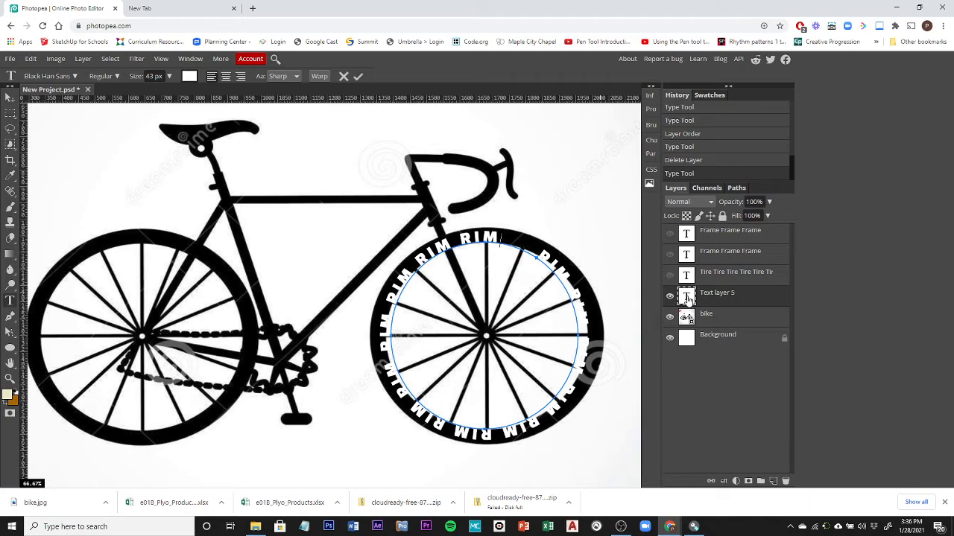
# Step: Commit the front wheel's "RIM" text and change its color to gray, hex 6c6c69
pyautogui.click(714, 296)
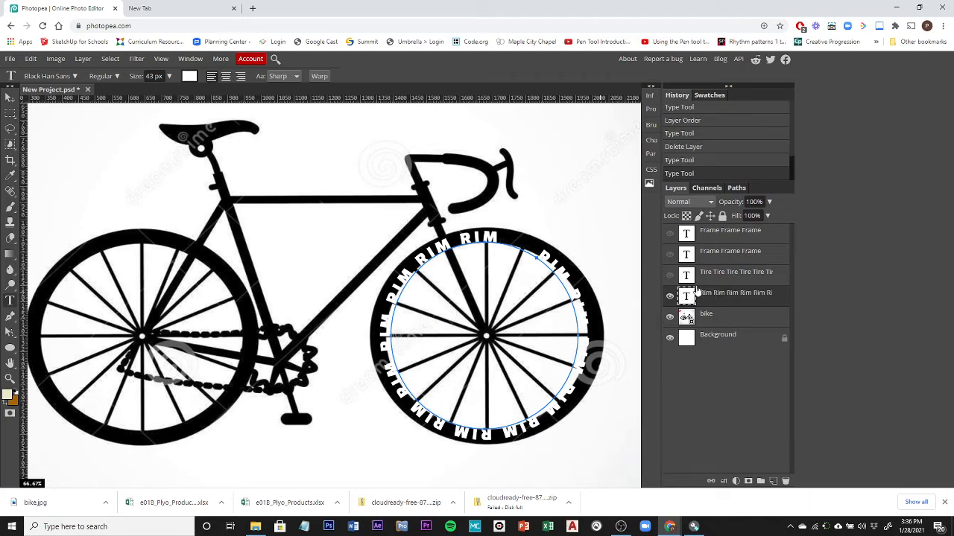
pyautogui.click(190, 77)
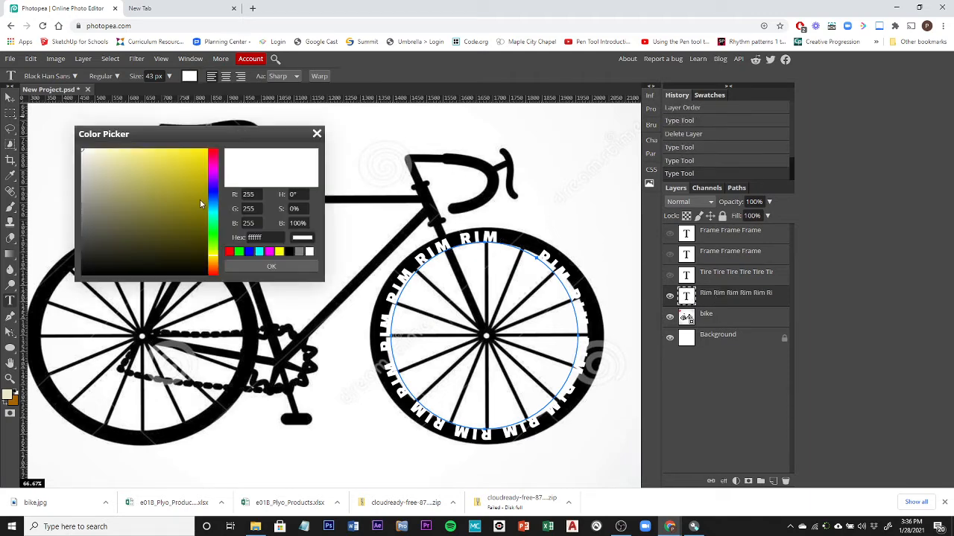
pyautogui.click(85, 222)
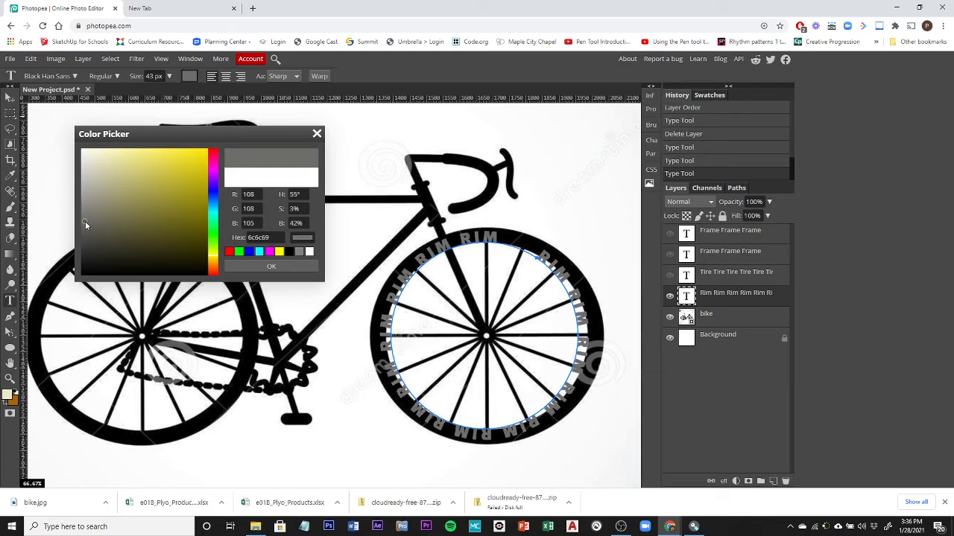
pyautogui.click(271, 266)
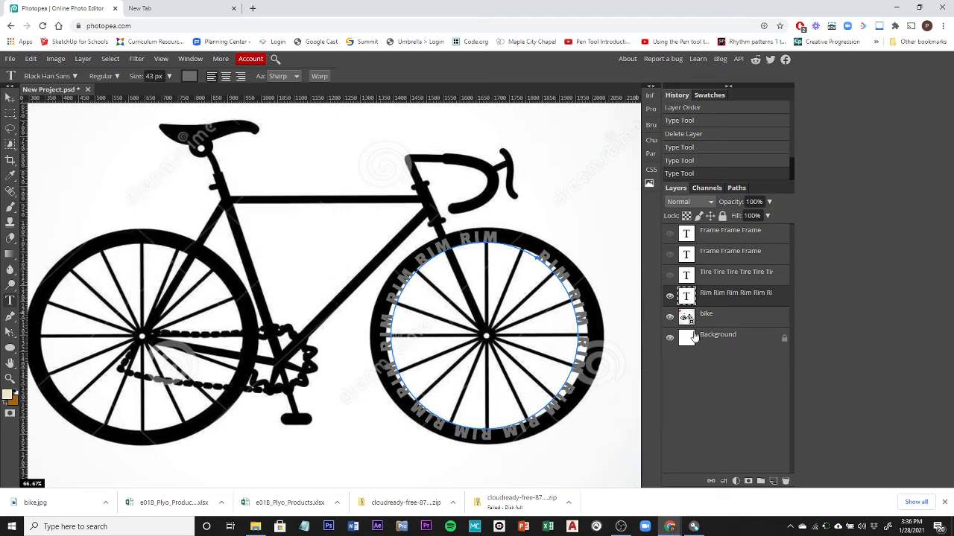
# Step: With Path Select, move the "RIM" text's start point along the wheel path and flip the words to the inside of the circle
pyautogui.click(10, 332)
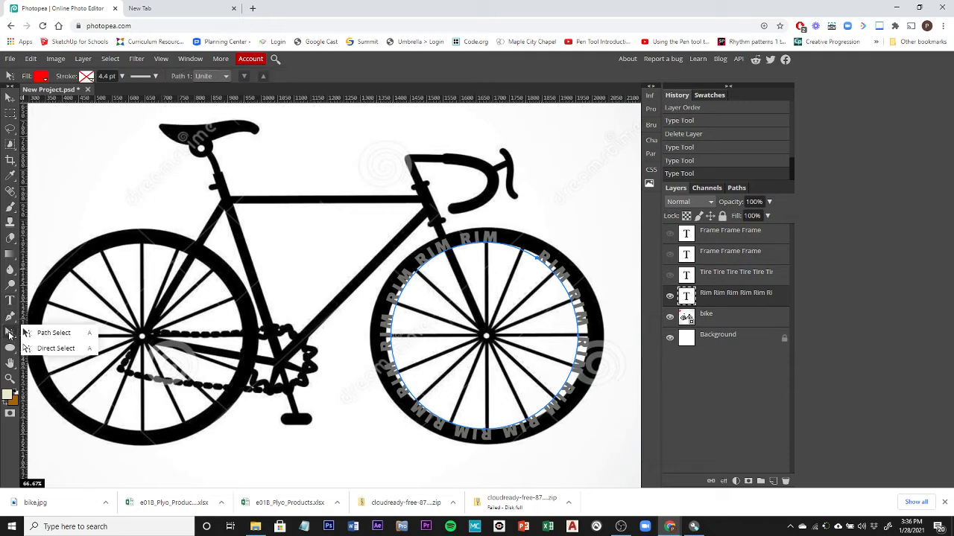
pyautogui.click(52, 334)
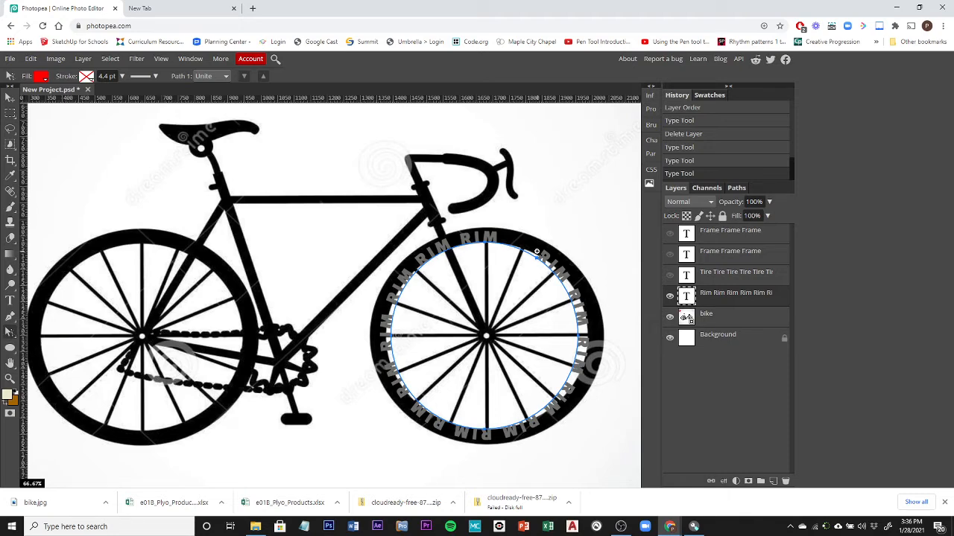
pyautogui.scroll(3, 536, 256)
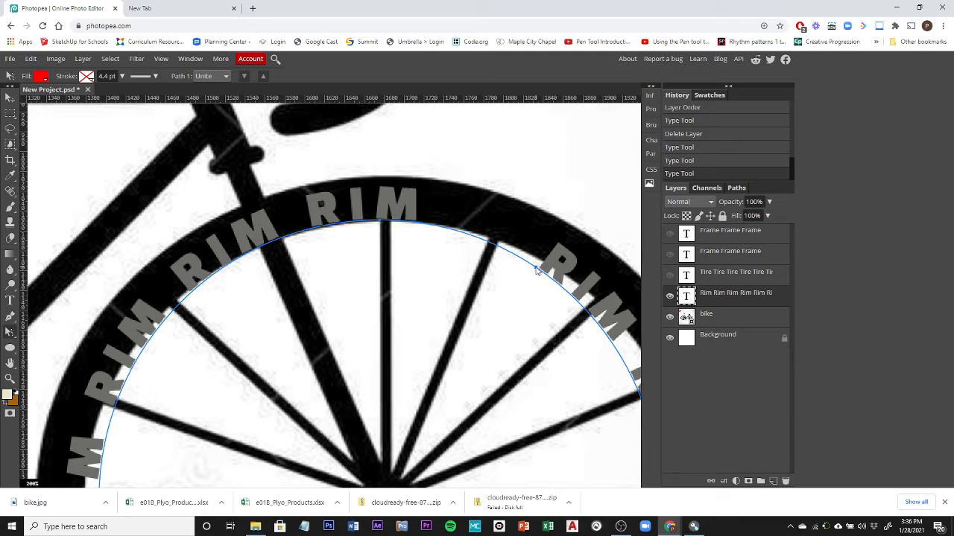
pyautogui.moveTo(535, 269); pyautogui.dragTo(542, 267)
pyautogui.moveTo(499, 243); pyautogui.dragTo(541, 250)
pyautogui.moveTo(546, 254); pyautogui.dragTo(515, 235)
pyautogui.moveTo(492, 215); pyautogui.dragTo(491, 215)
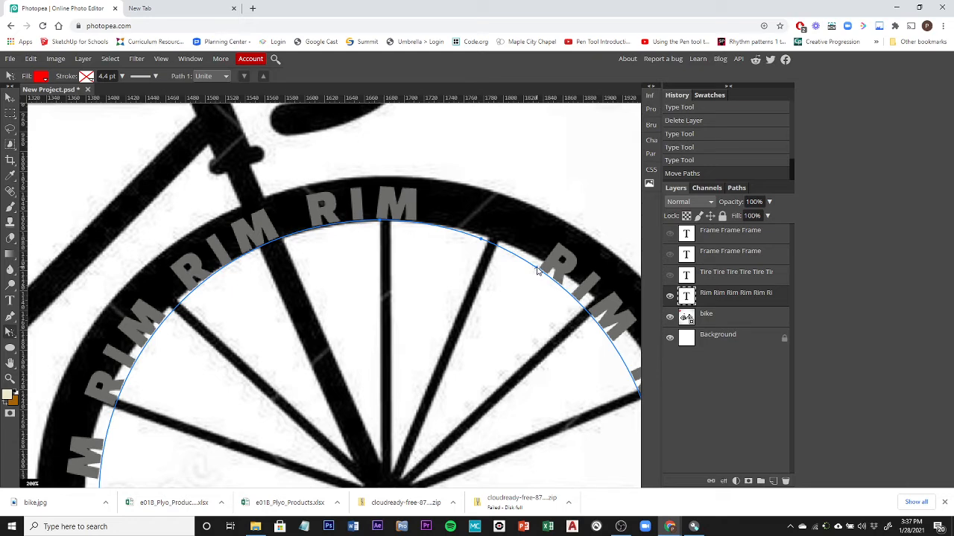
pyautogui.moveTo(536, 272); pyautogui.dragTo(554, 293)
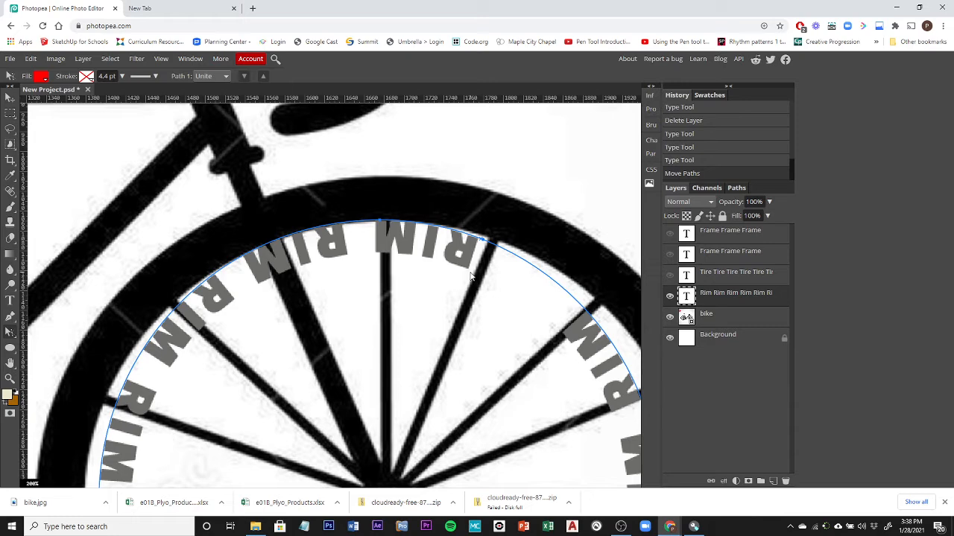
pyautogui.moveTo(471, 276); pyautogui.dragTo(474, 278)
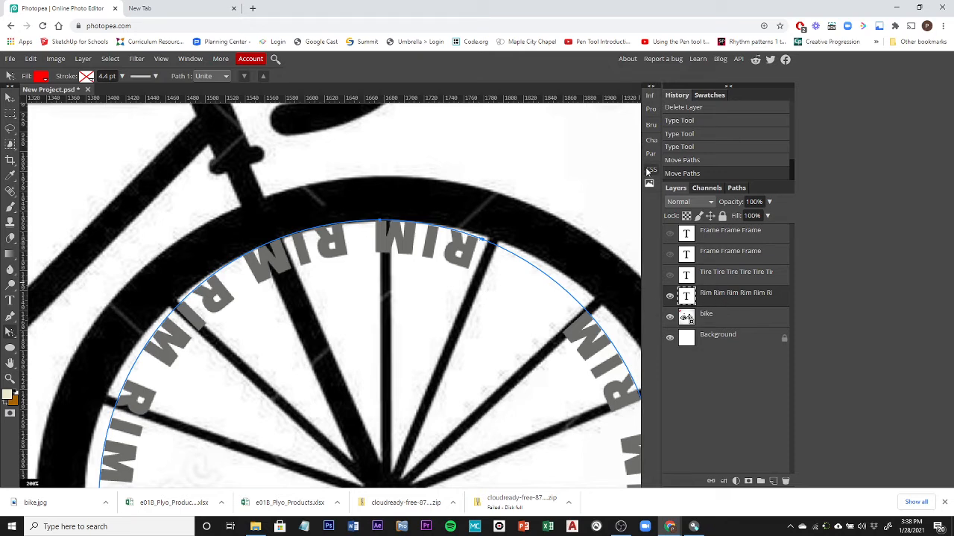
# Step: Reduce the "RIM" text size to 28 px and widen its tracking to 793%
pyautogui.click(650, 140)
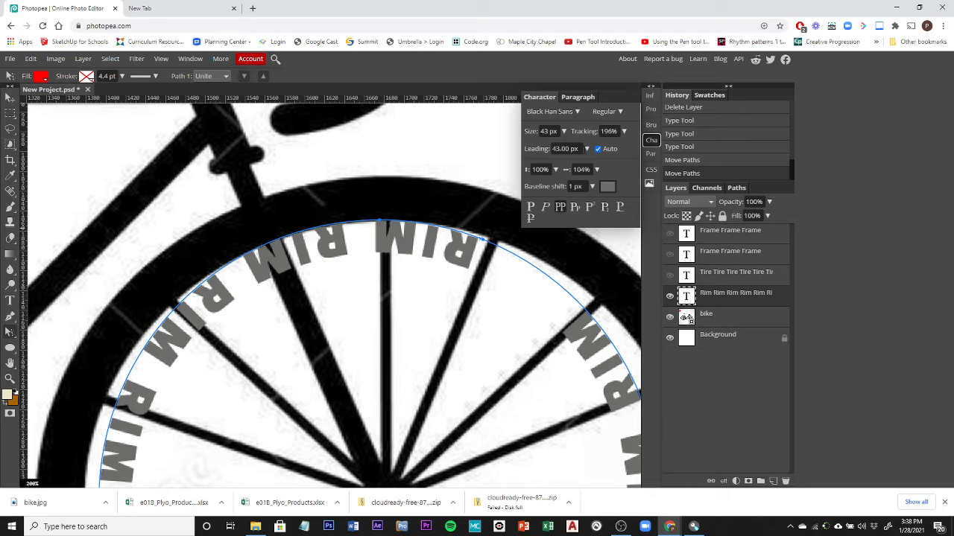
pyautogui.click(624, 132)
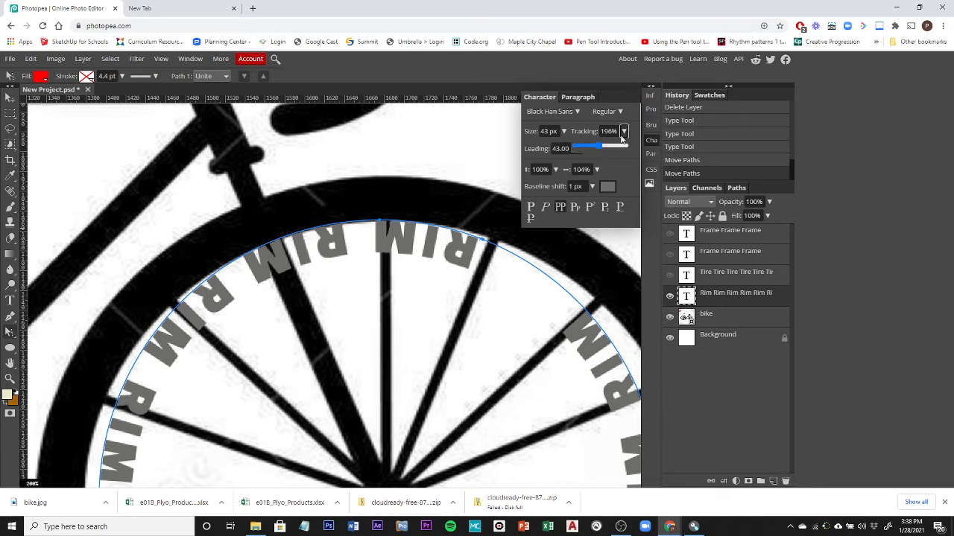
pyautogui.moveTo(599, 148); pyautogui.dragTo(602, 150)
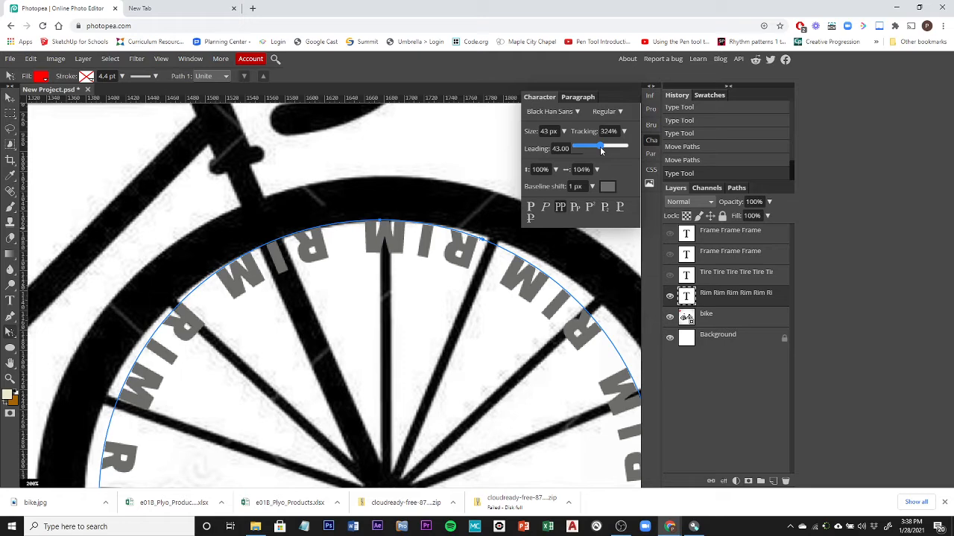
pyautogui.click(564, 131)
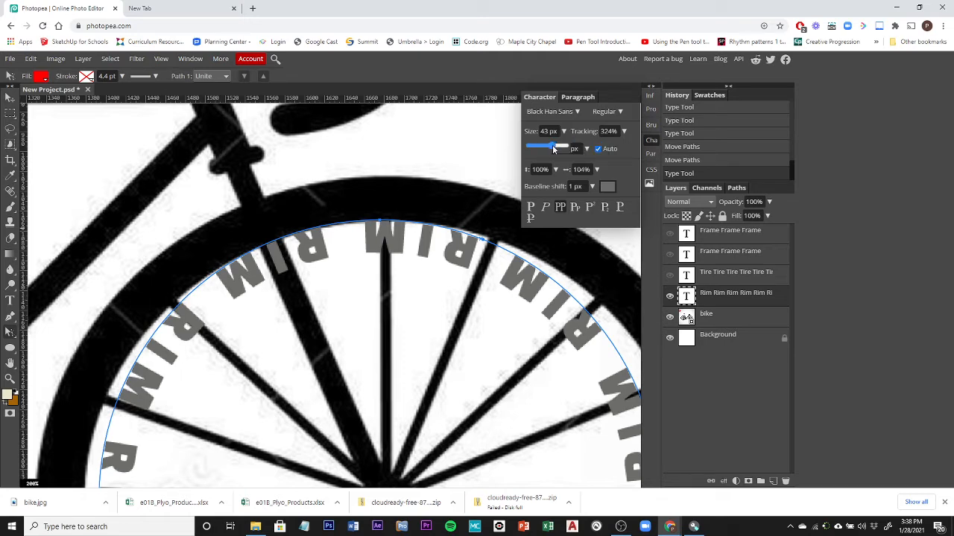
pyautogui.moveTo(557, 148); pyautogui.dragTo(549, 149)
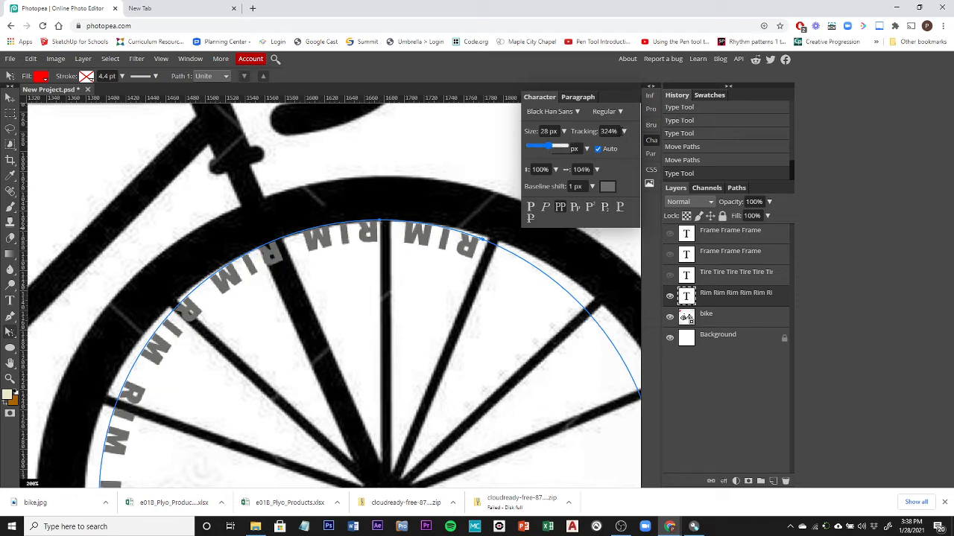
pyautogui.click(624, 132)
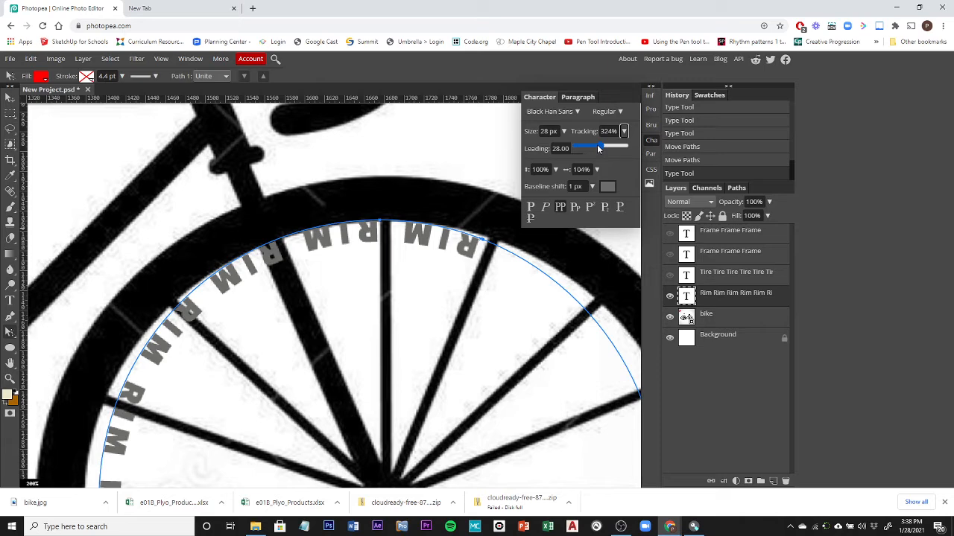
pyautogui.moveTo(596, 147); pyautogui.dragTo(605, 145)
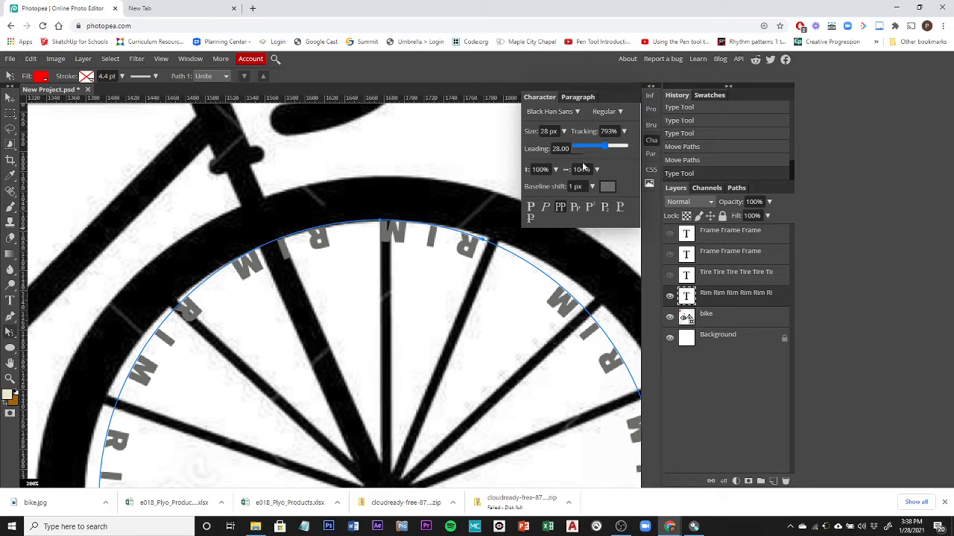
pyautogui.click(597, 170)
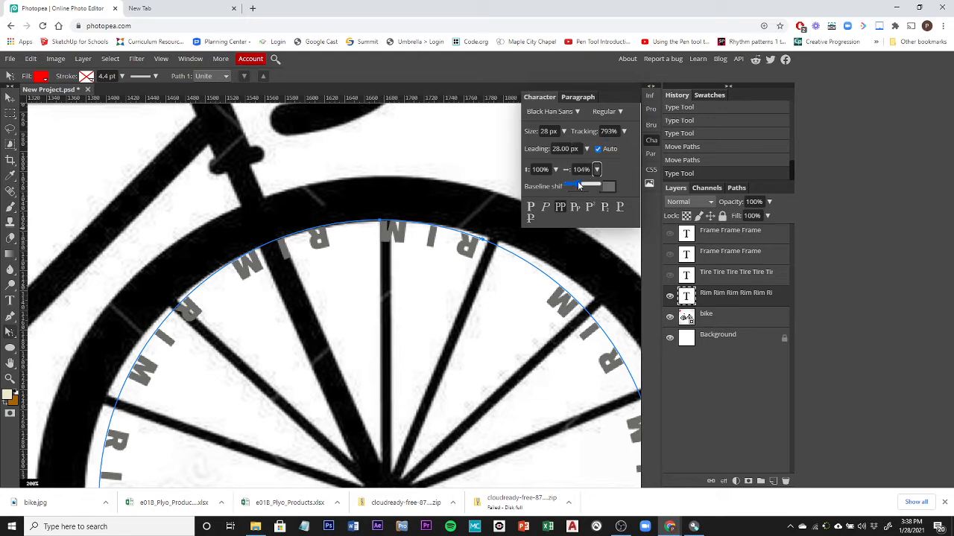
pyautogui.moveTo(579, 187); pyautogui.dragTo(580, 185)
pyautogui.moveTo(579, 184); pyautogui.dragTo(579, 184)
# Step: Try a tracking of 780% on the "RIM" text, settle on 800%, and close the character settings
pyautogui.click(624, 132)
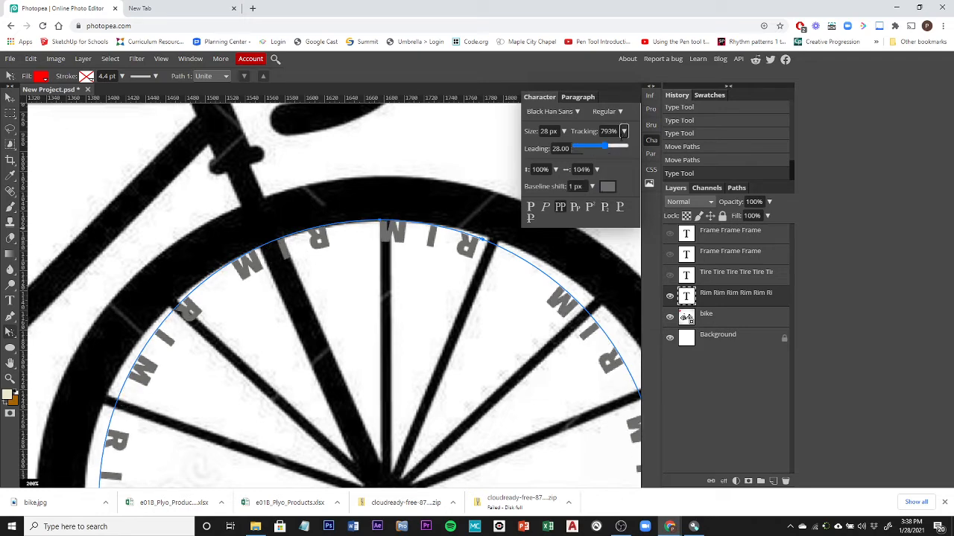
pyautogui.click(625, 132)
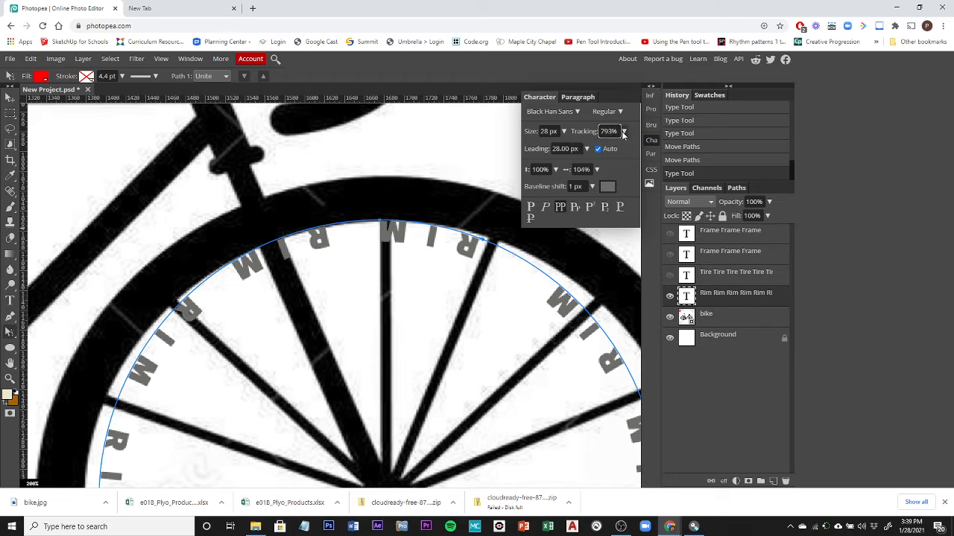
pyautogui.press('BackSpace')
pyautogui.press('BackSpace')
pyautogui.write('80')
pyautogui.press('Return')
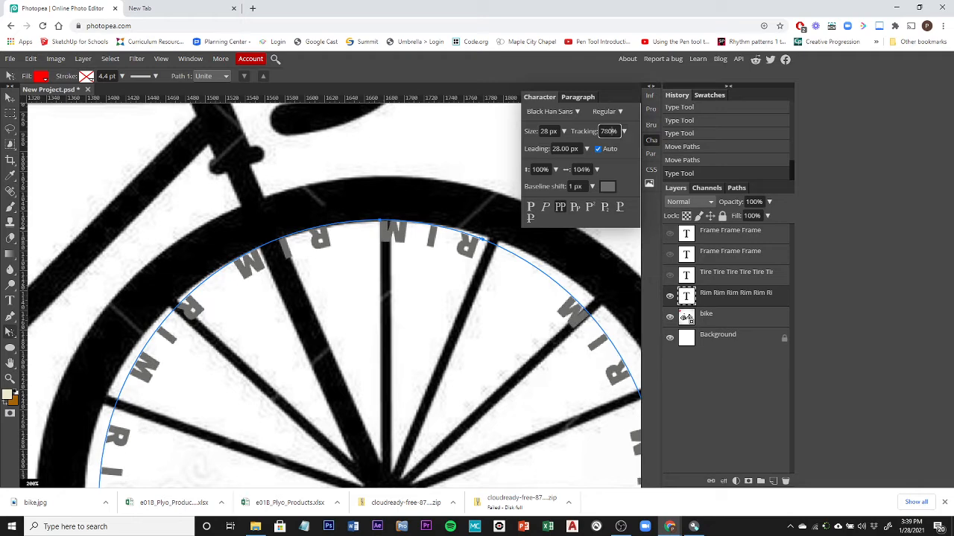
pyautogui.press('BackSpace')
pyautogui.press('BackSpace')
pyautogui.press('BackSpace')
pyautogui.write('800')
pyautogui.press('Return')
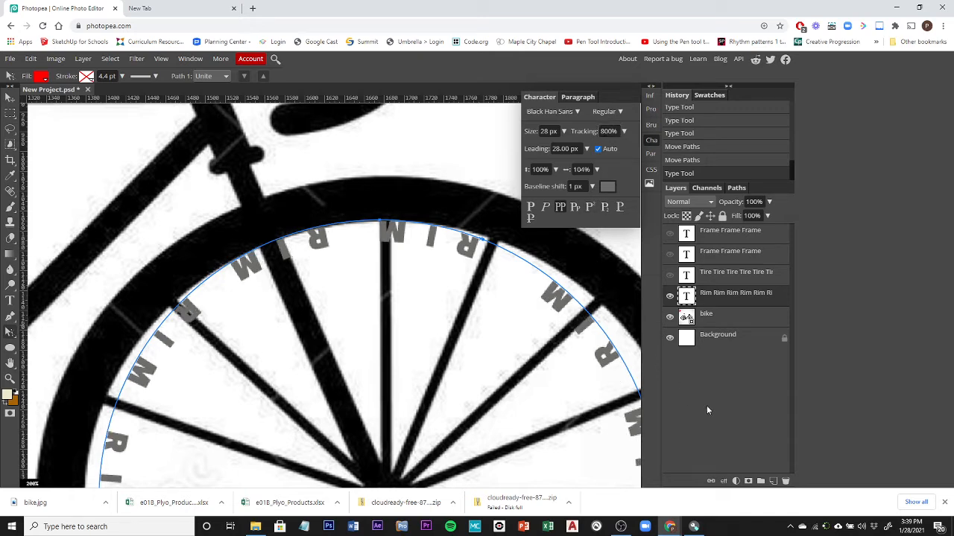
pyautogui.click(651, 144)
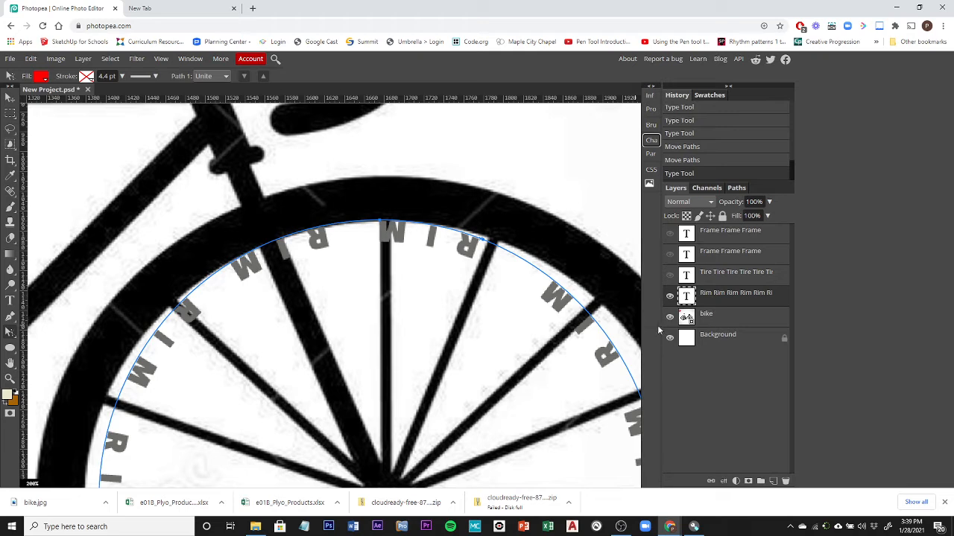
# Step: Check the rim text layer's listed paths, and make the tire and both frame text layers visible again
pyautogui.click(736, 188)
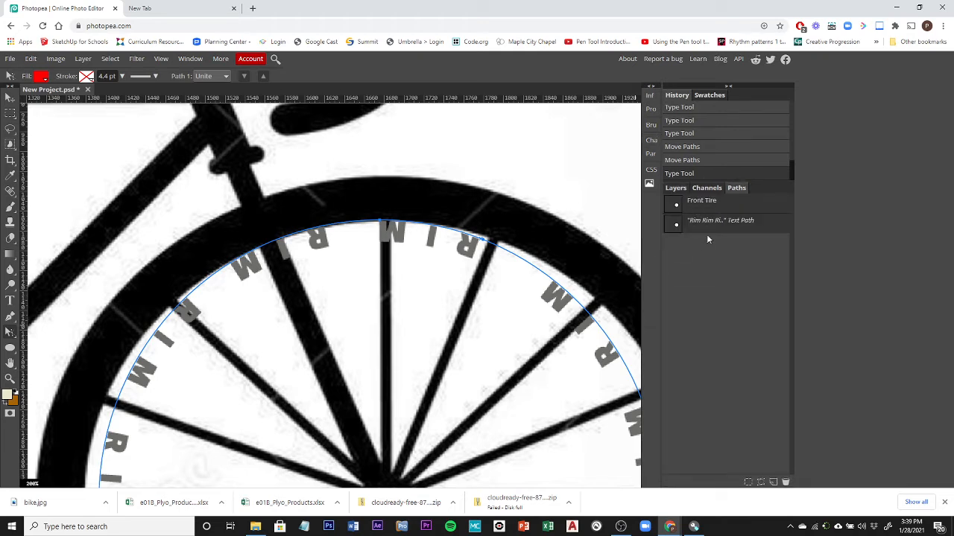
pyautogui.click(675, 188)
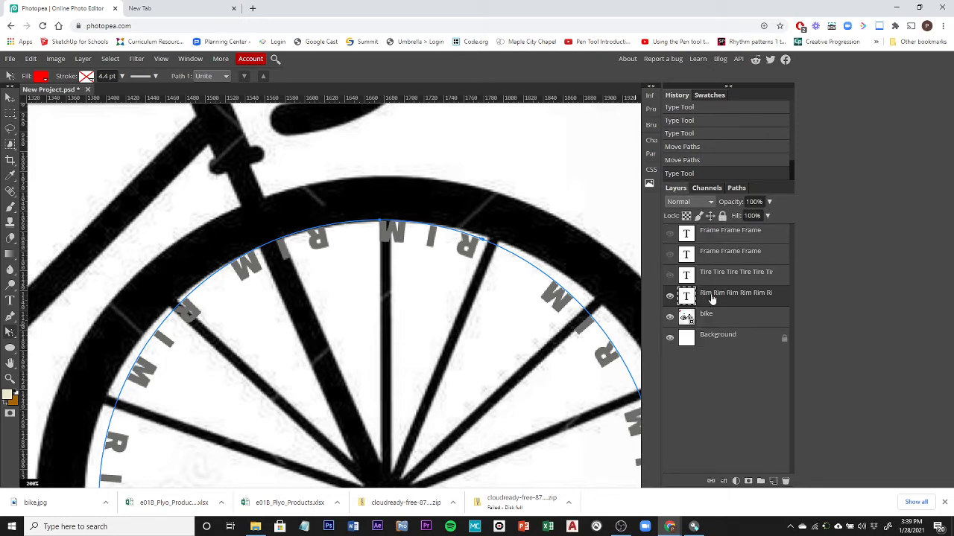
pyautogui.click(669, 275)
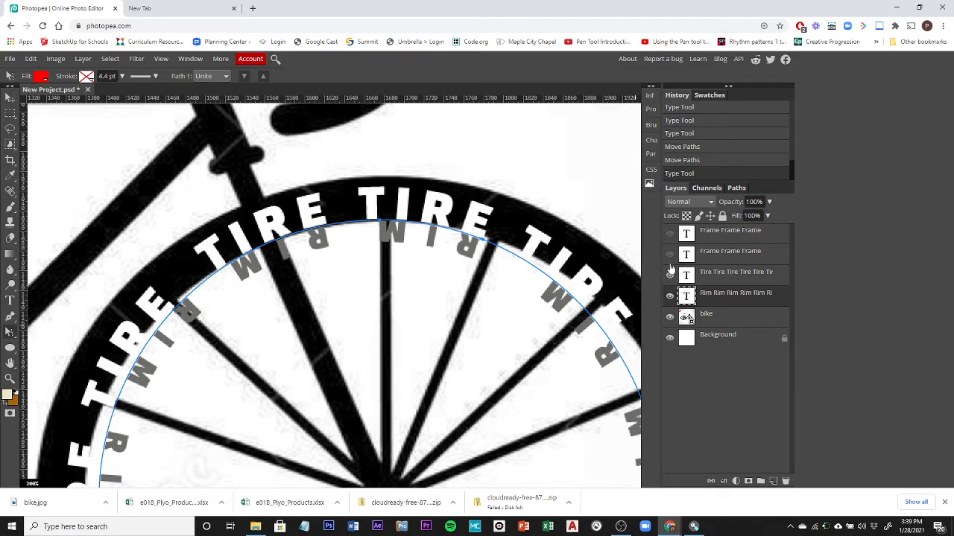
pyautogui.click(669, 254)
pyautogui.click(670, 234)
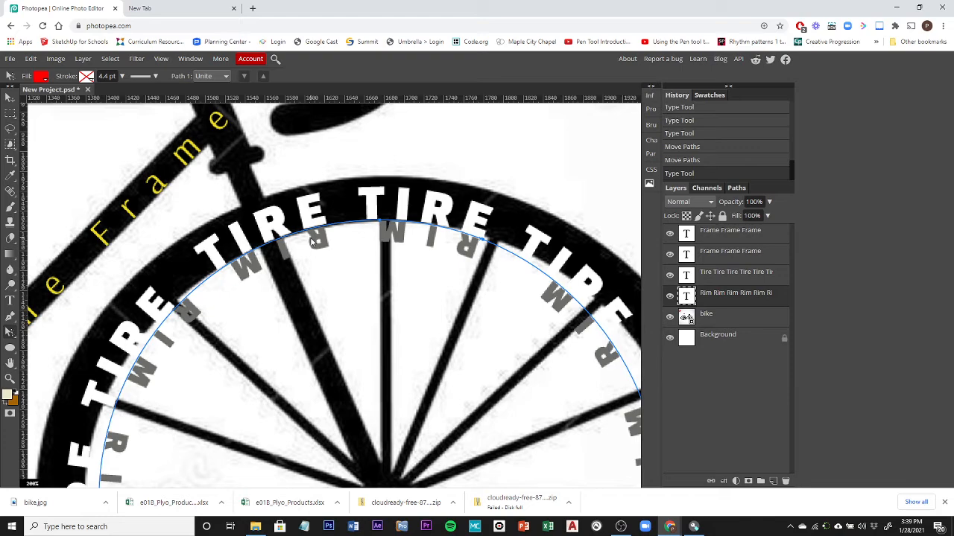
# Step: Examine the whole composition and preview the words alone by briefly hiding the bike layer
pyautogui.scroll(-5, 308, 275)
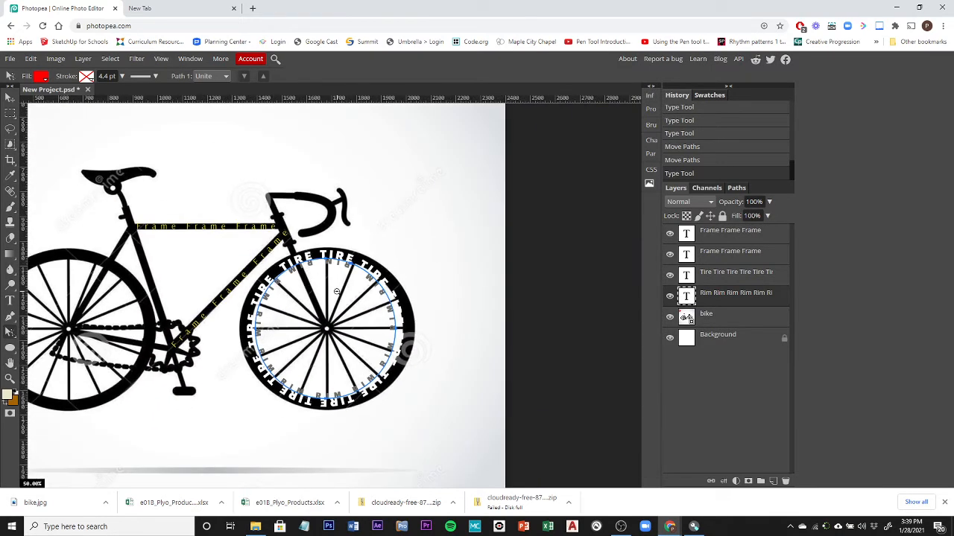
pyautogui.scroll(-1, 337, 292)
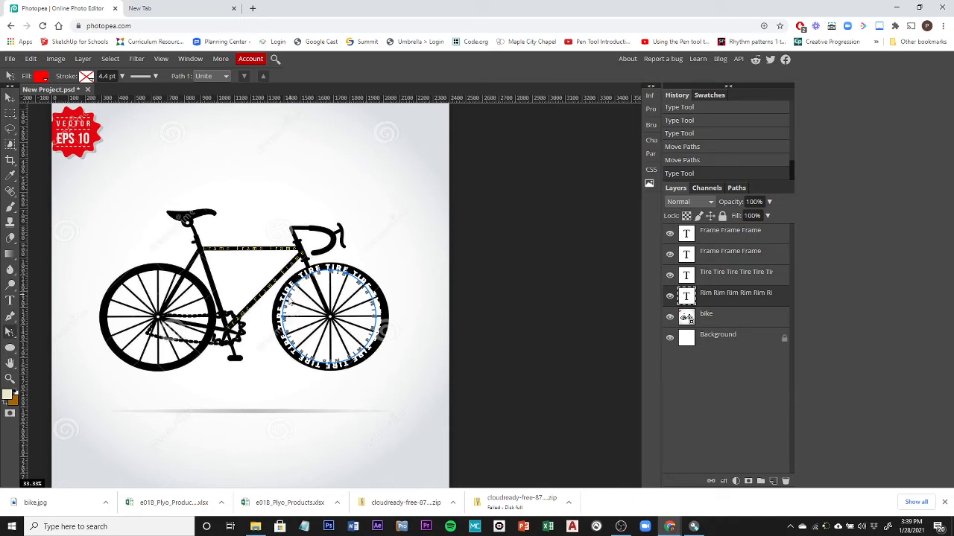
pyautogui.click(669, 317)
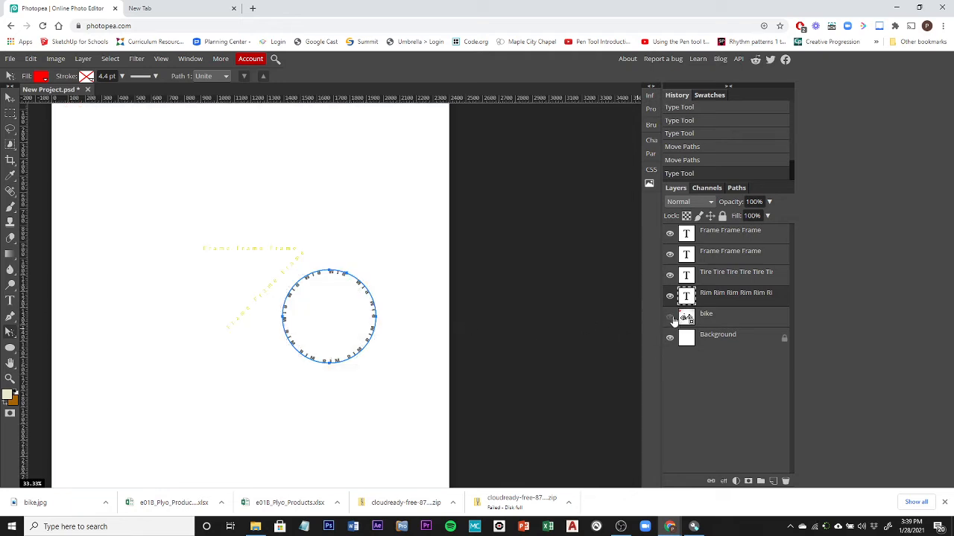
pyautogui.click(670, 318)
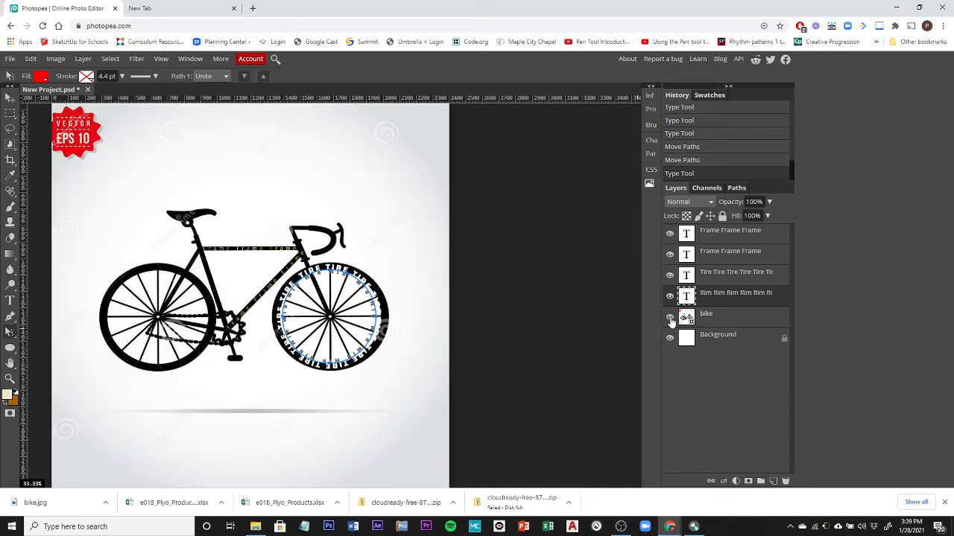
# Step: Add a new layer directly above the bike layer and fill it with the custom colour black
pyautogui.click(722, 322)
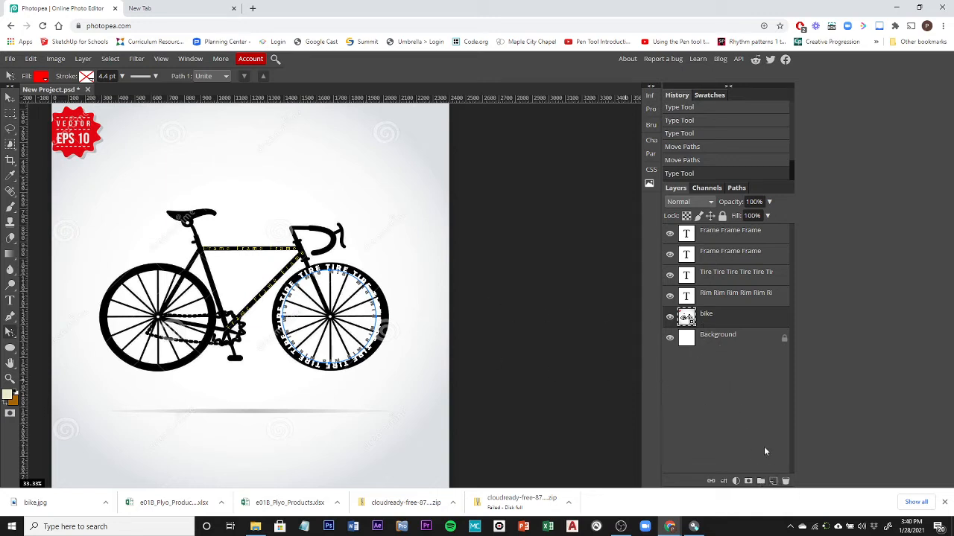
pyautogui.click(773, 482)
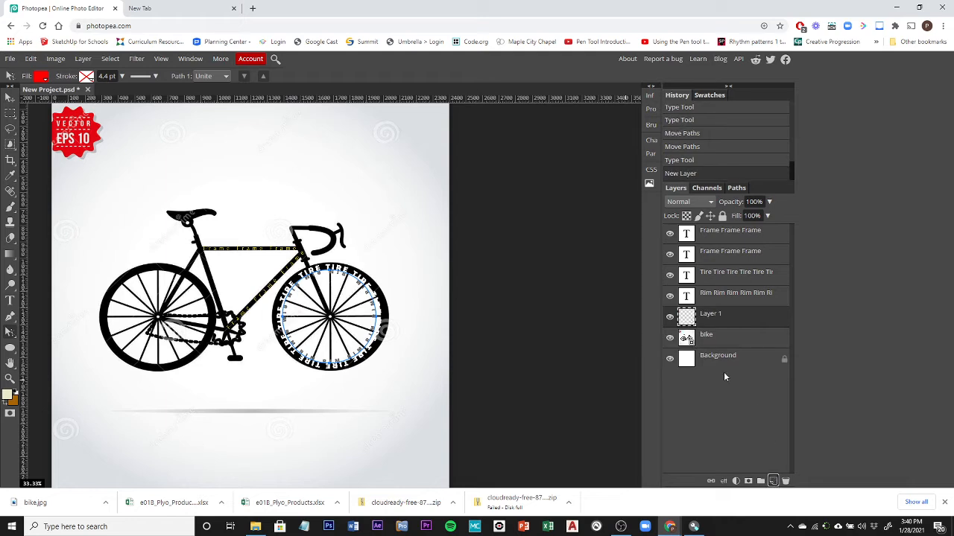
pyautogui.click(11, 58)
pyautogui.moveTo(31, 64)
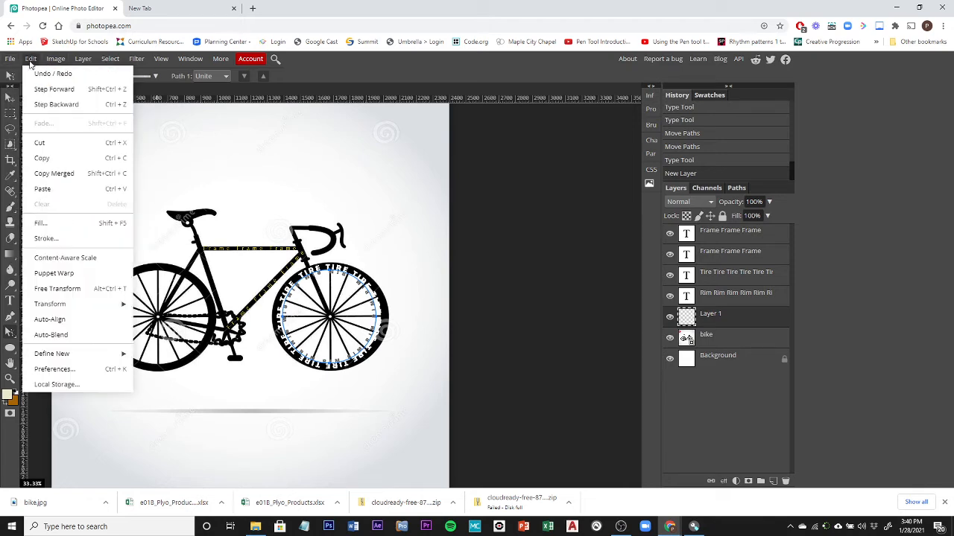
pyautogui.click(65, 227)
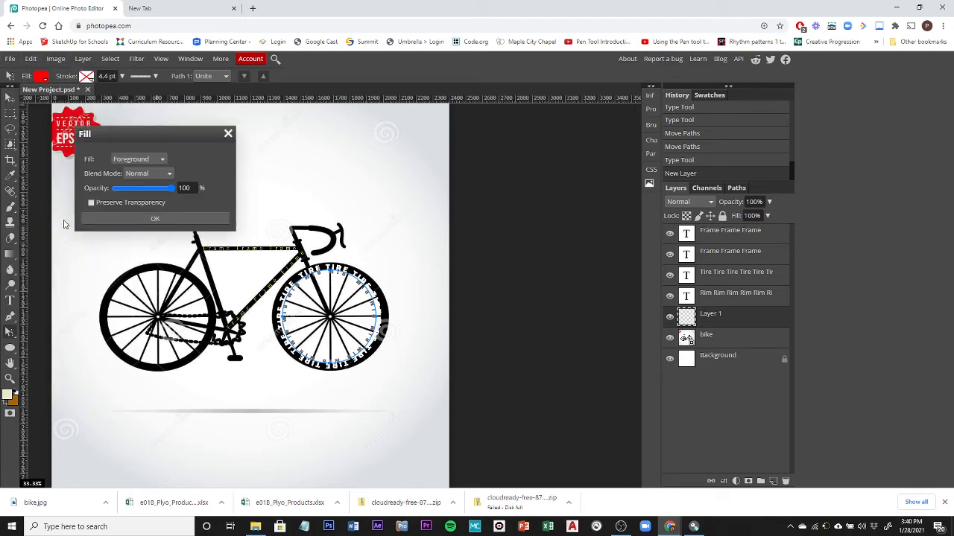
pyautogui.click(153, 162)
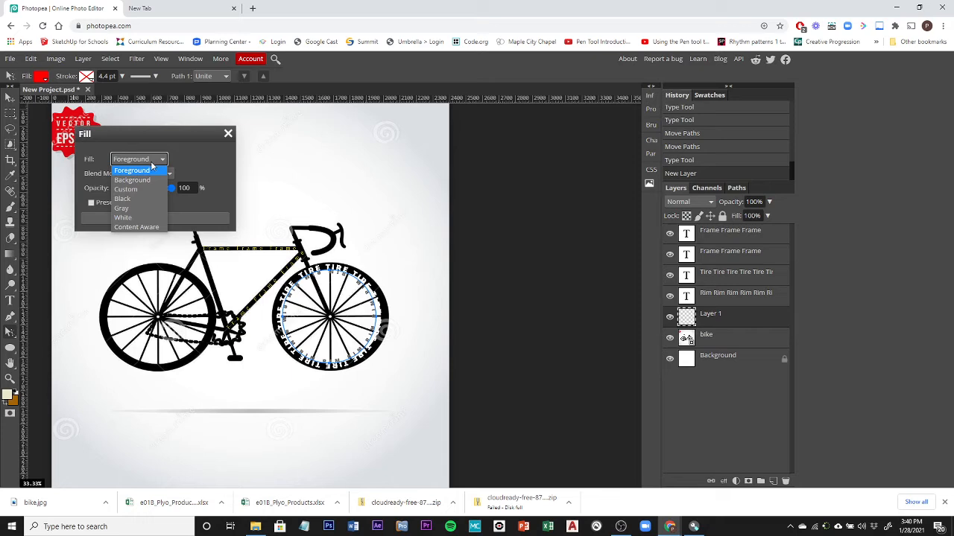
pyautogui.click(132, 190)
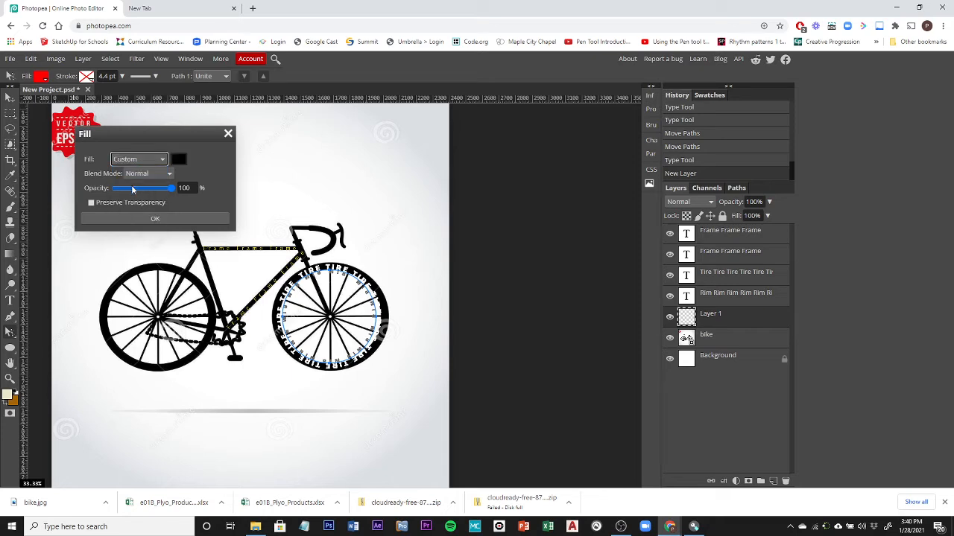
pyautogui.click(145, 160)
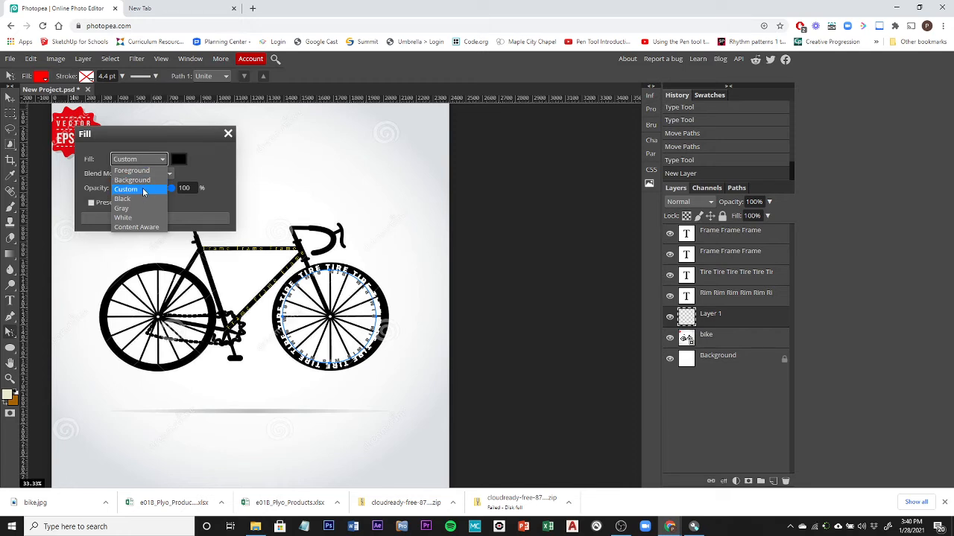
pyautogui.click(144, 190)
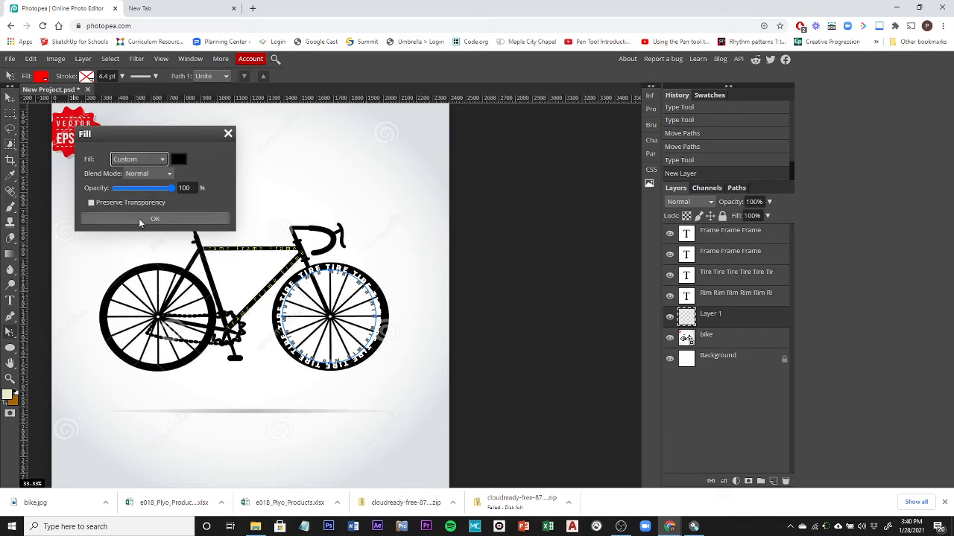
pyautogui.click(140, 221)
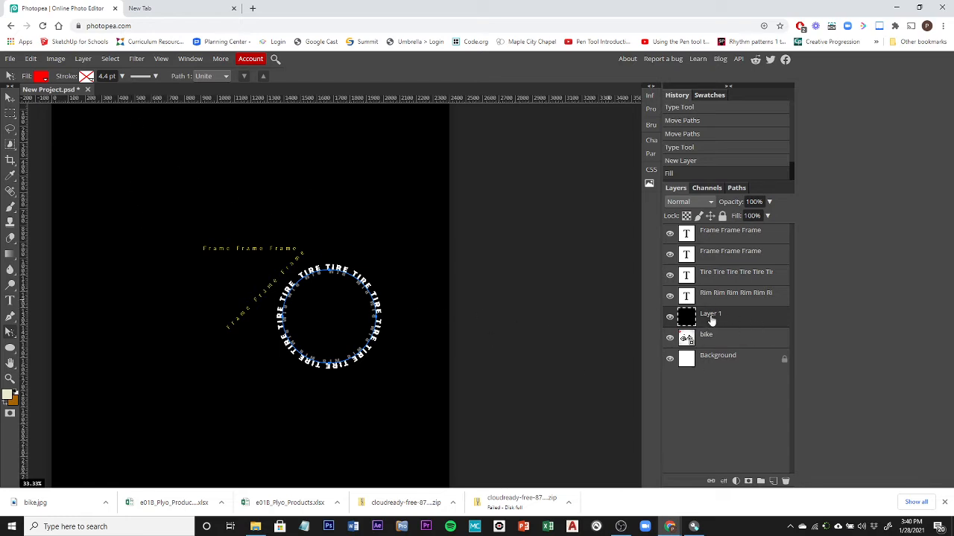
# Step: Place the black layer beneath the bike layer and hide the bike to preview the words against black
pyautogui.moveTo(722, 321); pyautogui.dragTo(722, 347)
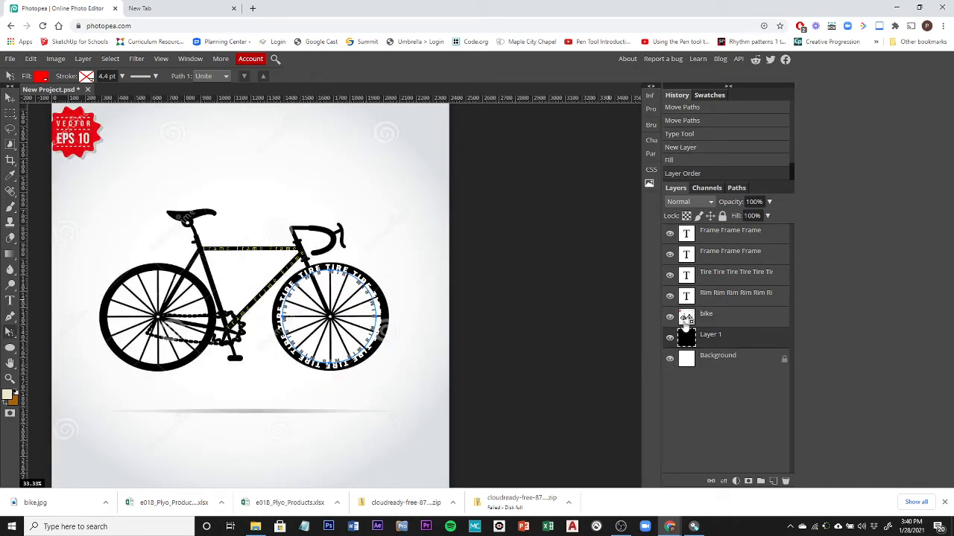
pyautogui.click(669, 317)
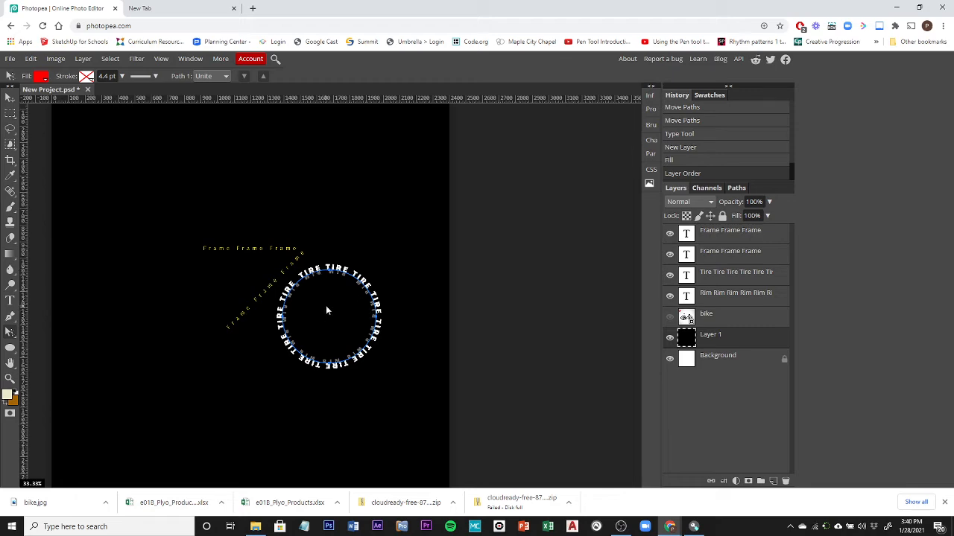
pyautogui.scroll(5, 325, 305)
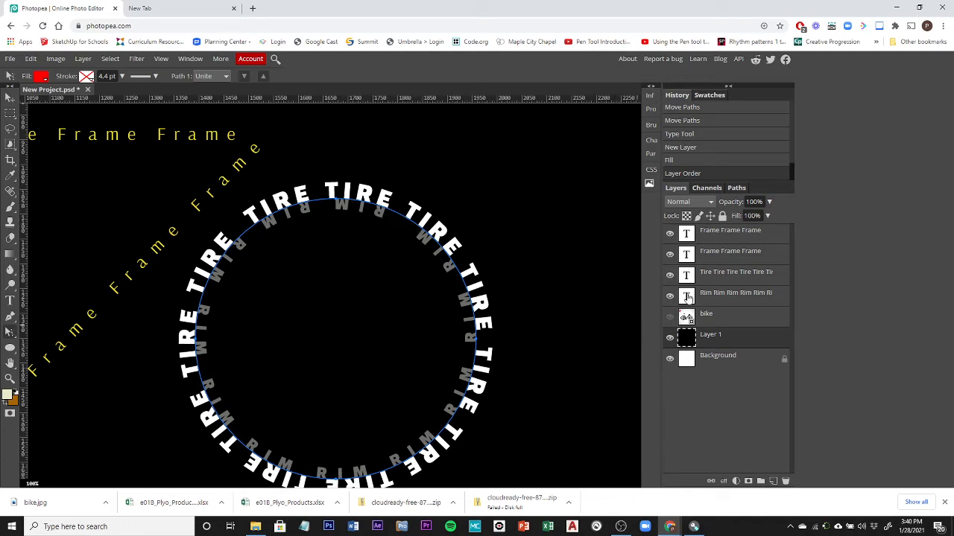
# Step: Raise the baseline shift of the "TIRE" text to 10 px
pyautogui.click(711, 279)
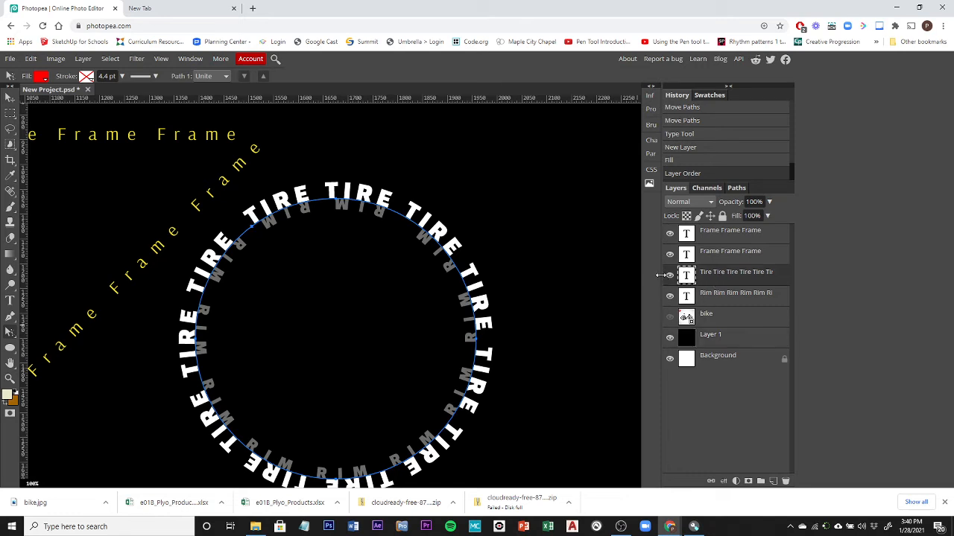
pyautogui.click(650, 140)
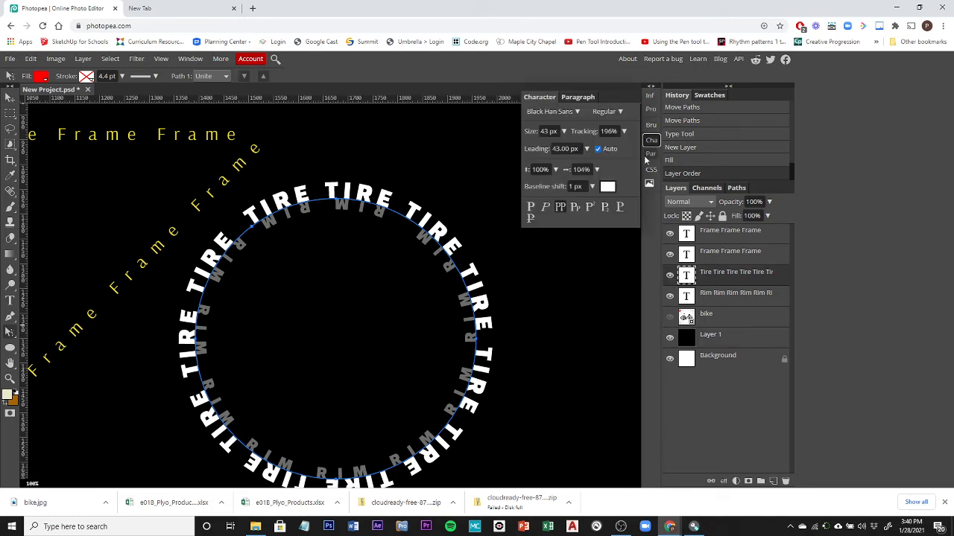
pyautogui.click(593, 188)
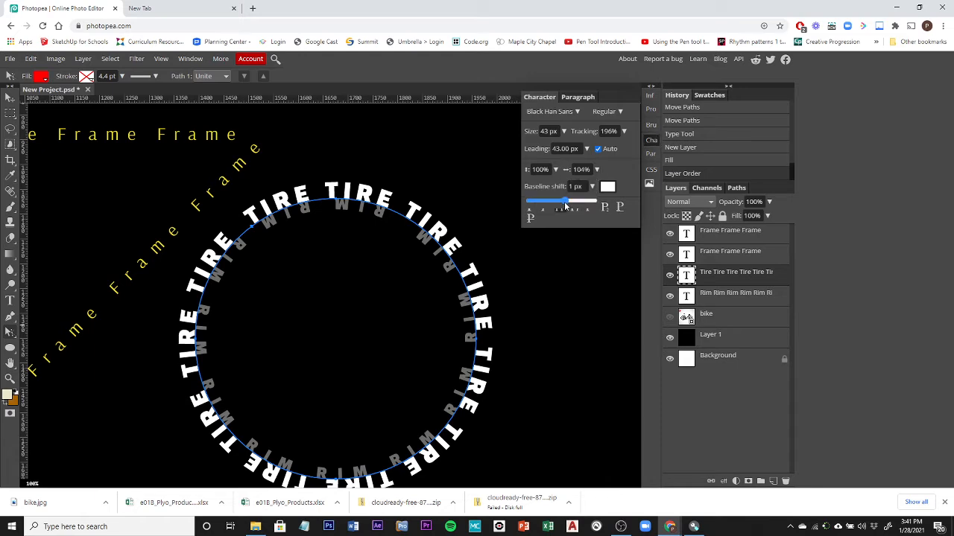
pyautogui.moveTo(564, 207); pyautogui.dragTo(617, 206)
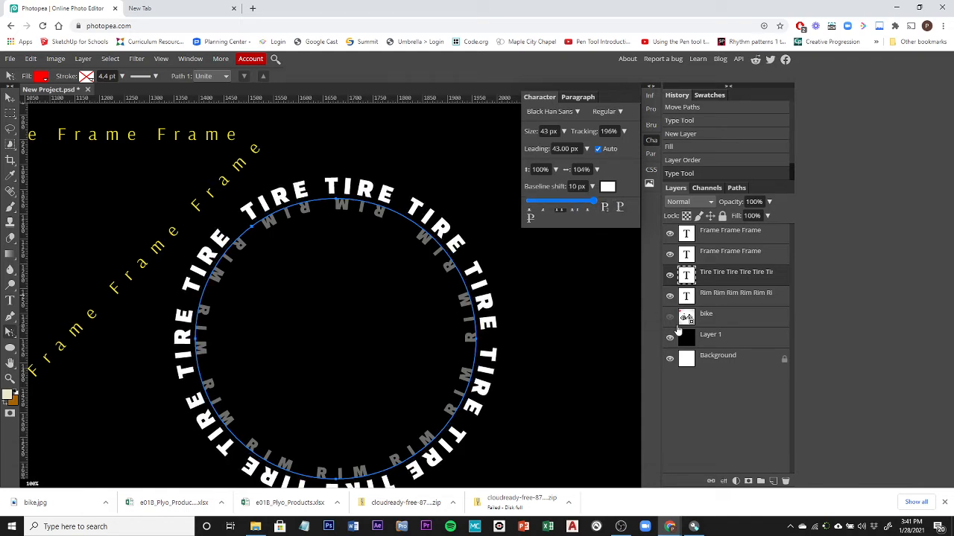
# Step: Raise the baseline shift of the "RIM" text to 10 px
pyautogui.click(719, 302)
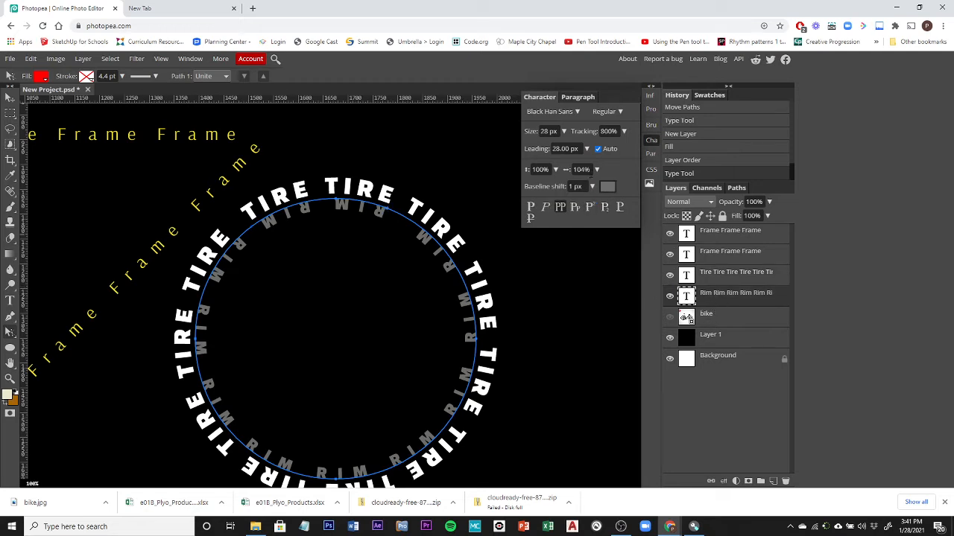
pyautogui.click(593, 188)
pyautogui.moveTo(568, 204); pyautogui.dragTo(599, 204)
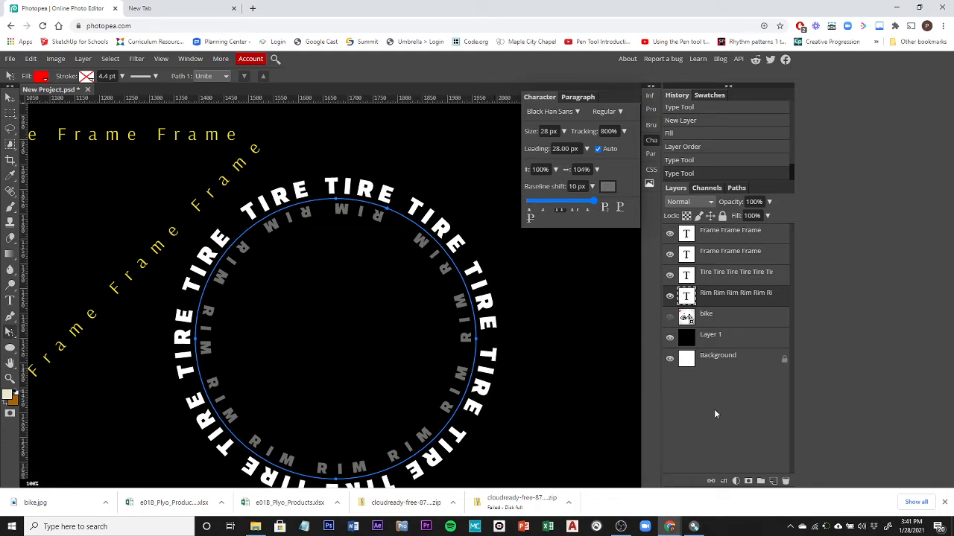
# Step: Select the bike layer and make it visible again above the black layer
pyautogui.click(707, 367)
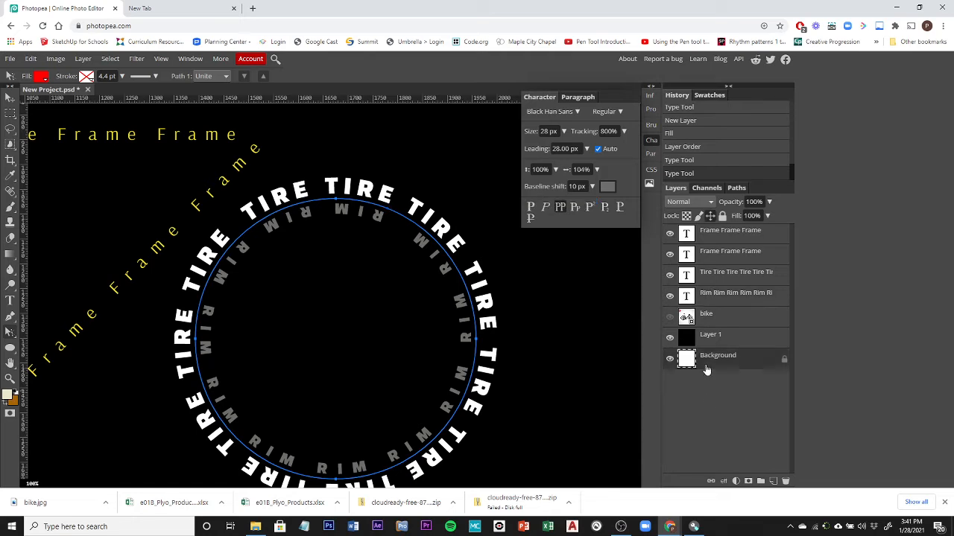
pyautogui.click(720, 338)
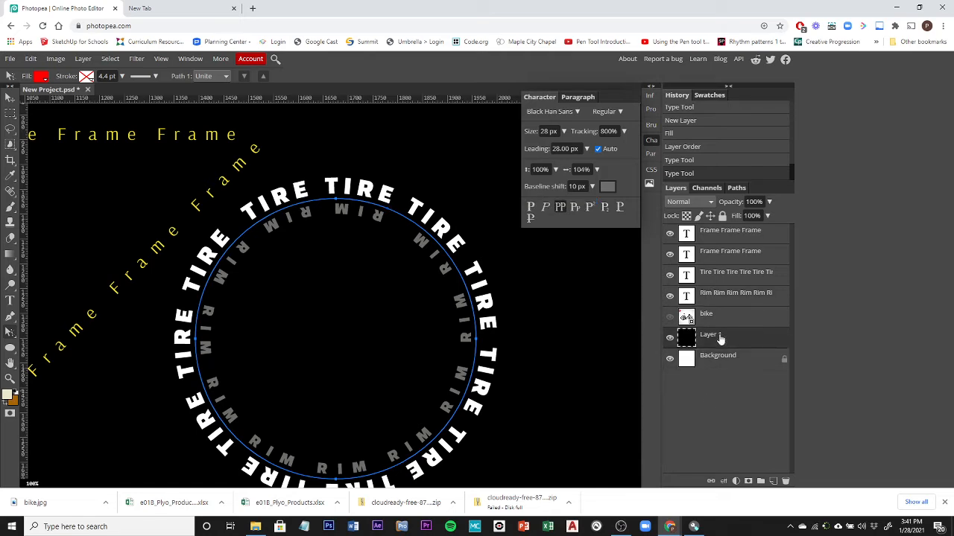
pyautogui.click(719, 316)
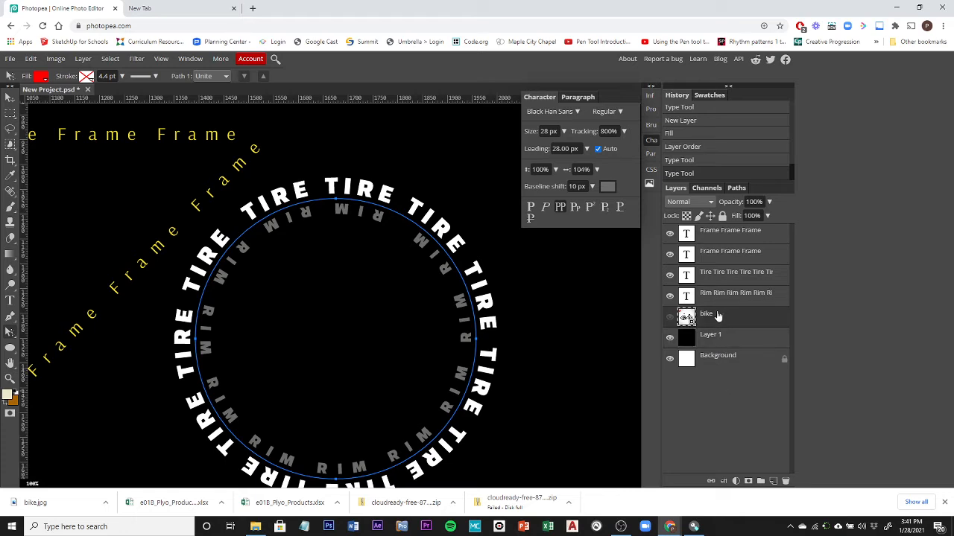
pyautogui.click(670, 318)
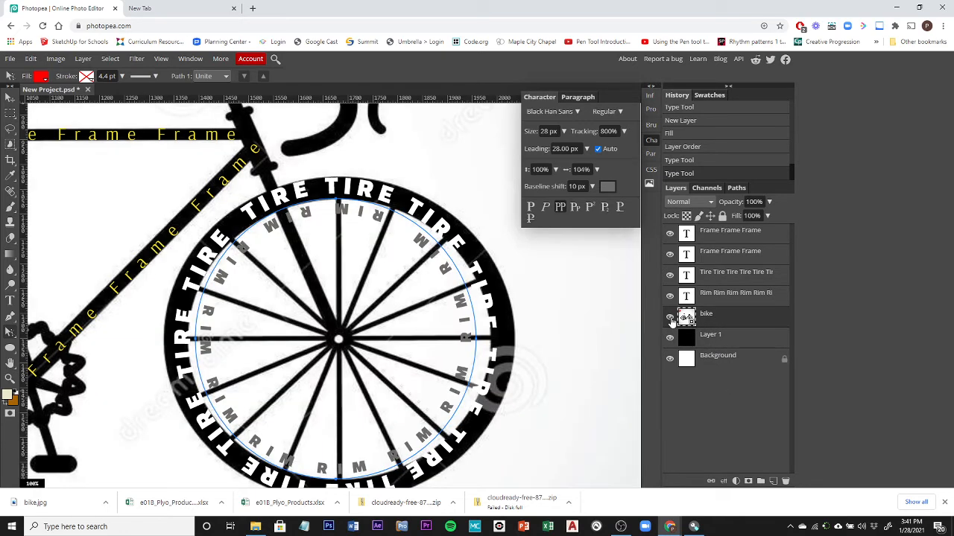
# Step: Check the saved "Front Tire" path, deselect it and return to the layer list
pyautogui.click(739, 188)
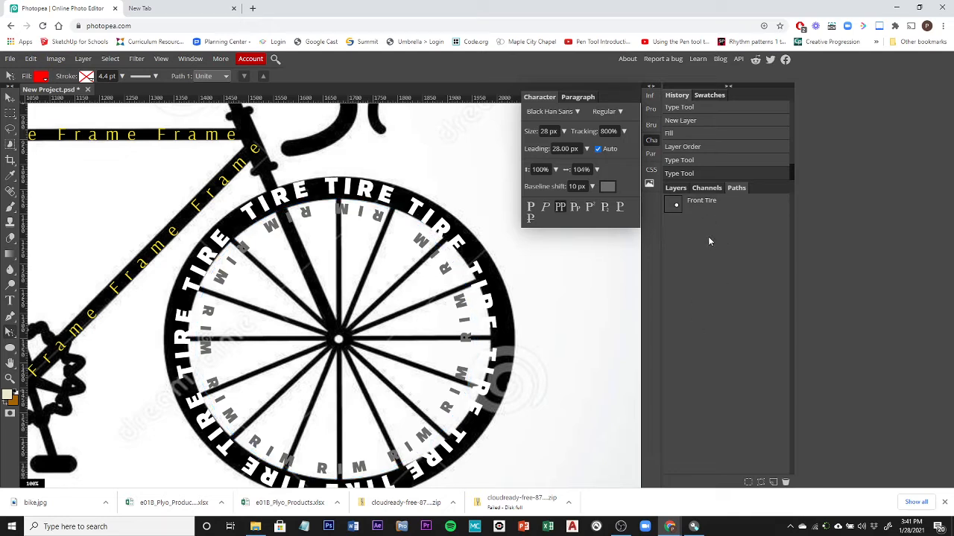
pyautogui.click(706, 207)
pyautogui.click(700, 293)
pyautogui.click(676, 187)
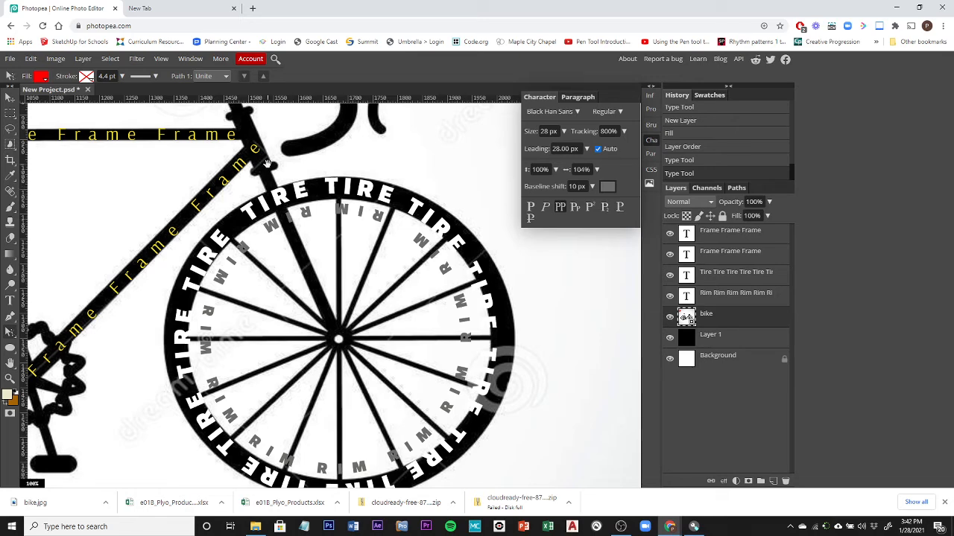
# Step: Start a Pen tool path in Path mode with a smooth anchor at the lower end of the handlebar drop
pyautogui.moveTo(267, 162); pyautogui.dragTo(339, 319)
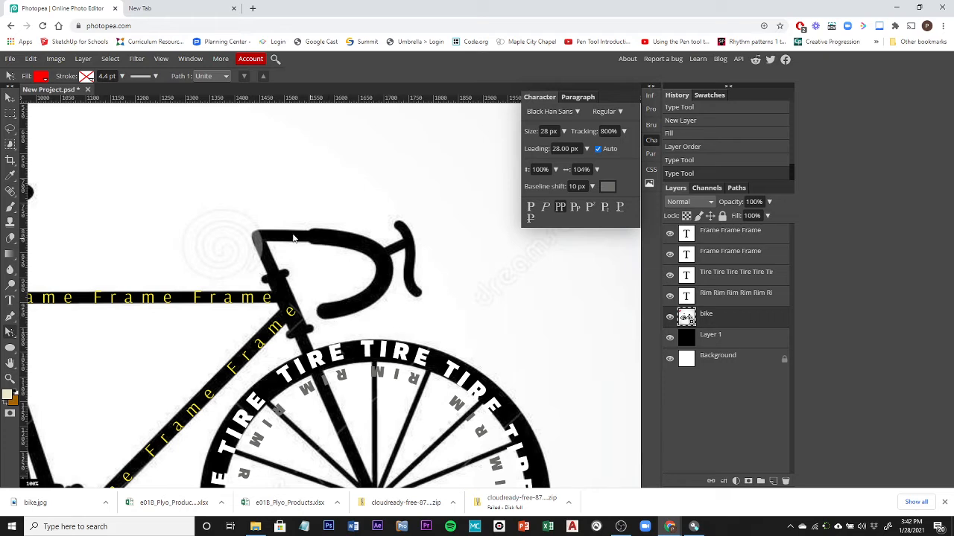
pyautogui.click(10, 319)
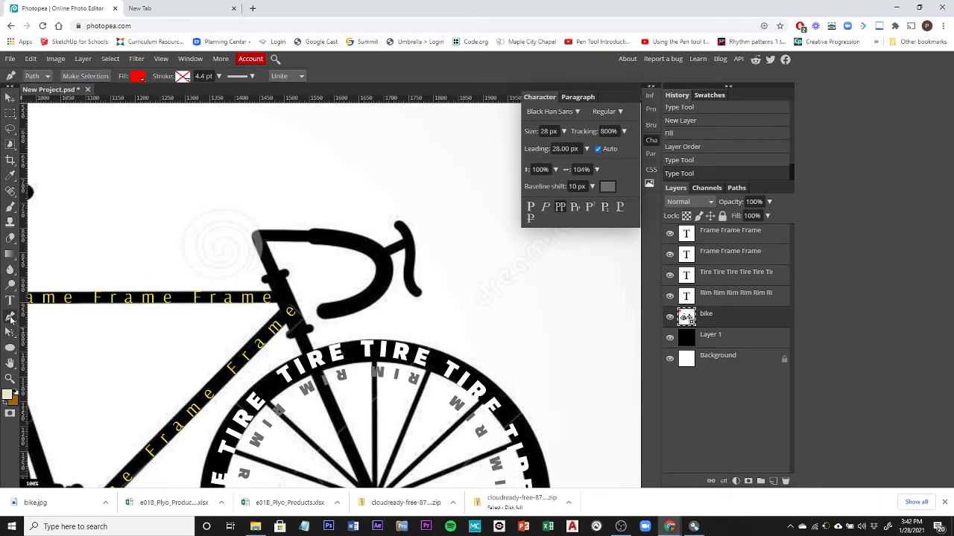
pyautogui.click(41, 78)
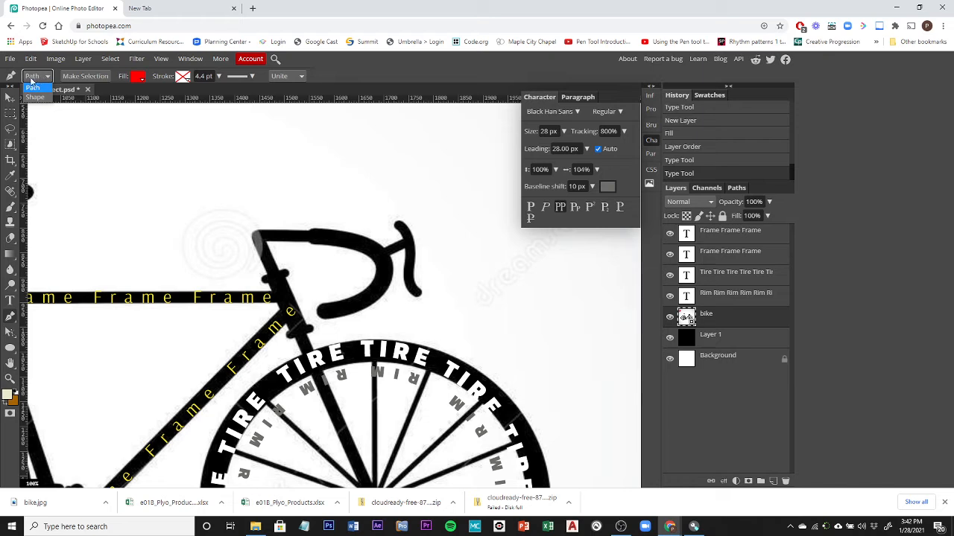
pyautogui.click(39, 78)
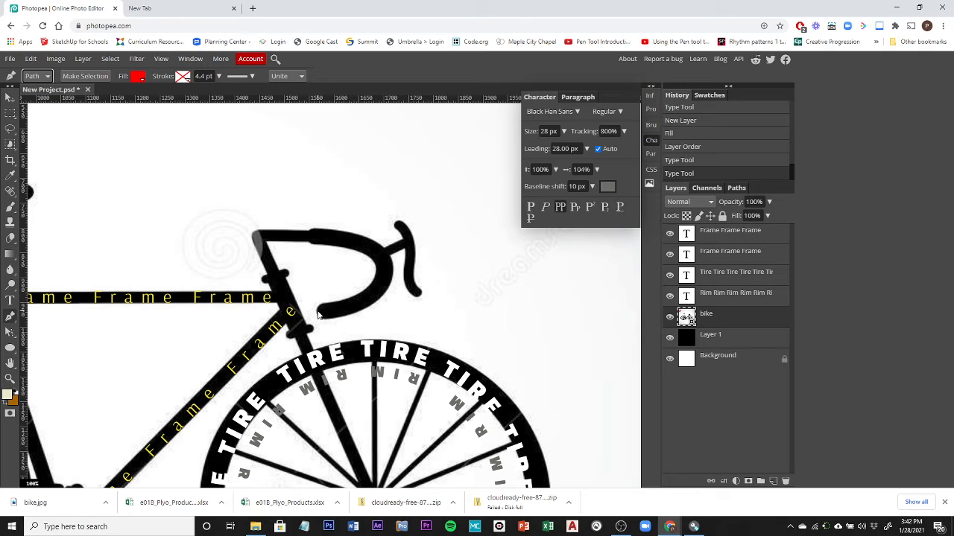
pyautogui.moveTo(318, 313); pyautogui.dragTo(341, 309)
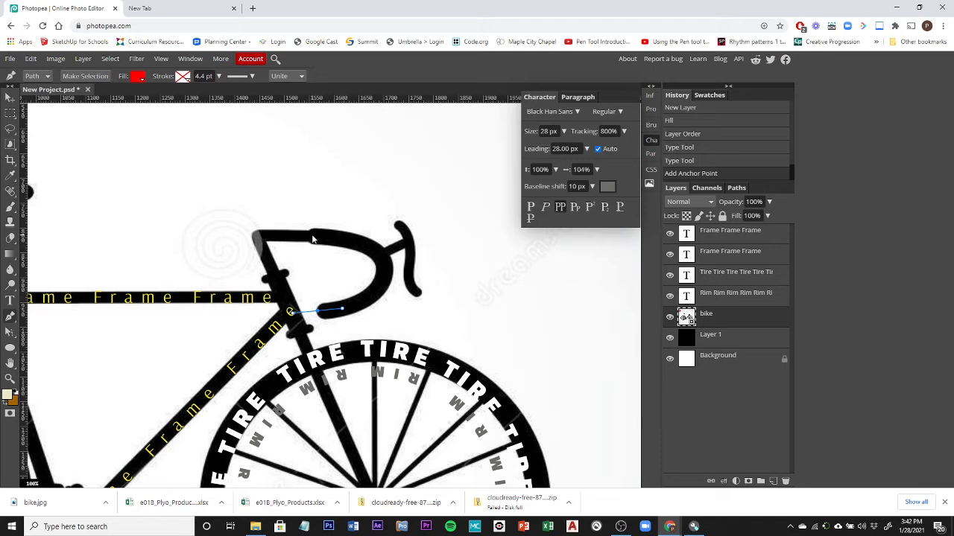
pyautogui.moveTo(312, 239); pyautogui.dragTo(165, 209)
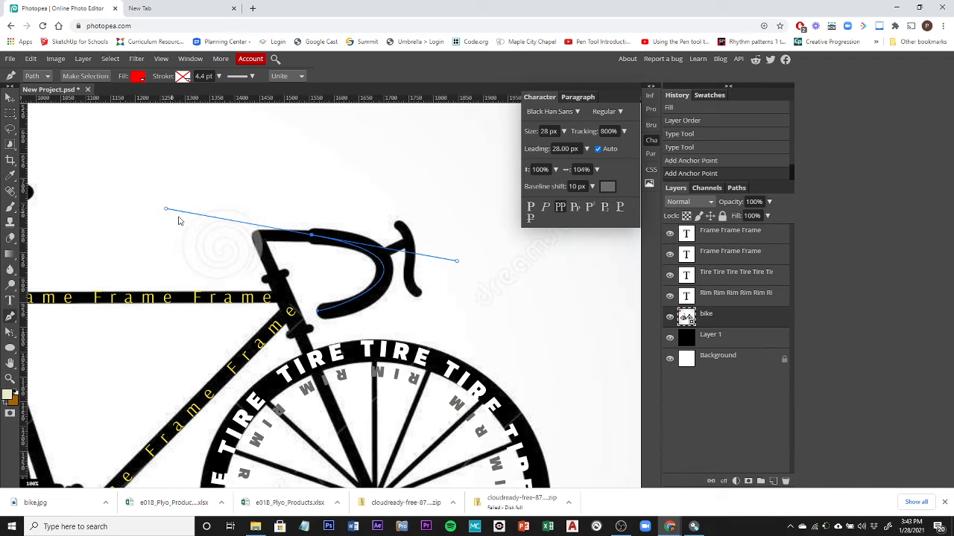
pyautogui.click(257, 238)
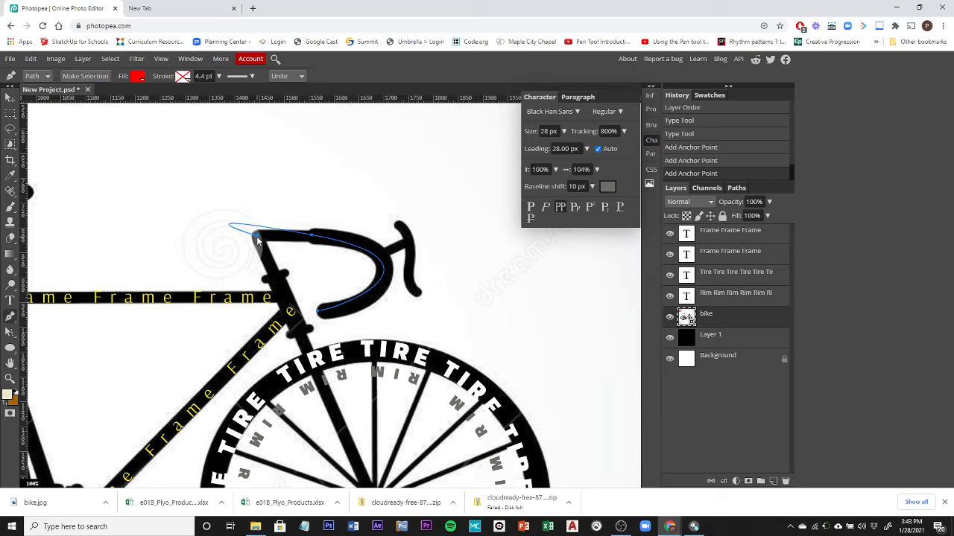
pyautogui.click(258, 239)
pyautogui.hotkey('ctrl', 'z')
pyautogui.hotkey('ctrl', 'z')
pyautogui.hotkey('ctrl', 'z')
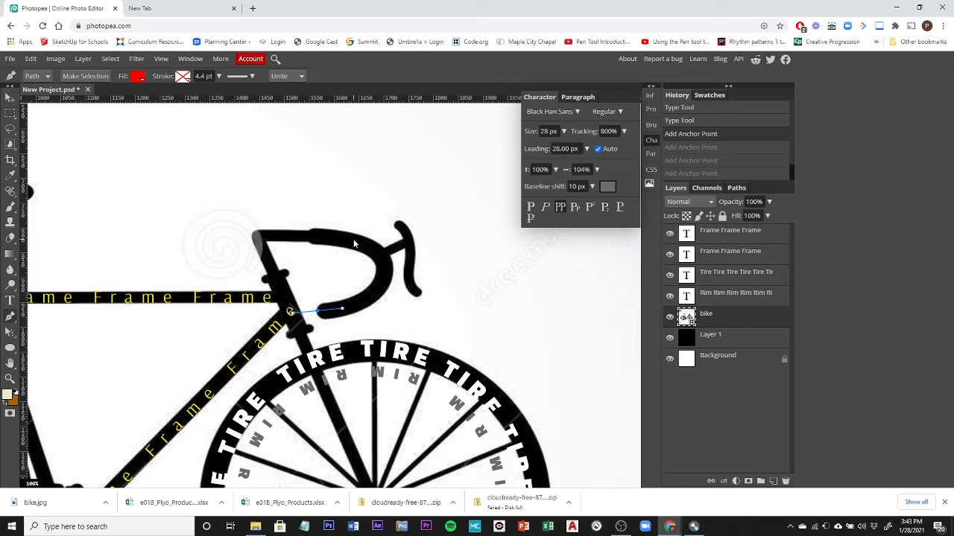
# Step: Extend the path with a curve around the handlebar drop, then straight segments along the stem and down to the headset
pyautogui.moveTo(326, 235); pyautogui.dragTo(210, 195)
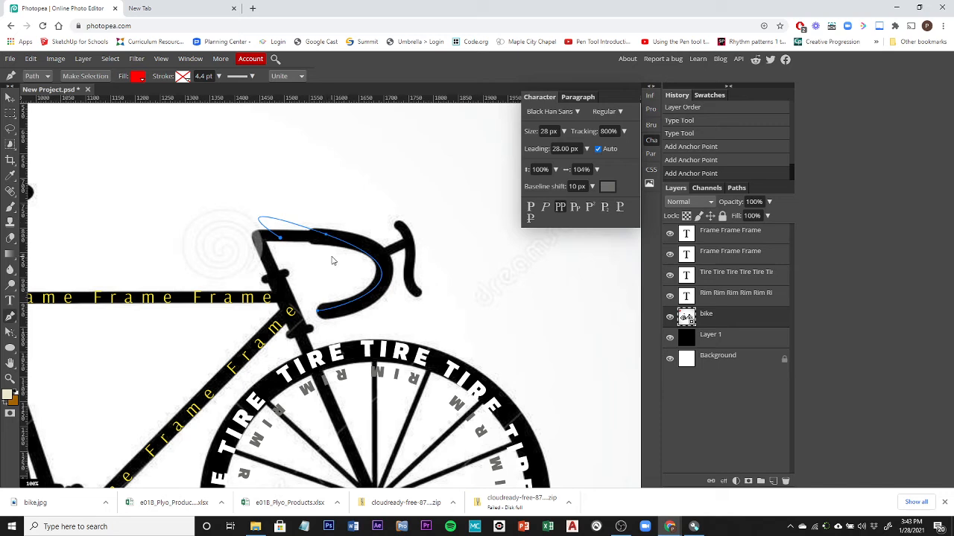
pyautogui.hotkey('ctrl', 'z')
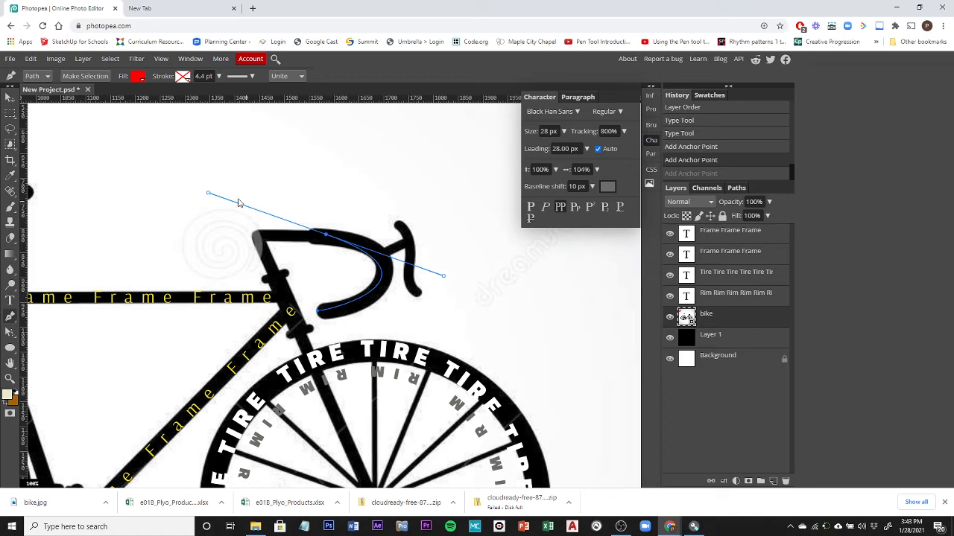
pyautogui.click(325, 237)
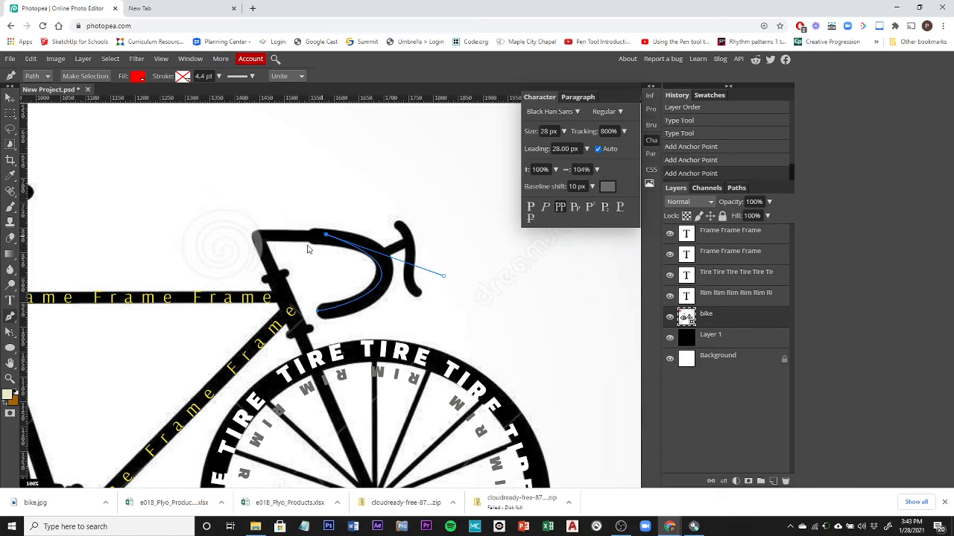
pyautogui.click(259, 237)
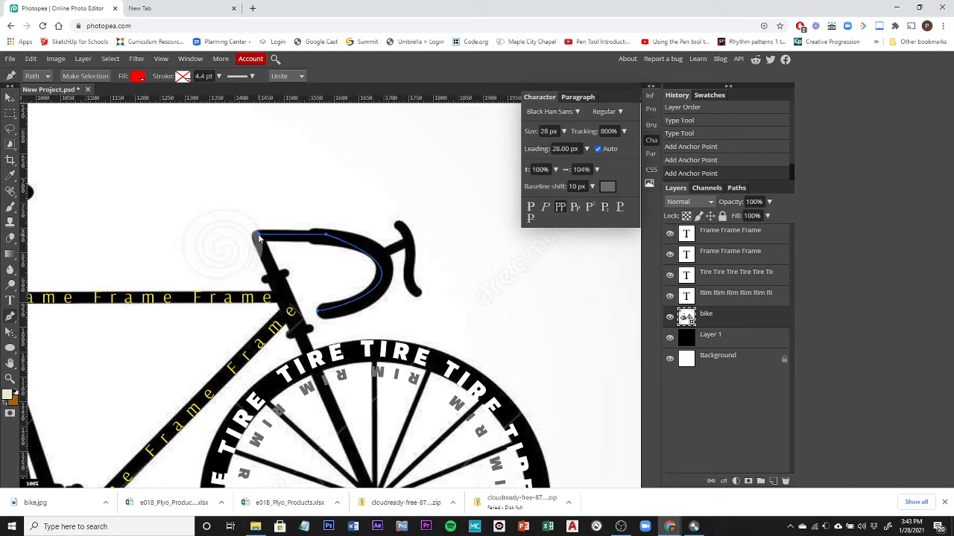
pyautogui.click(276, 273)
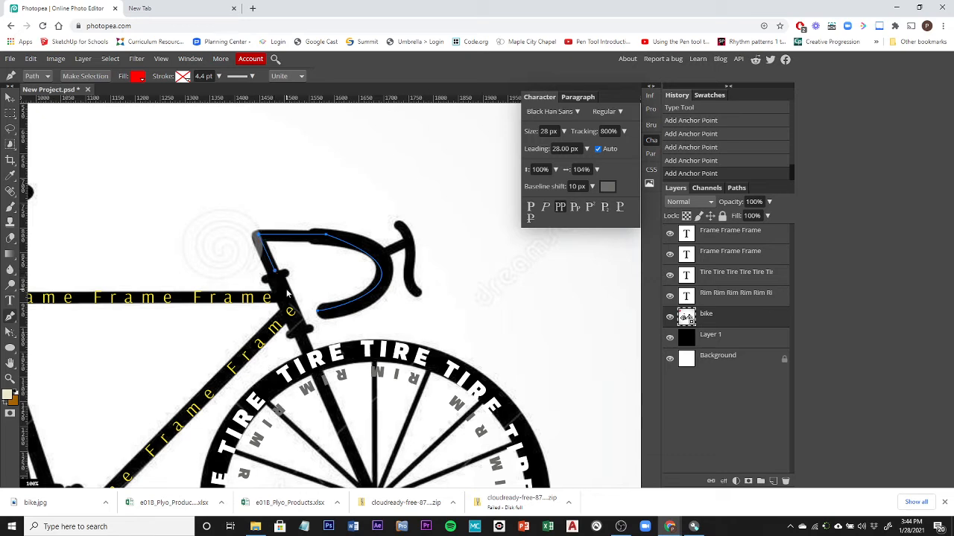
# Step: Refine the handlebar path with Direct Select, adjusting the upper anchor, its curve handle and the lower end to centre it on the bar
pyautogui.click(11, 333)
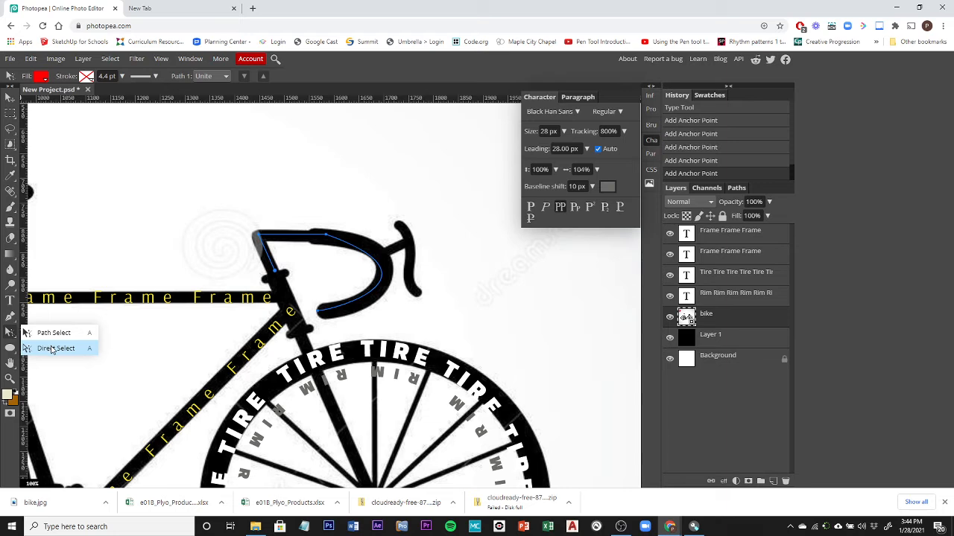
pyautogui.click(52, 349)
pyautogui.moveTo(326, 236); pyautogui.dragTo(310, 236)
pyautogui.moveTo(433, 275); pyautogui.dragTo(460, 261)
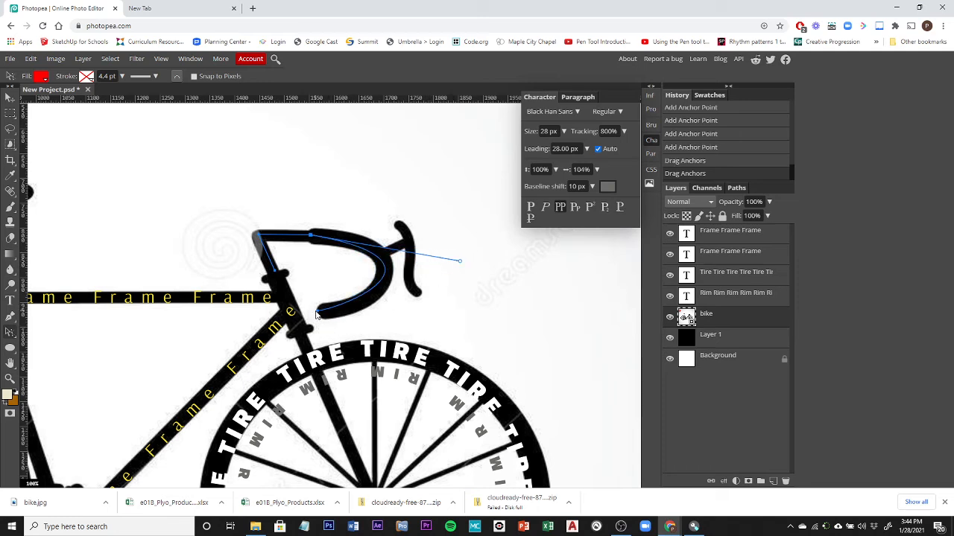
pyautogui.moveTo(318, 313)
pyautogui.mouseDown()
pyautogui.moveTo(357, 313)
pyautogui.moveTo(351, 325)
pyautogui.moveTo(320, 316)
pyautogui.mouseUp()
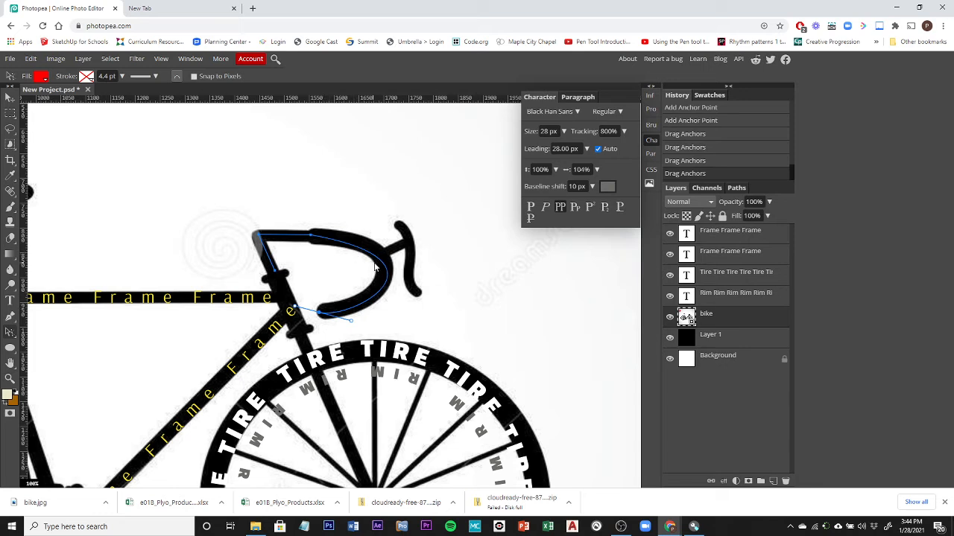
pyautogui.moveTo(312, 235); pyautogui.dragTo(454, 248)
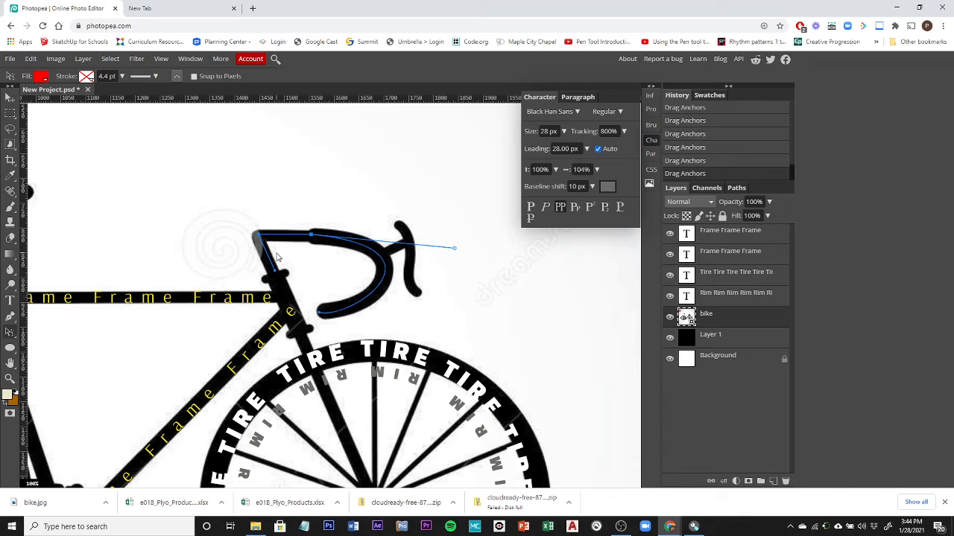
pyautogui.click(341, 184)
# Step: Rename the work path as "Handlebars" and return to the layer list
pyautogui.click(736, 188)
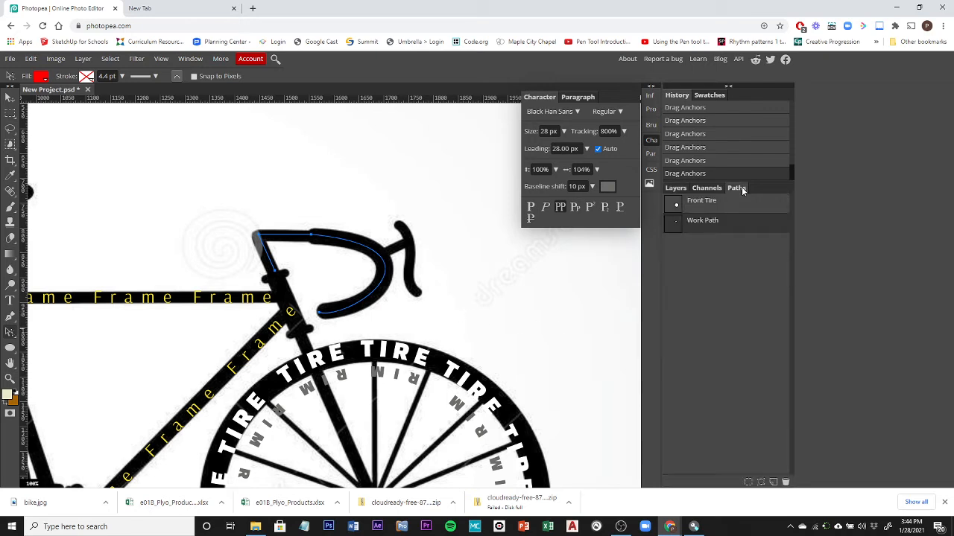
pyautogui.doubleClick(701, 222)
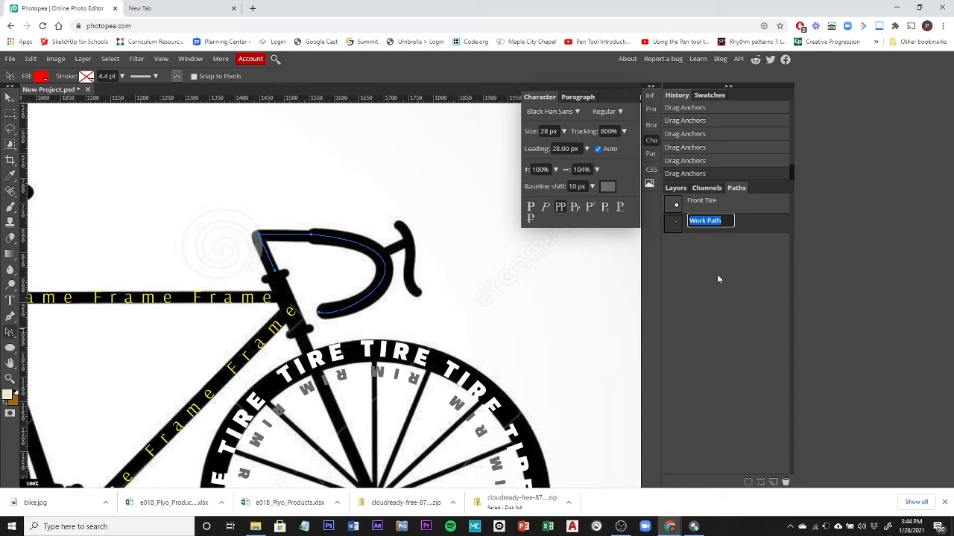
pyautogui.write('Handlebars')
pyautogui.press('Return')
pyautogui.click(678, 189)
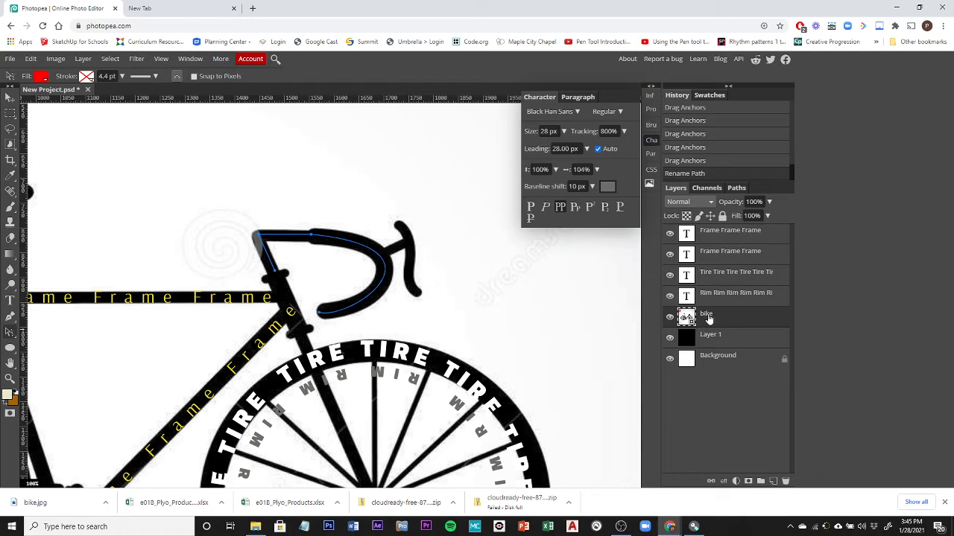
# Step: Add the text "handlebarshandlebars" along the handlebar path, starting from its headset end, and commit it
pyautogui.click(11, 301)
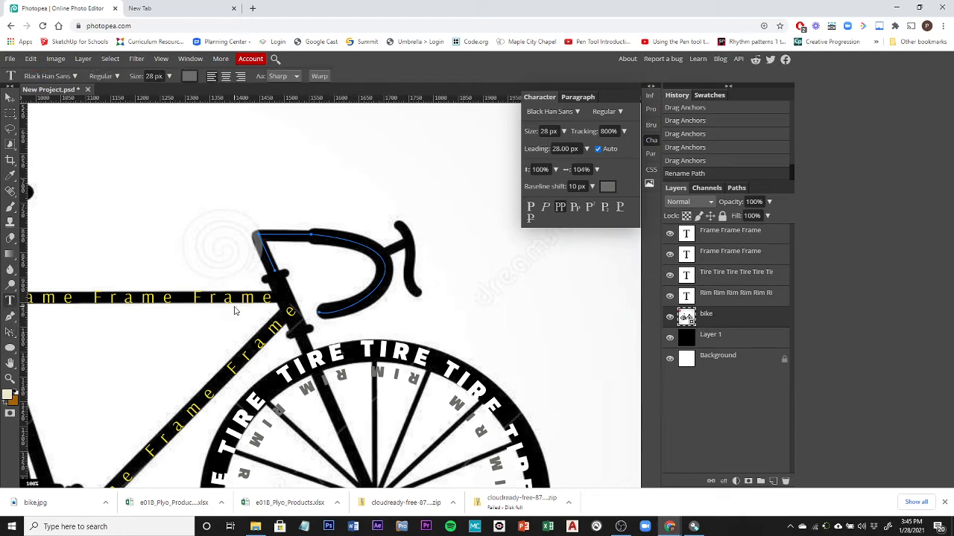
pyautogui.click(272, 266)
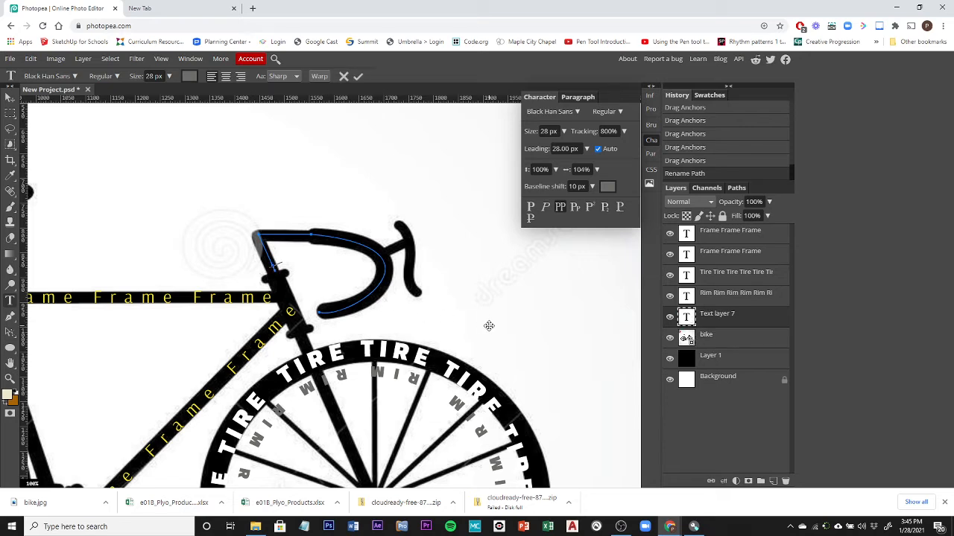
pyautogui.write('HANDLEBAR')
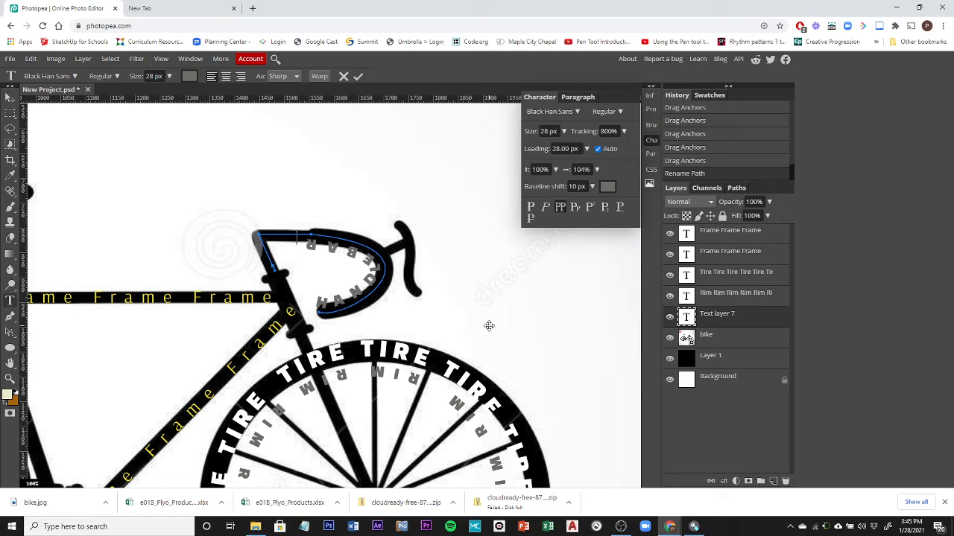
pyautogui.write('S HANDLEBARS')
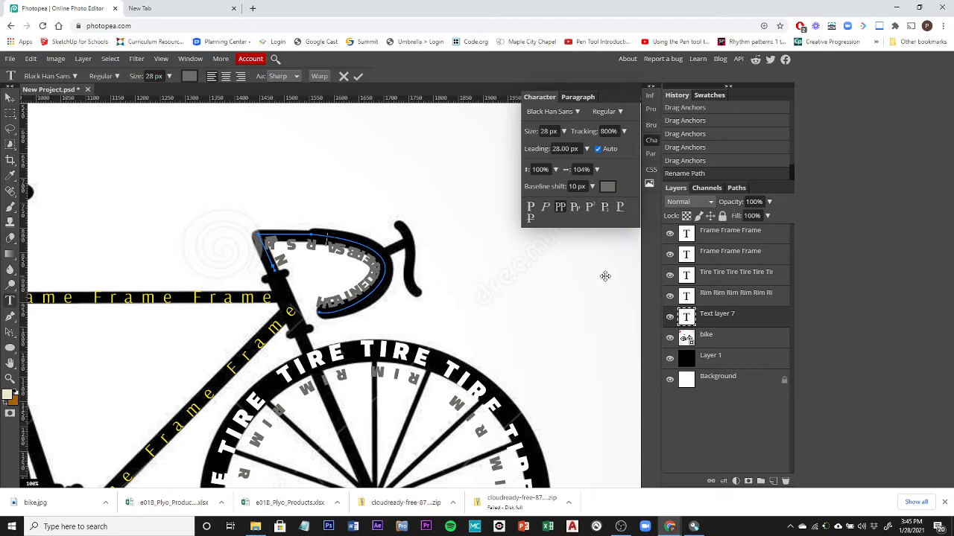
pyautogui.click(717, 321)
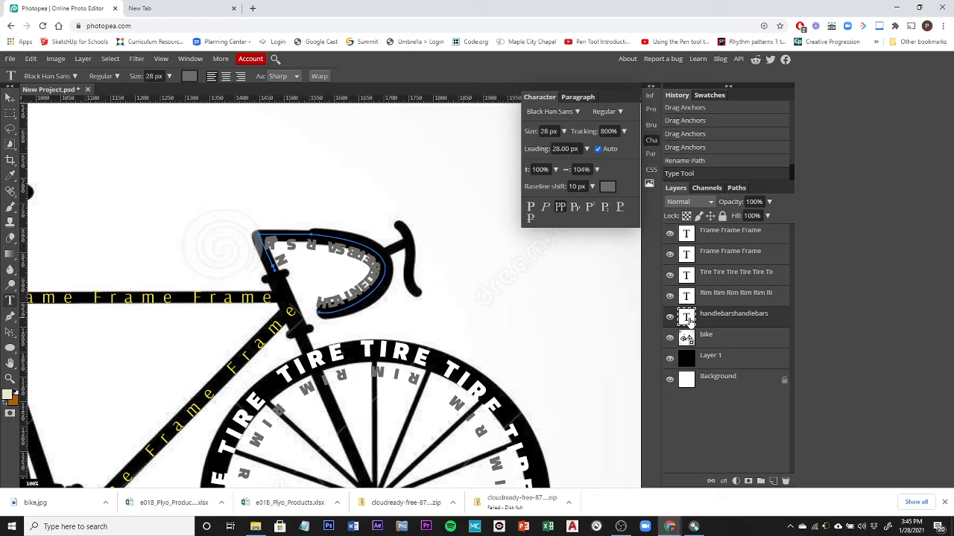
# Step: Reduce the size of the whole handlebar text to 8 px
pyautogui.doubleClick(686, 317)
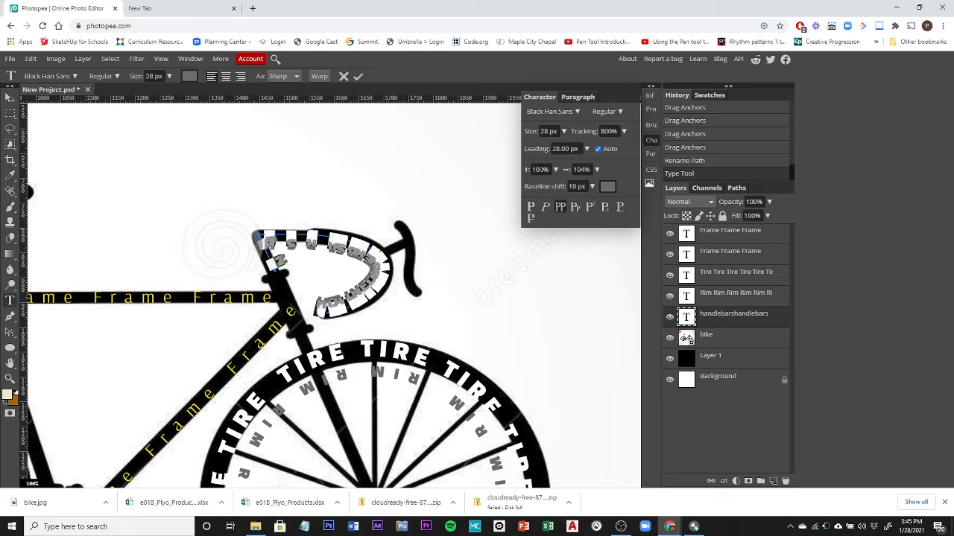
pyautogui.click(565, 131)
pyautogui.moveTo(550, 148)
pyautogui.mouseDown()
pyautogui.moveTo(534, 152)
pyautogui.moveTo(541, 150)
pyautogui.mouseUp()
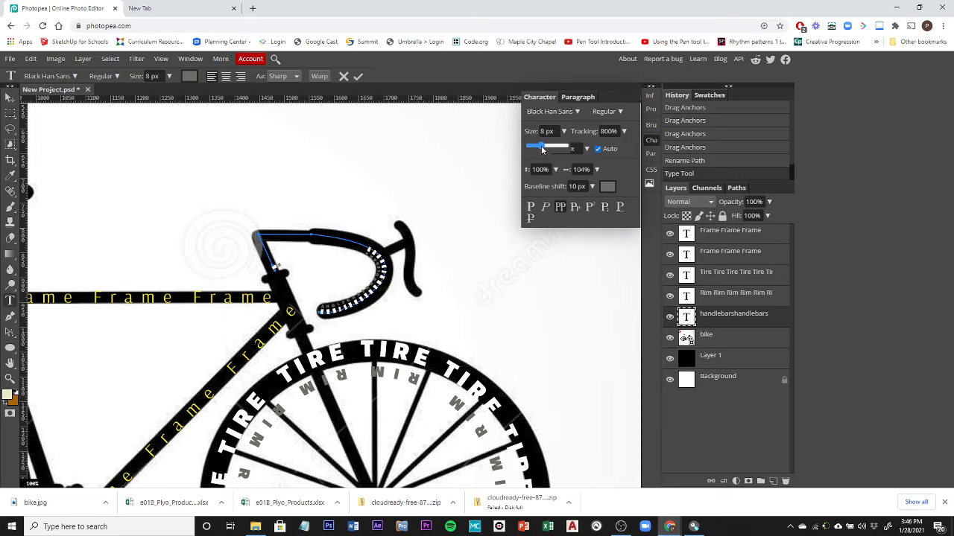
# Step: Use Path Select to flip the handlebar text to the outer side of the path so it starts at the headset end
pyautogui.click(11, 332)
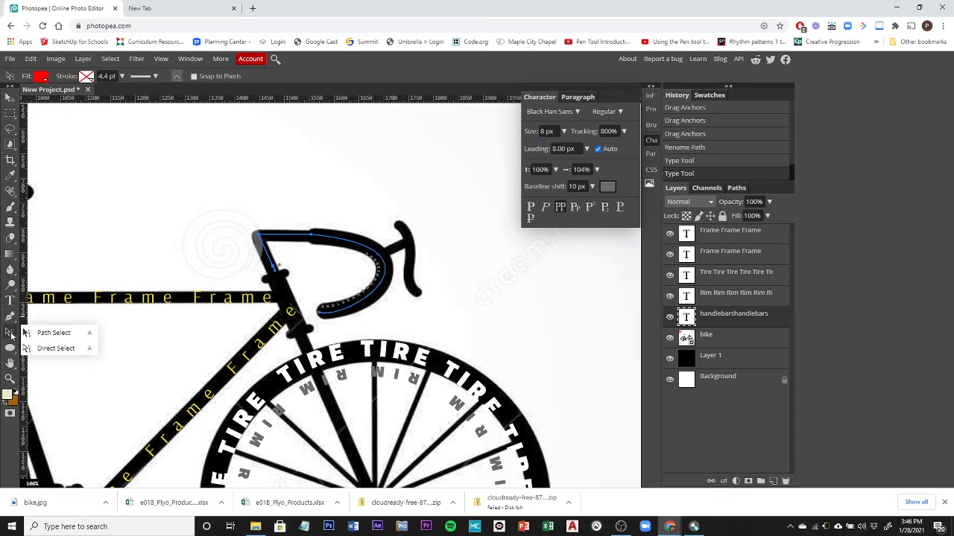
pyautogui.click(51, 333)
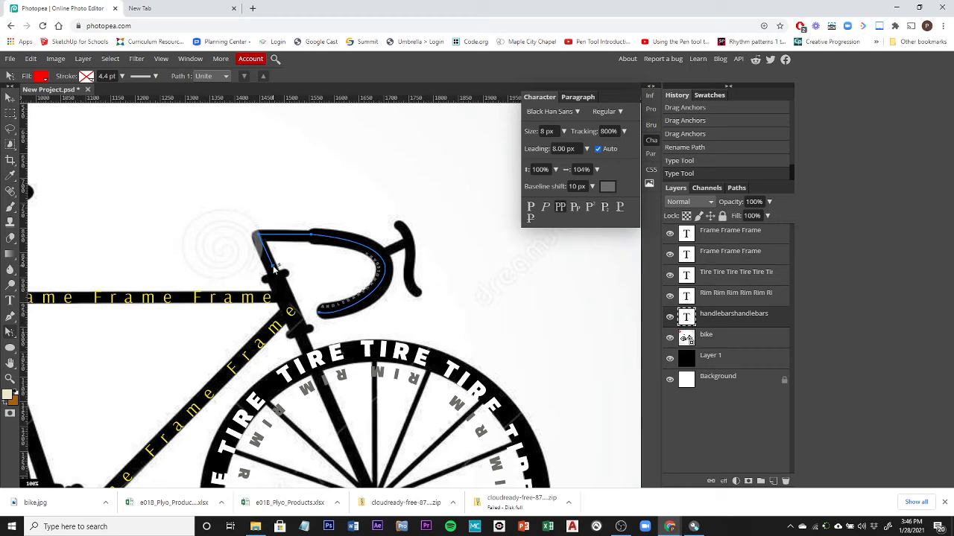
pyautogui.scroll(5, 272, 266)
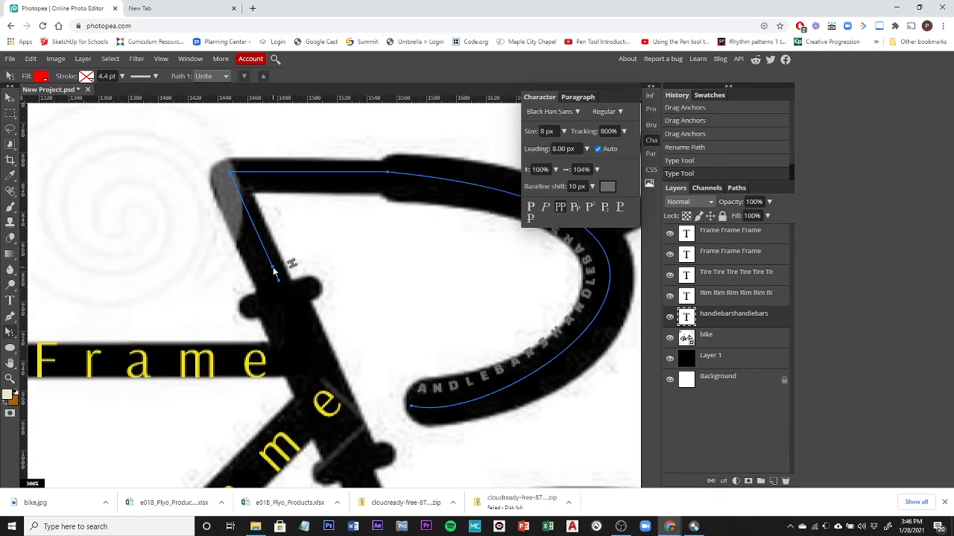
pyautogui.moveTo(275, 274); pyautogui.dragTo(275, 277)
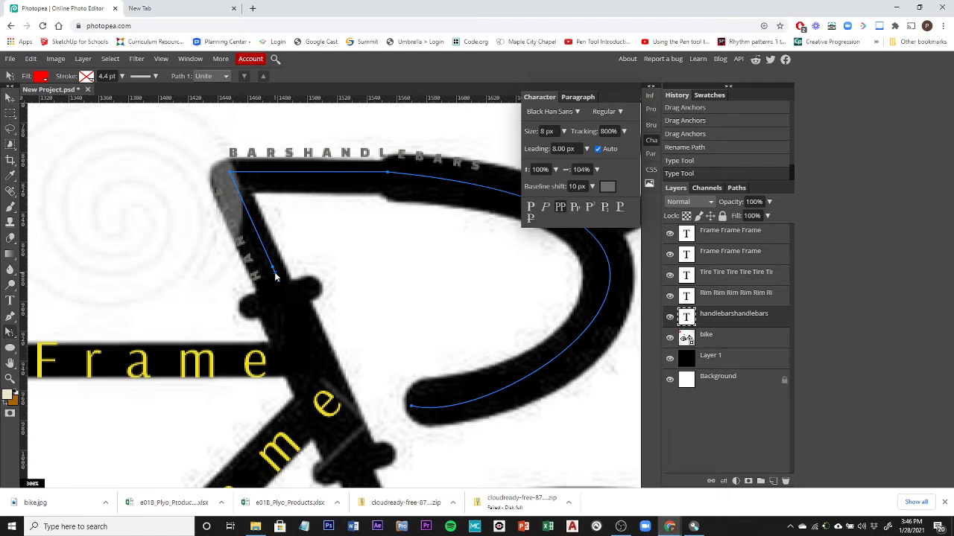
pyautogui.moveTo(275, 277); pyautogui.dragTo(275, 277)
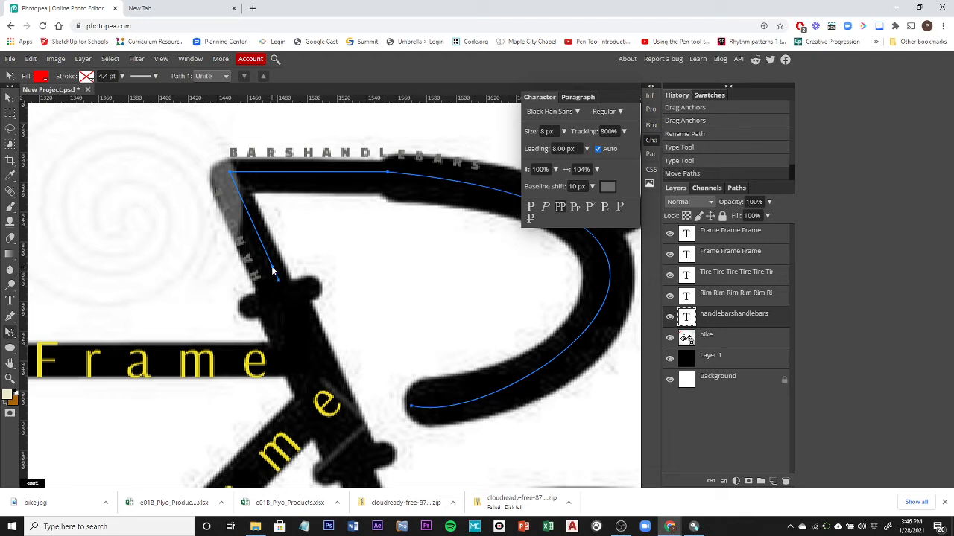
pyautogui.moveTo(273, 271); pyautogui.dragTo(274, 286)
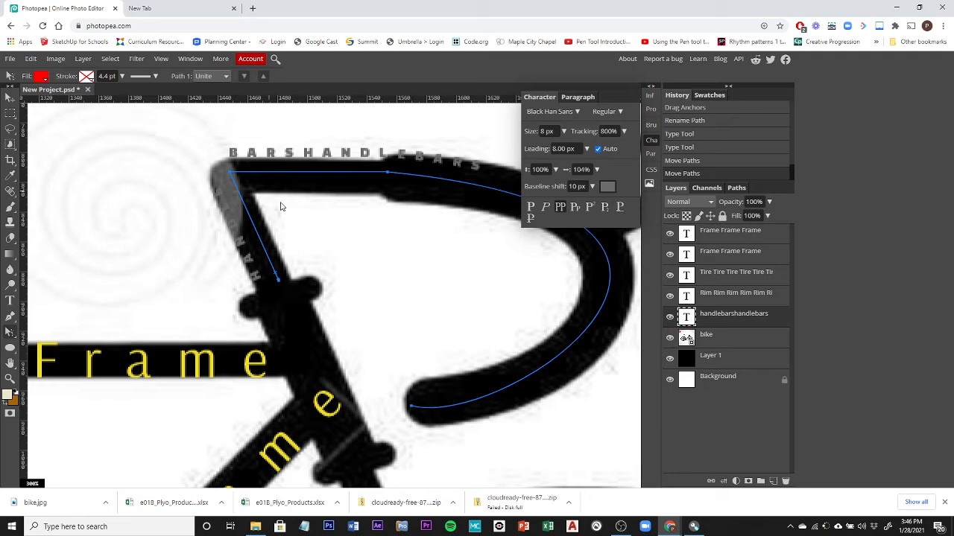
pyautogui.click(277, 278)
pyautogui.moveTo(276, 270)
pyautogui.mouseDown()
pyautogui.moveTo(260, 233)
pyautogui.moveTo(272, 280)
pyautogui.mouseUp()
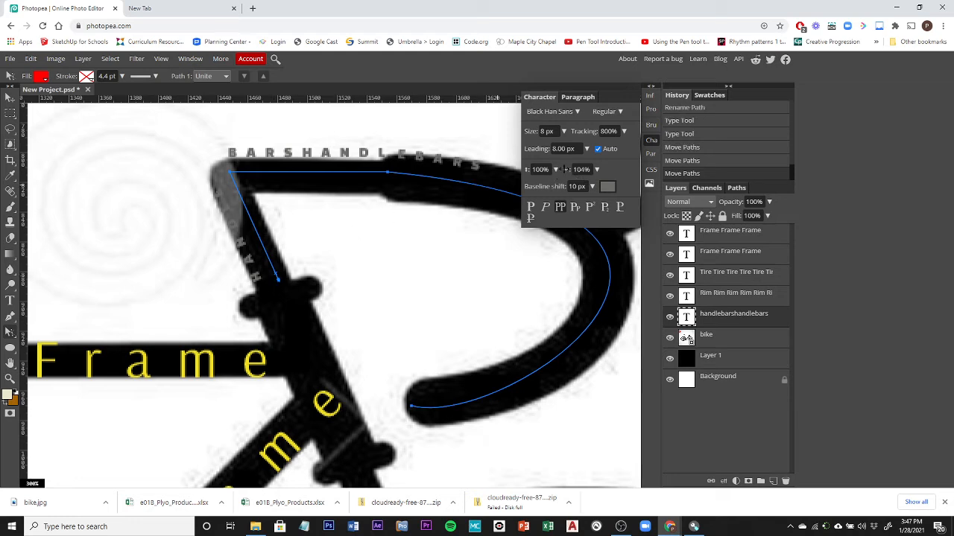
# Step: Set the handlebar text to 22 px size, 466% tracking and -8 px baseline shift, then hide the character settings
pyautogui.click(593, 187)
pyautogui.moveTo(593, 202); pyautogui.dragTo(569, 203)
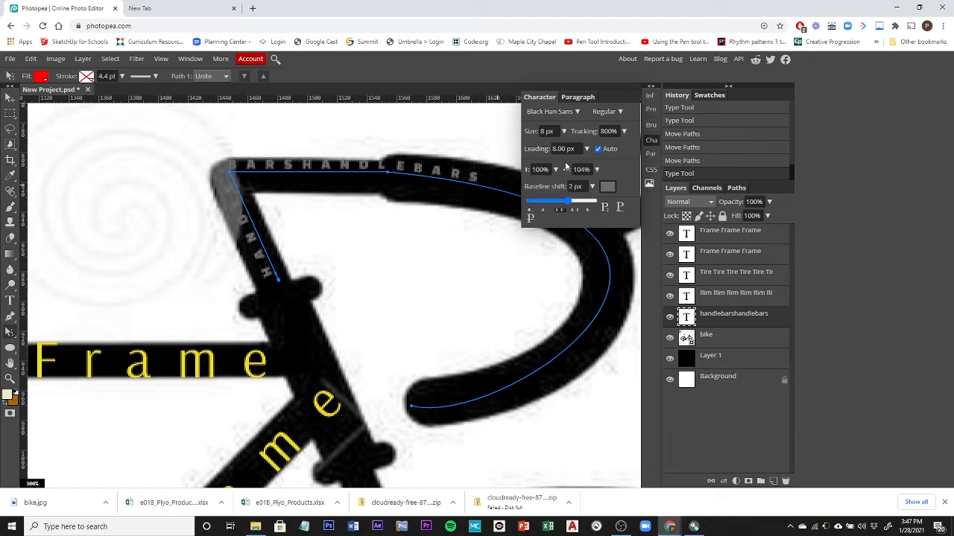
pyautogui.moveTo(623, 134); pyautogui.dragTo(549, 150)
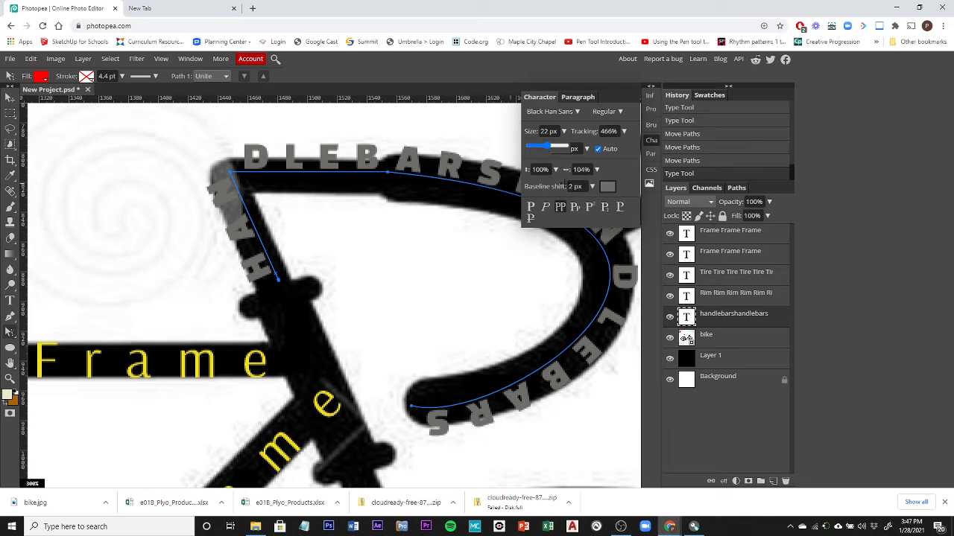
pyautogui.moveTo(592, 186)
pyautogui.moveTo(568, 206); pyautogui.dragTo(539, 207)
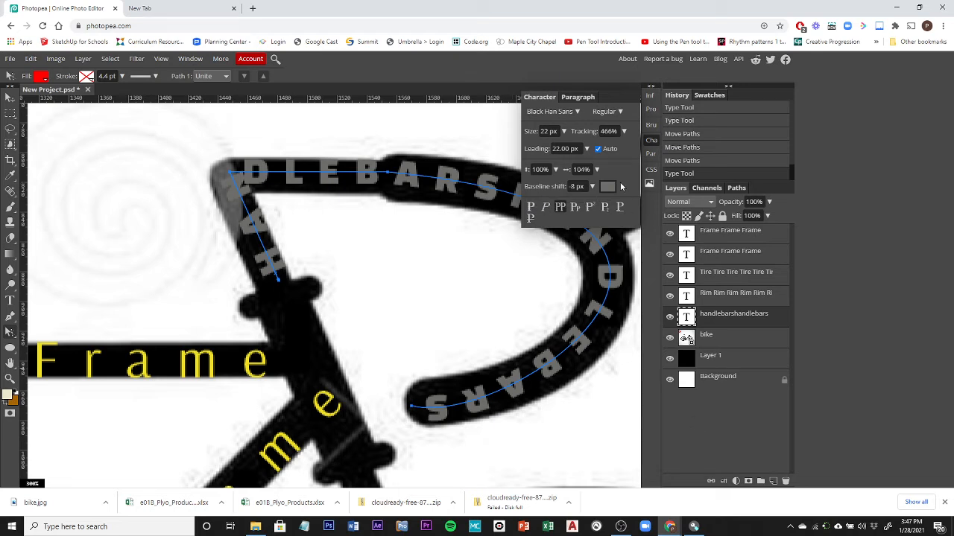
pyautogui.click(651, 140)
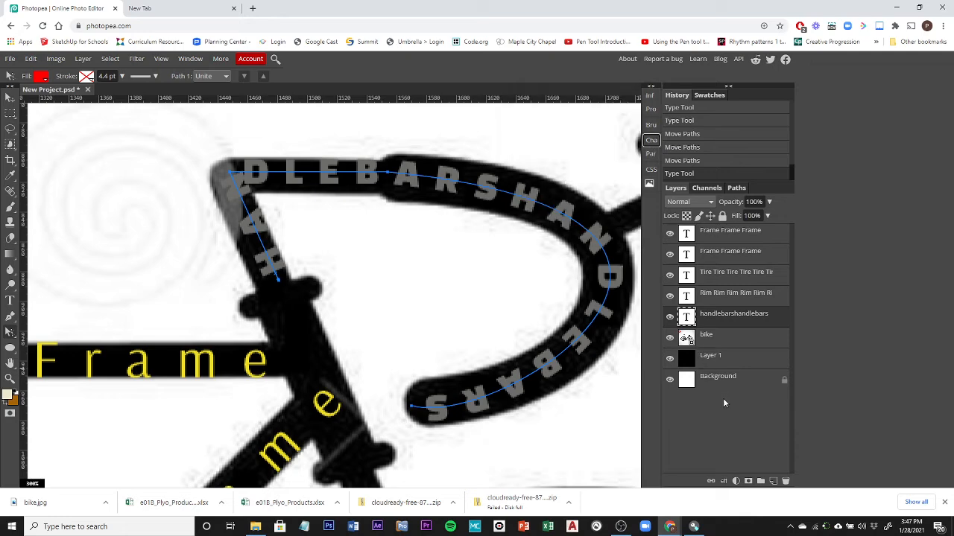
# Step: Draw a Pen tool curve along the brake lever with smooth anchors at its upper and lower tips, and show the path list
pyautogui.scroll(-3, 386, 264)
pyautogui.scroll(4, 386, 263)
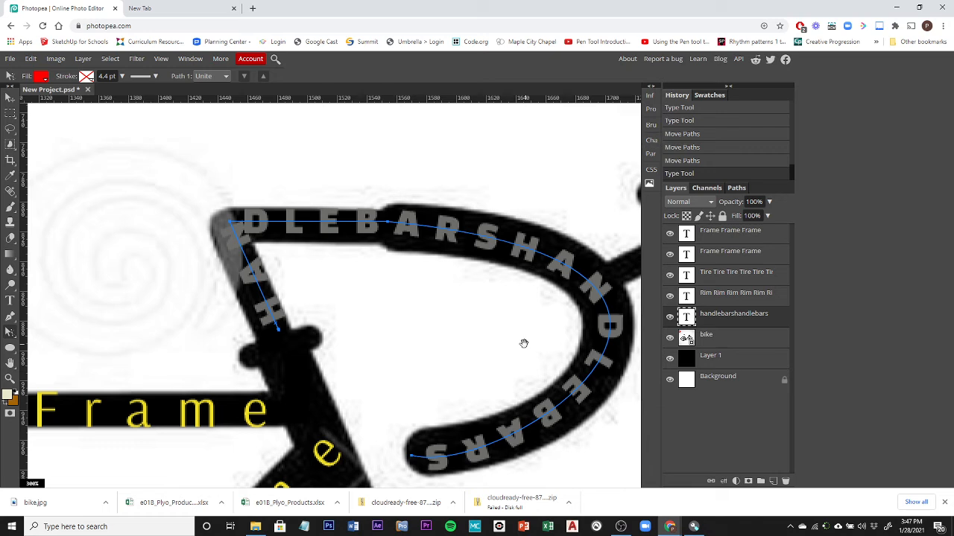
pyautogui.moveTo(524, 341); pyautogui.dragTo(245, 342)
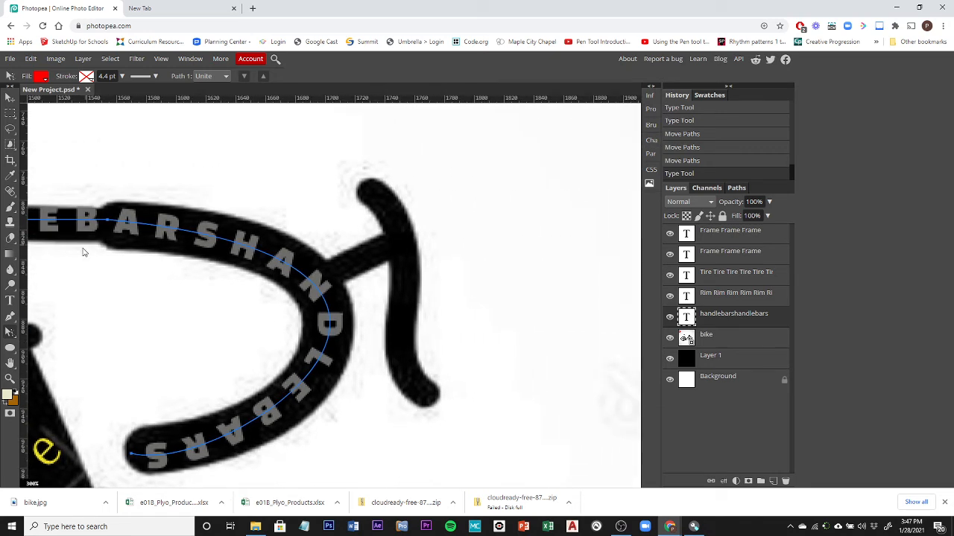
pyautogui.click(13, 319)
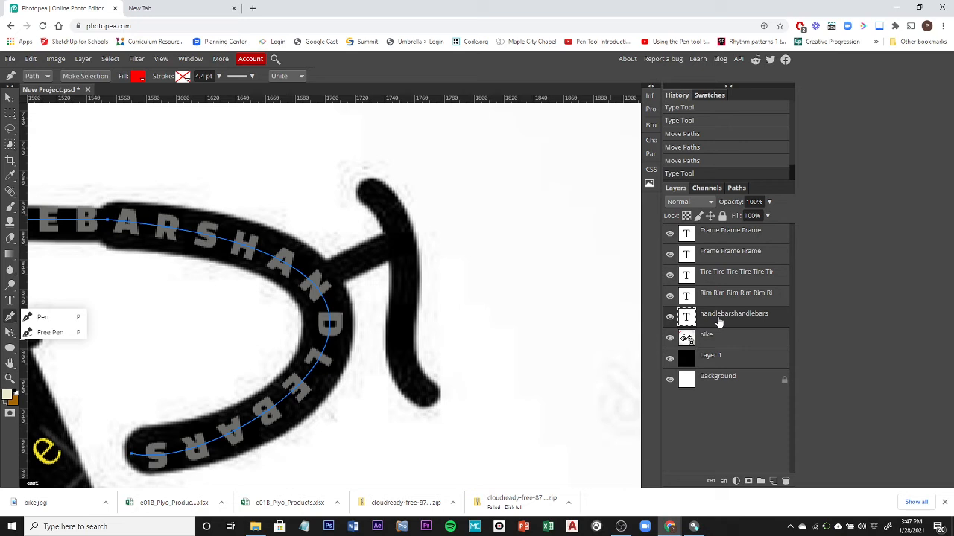
pyautogui.click(360, 185)
pyautogui.moveTo(361, 189); pyautogui.dragTo(387, 214)
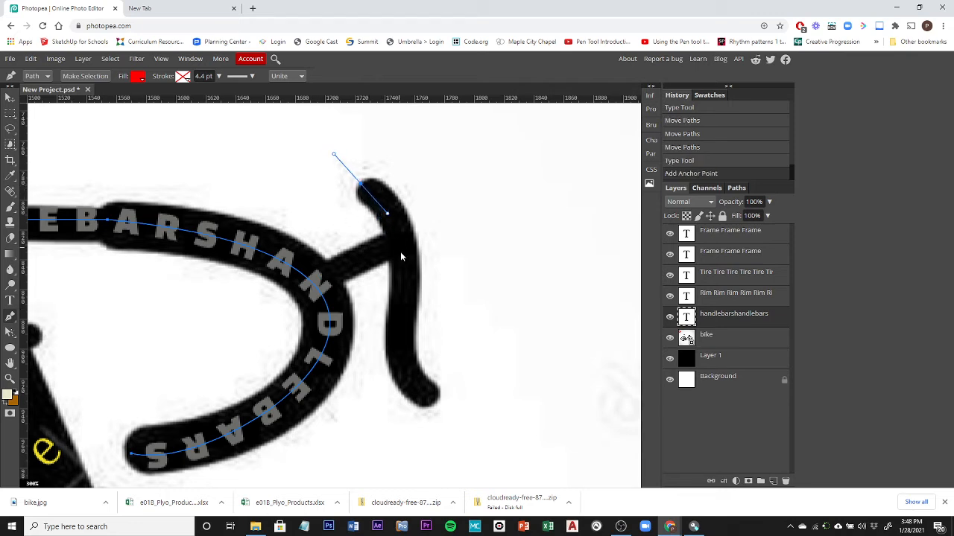
pyautogui.moveTo(426, 395); pyautogui.dragTo(493, 449)
pyautogui.click(736, 188)
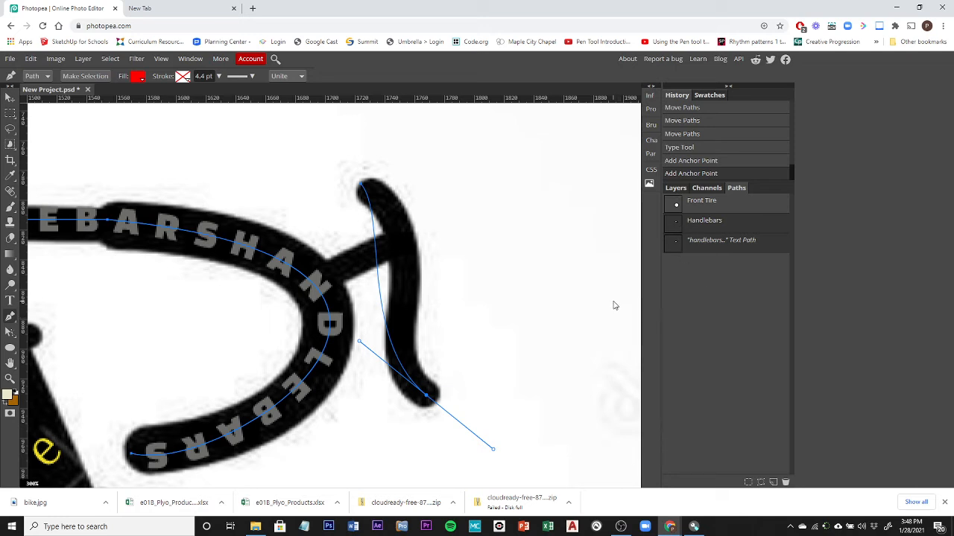
# Step: Undo both anchors of the brake lever curve, select Layer 1, and deselect all paths
pyautogui.hotkey('ctrl', 'z')
pyautogui.hotkey('ctrl', 'z')
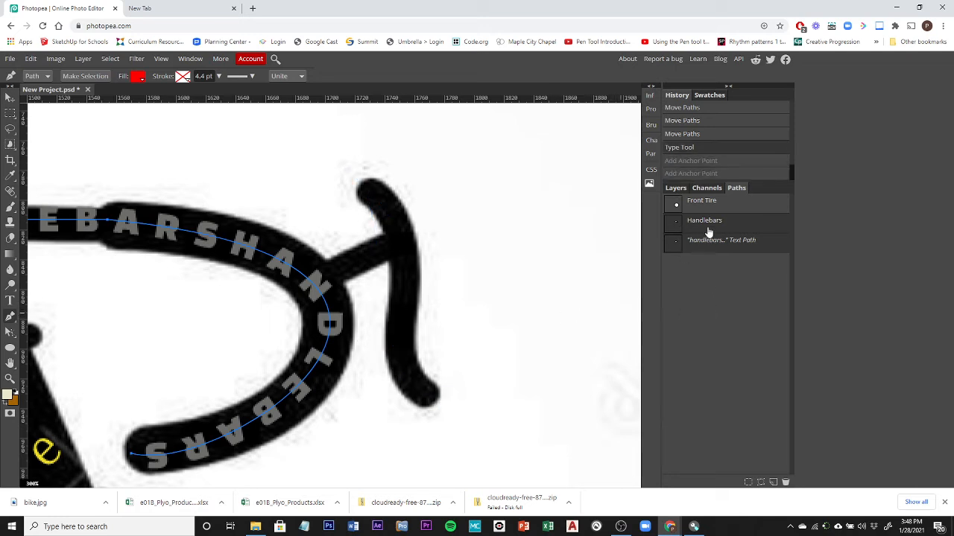
pyautogui.click(675, 188)
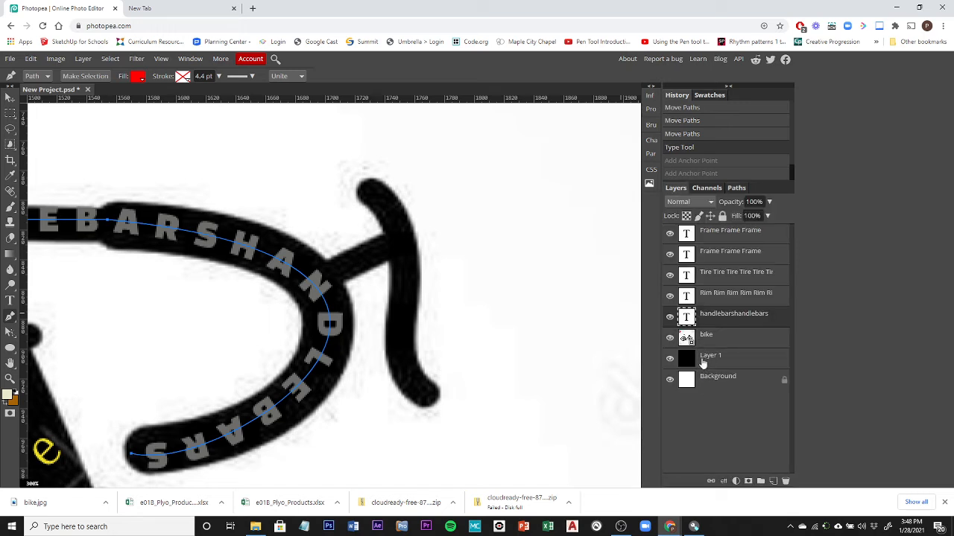
pyautogui.click(710, 360)
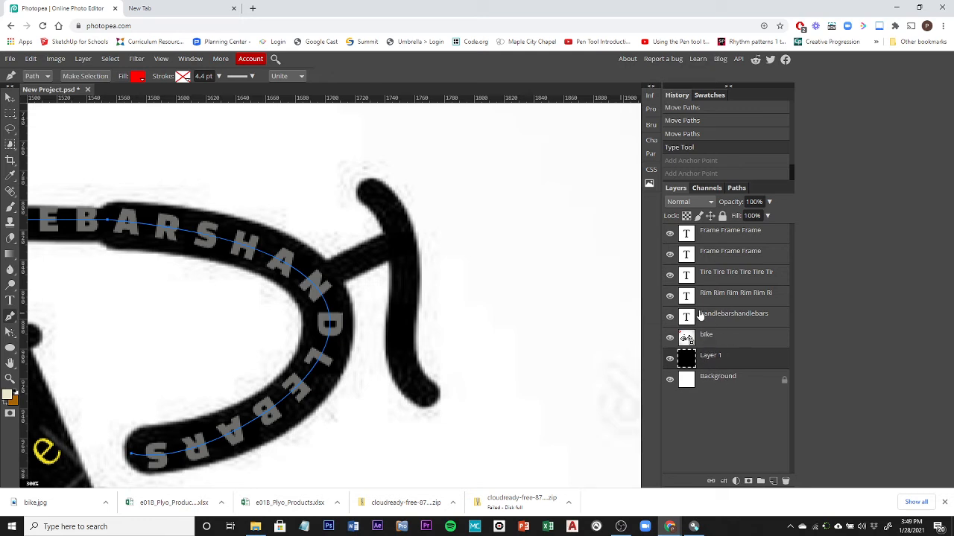
pyautogui.click(736, 187)
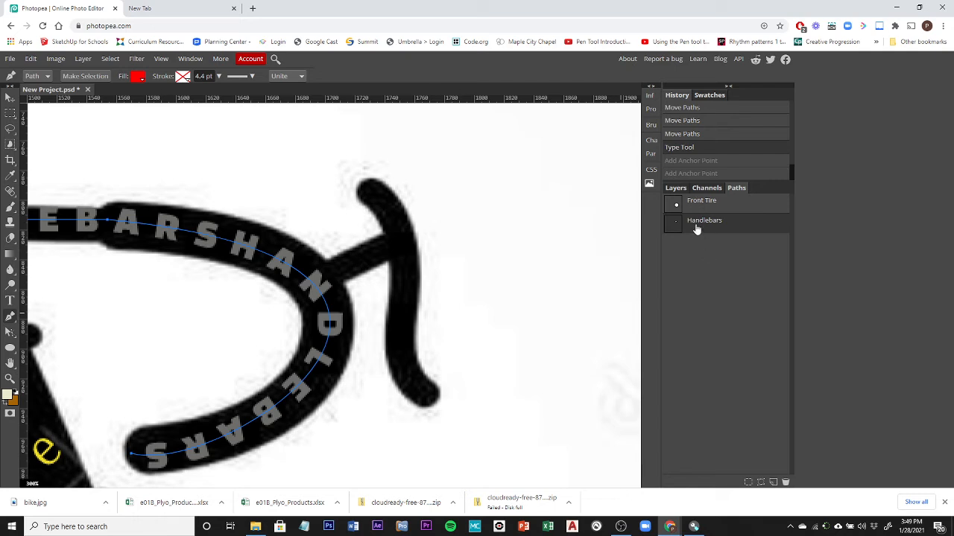
pyautogui.click(698, 273)
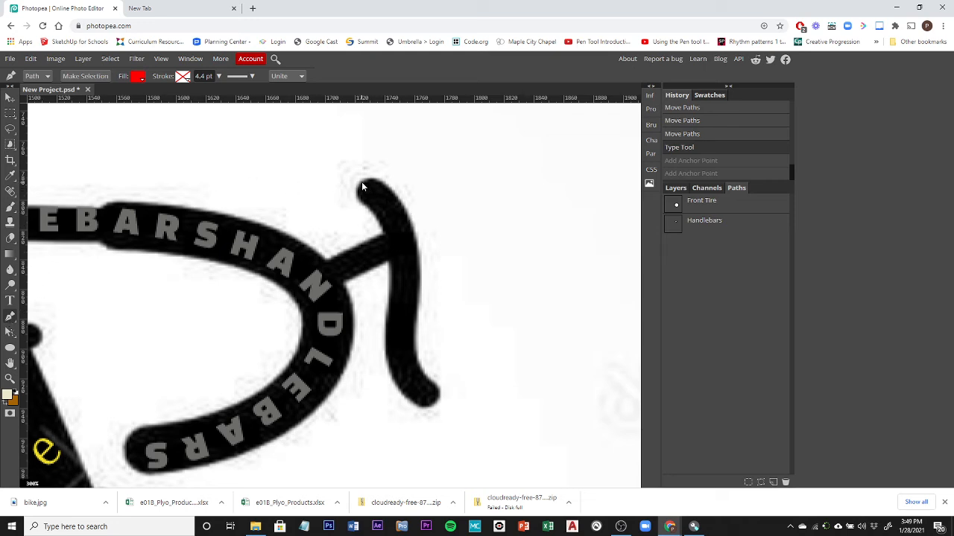
# Step: Draw a Pen tool curve between the brake lever's upper and lower tips, and adjust its anchors and handles to follow the lever's centre
pyautogui.moveTo(362, 183); pyautogui.dragTo(407, 212)
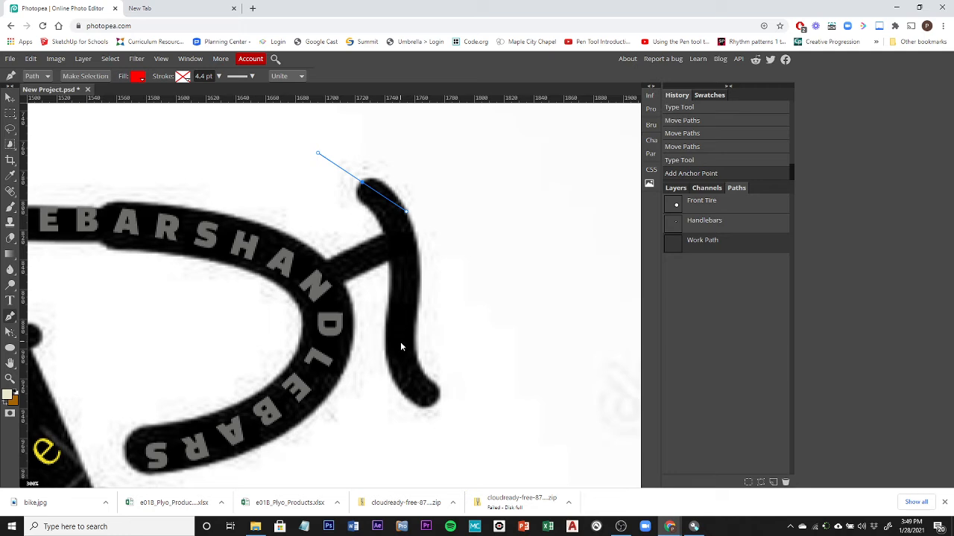
pyautogui.moveTo(428, 395); pyautogui.dragTo(517, 454)
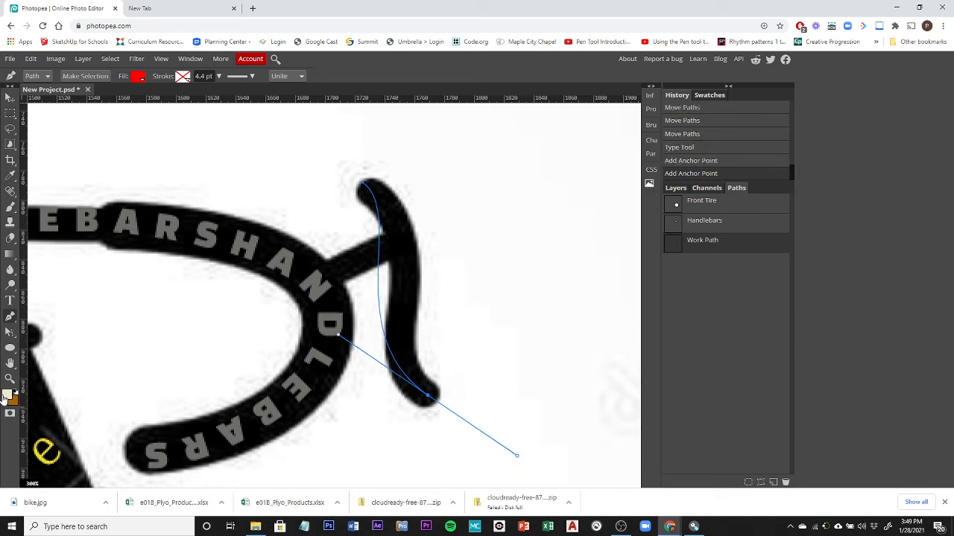
pyautogui.click(10, 333)
pyautogui.click(43, 348)
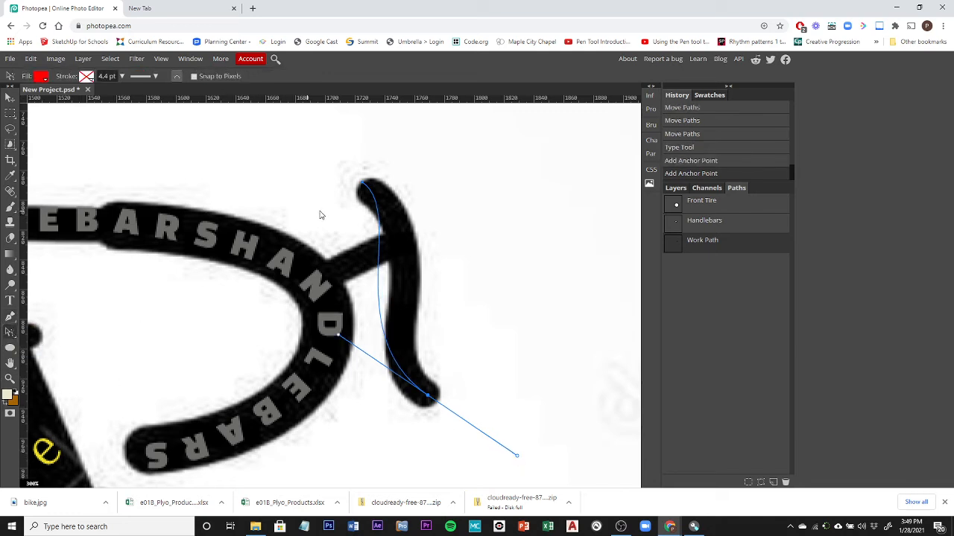
pyautogui.click(363, 185)
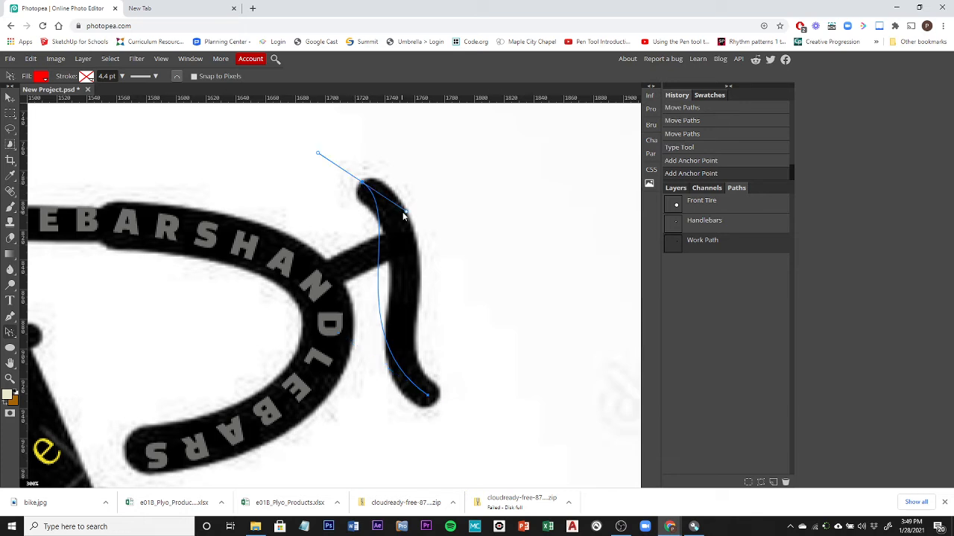
pyautogui.moveTo(407, 214); pyautogui.dragTo(464, 259)
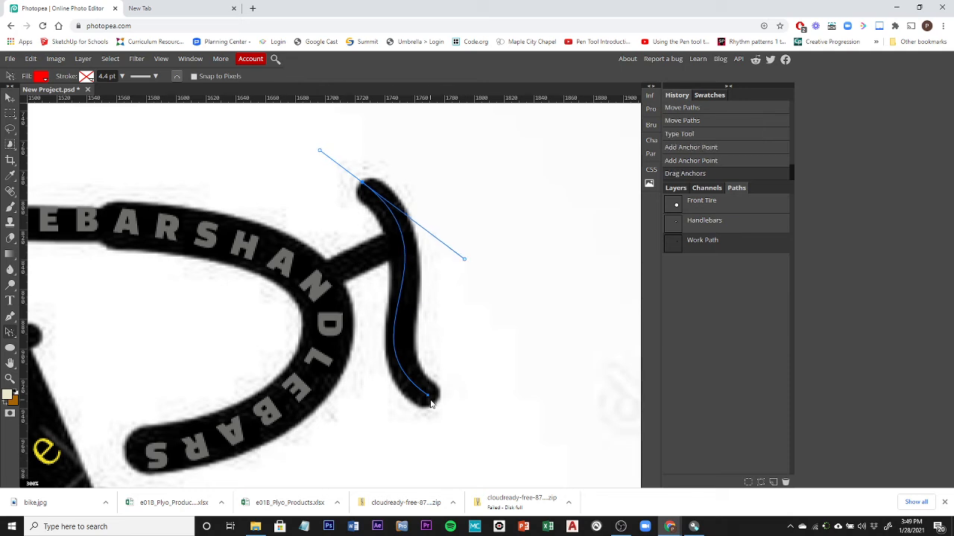
pyautogui.click(428, 395)
pyautogui.moveTo(340, 337); pyautogui.dragTo(342, 337)
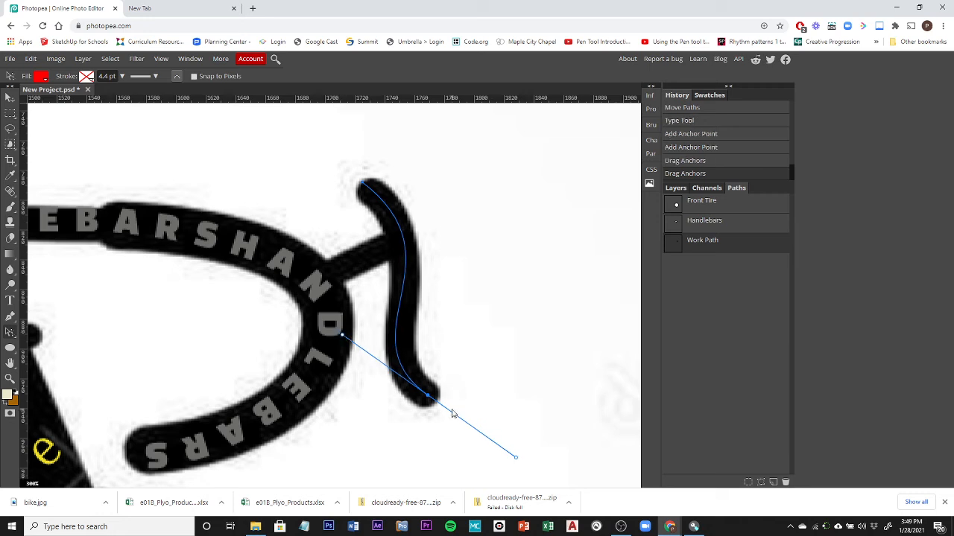
pyautogui.moveTo(428, 396); pyautogui.dragTo(431, 399)
pyautogui.moveTo(434, 405); pyautogui.dragTo(436, 406)
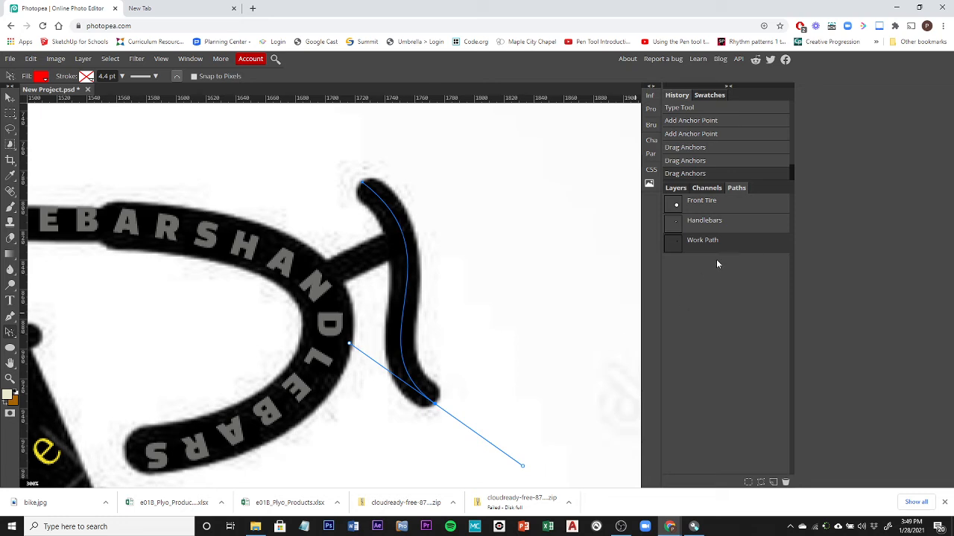
# Step: Rename the brake lever's work path as Brakes and make it the active path
pyautogui.doubleClick(702, 240)
pyautogui.write('Br')
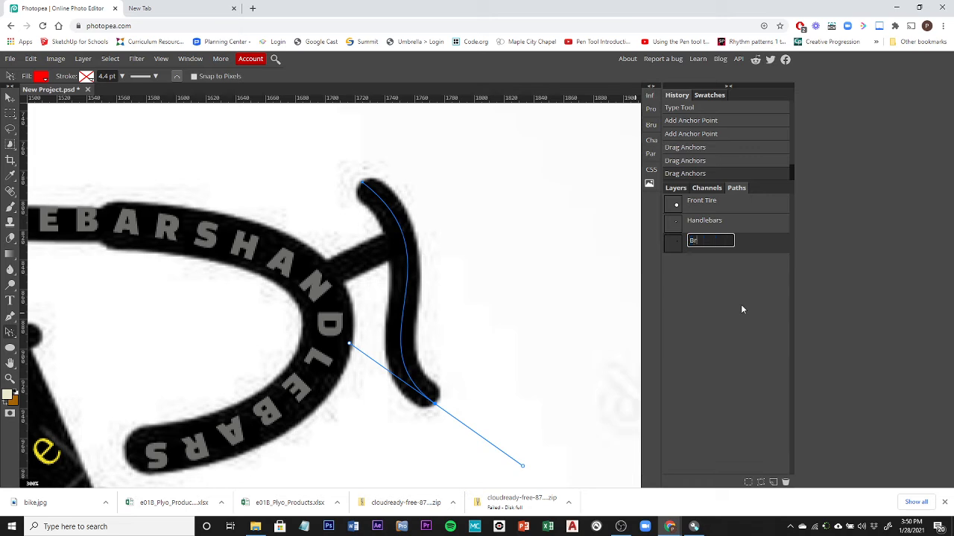
pyautogui.write('akes')
pyautogui.press('Return')
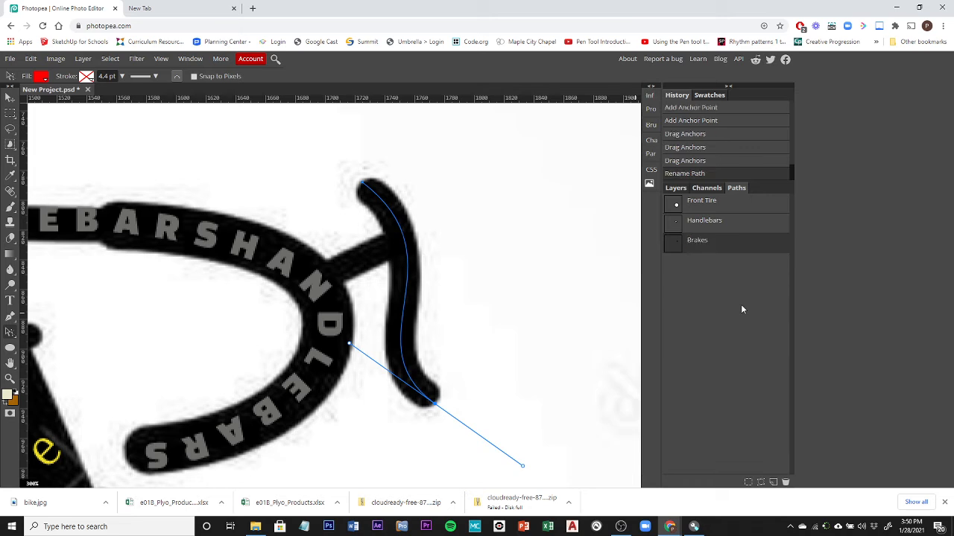
pyautogui.click(727, 371)
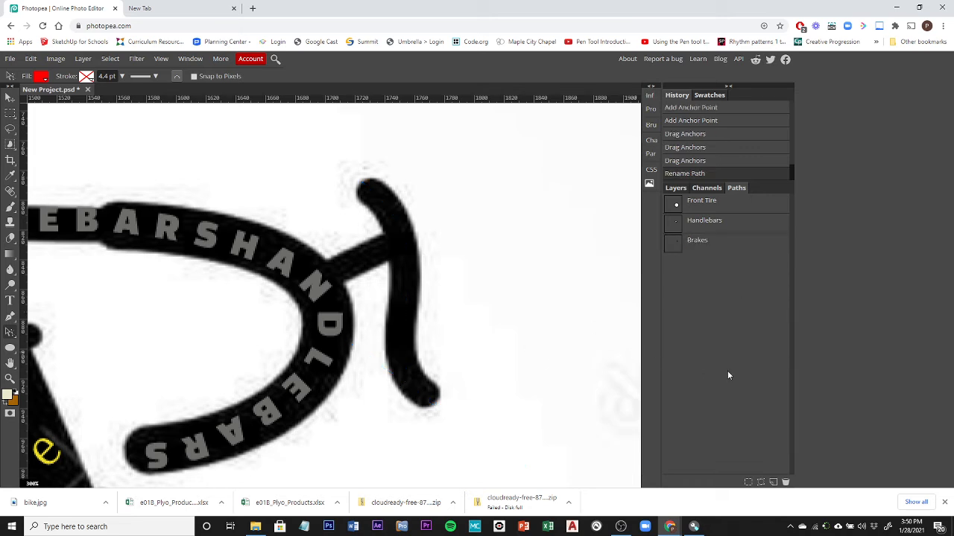
pyautogui.click(707, 251)
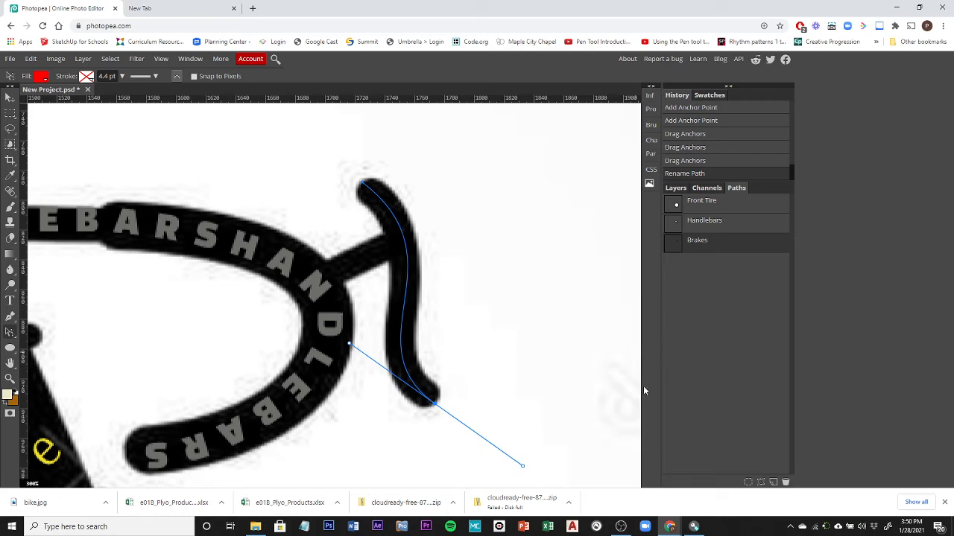
# Step: Select the bike layer and set the Type tool colour to blue 2e34c0
pyautogui.click(673, 188)
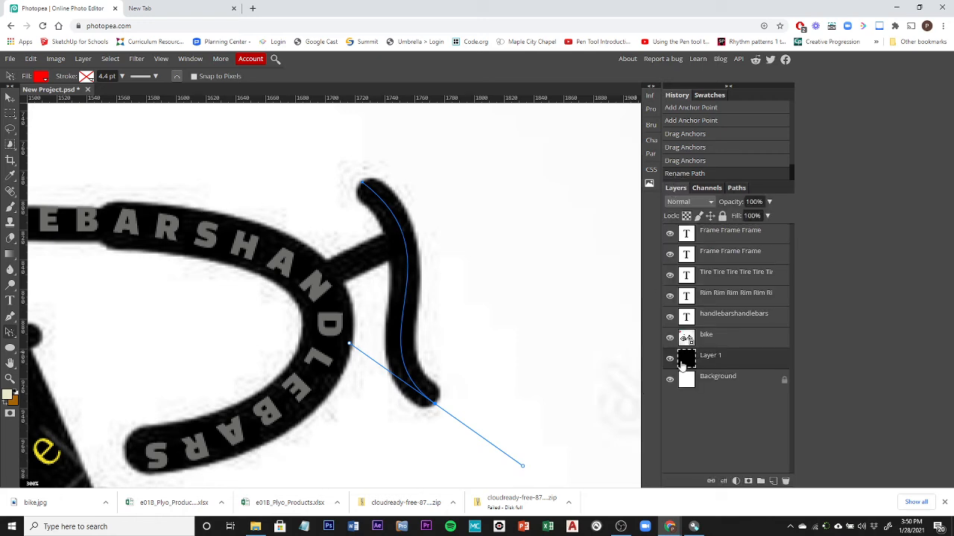
pyautogui.click(723, 341)
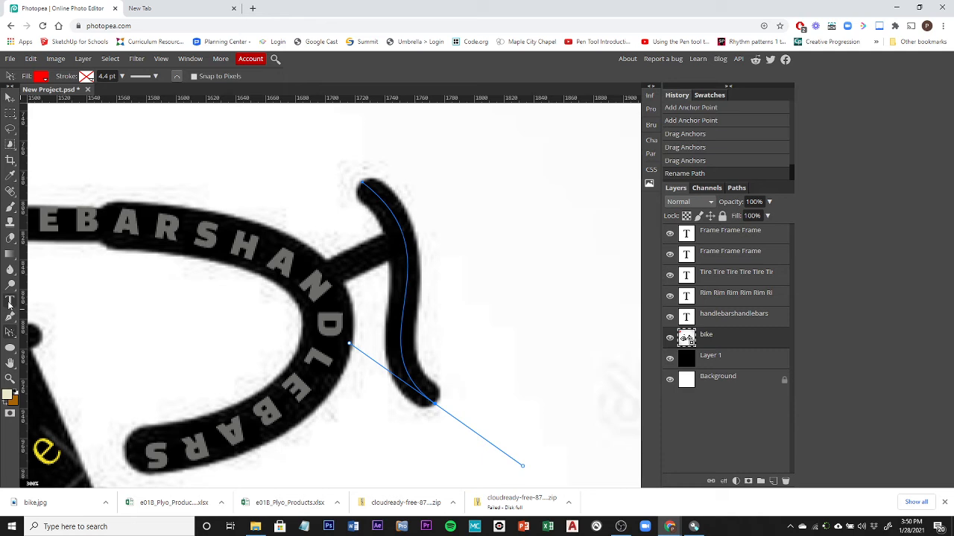
pyautogui.click(10, 303)
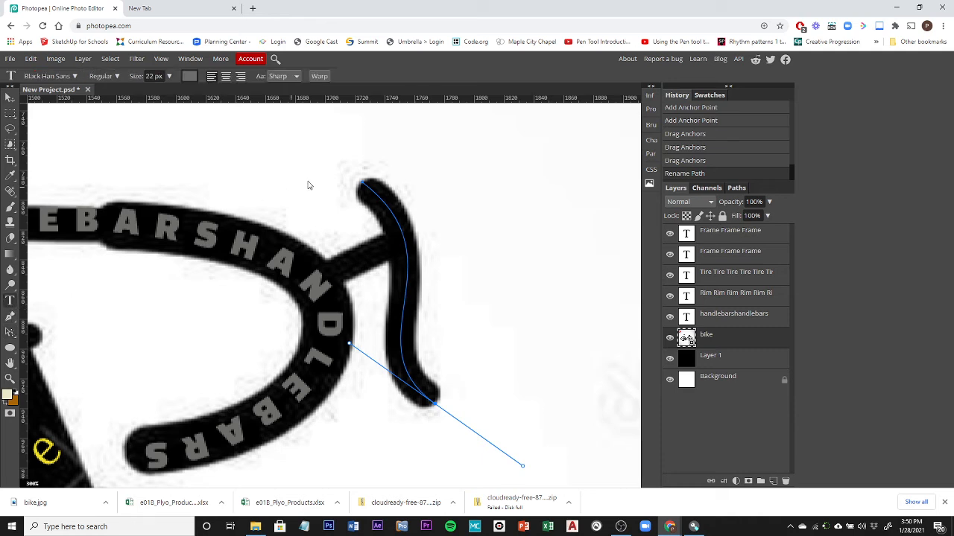
pyautogui.click(190, 76)
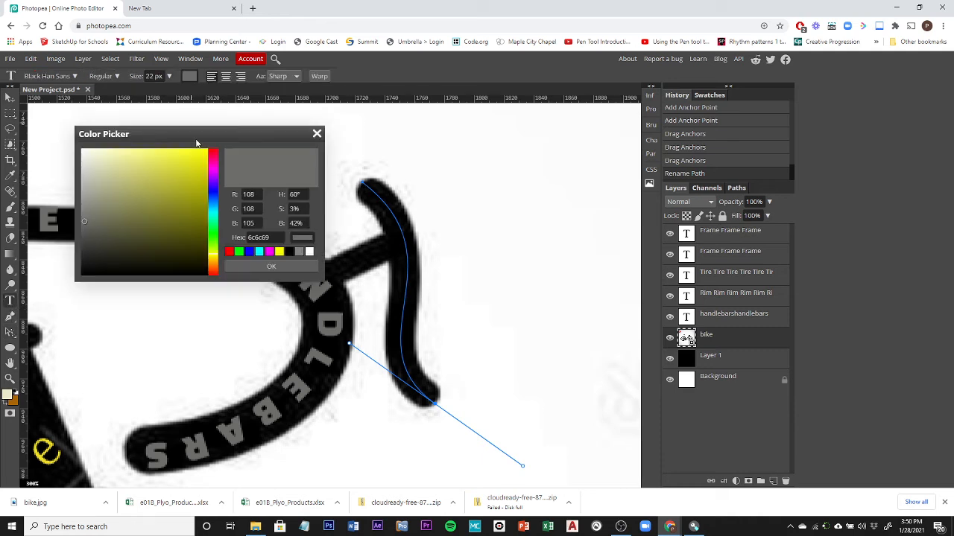
pyautogui.click(214, 192)
pyautogui.click(177, 179)
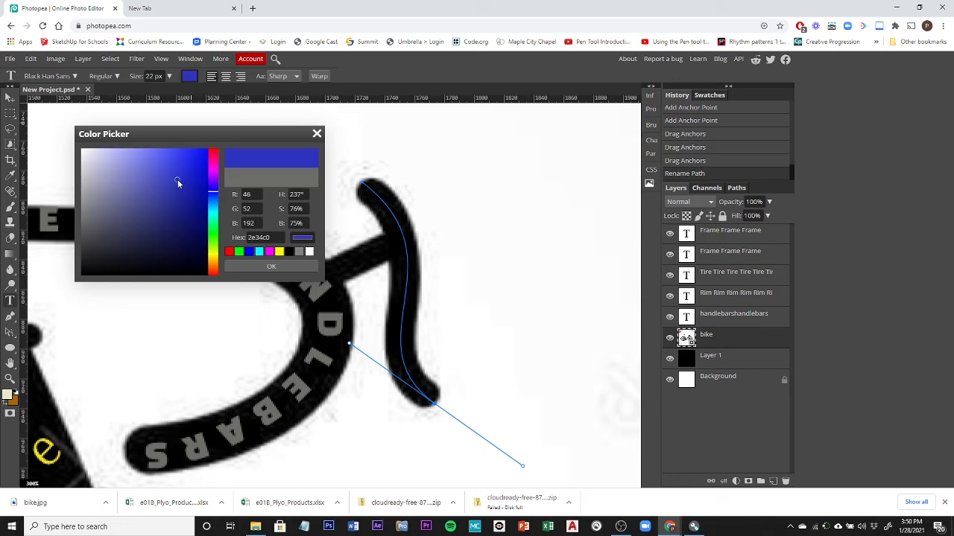
pyautogui.click(268, 267)
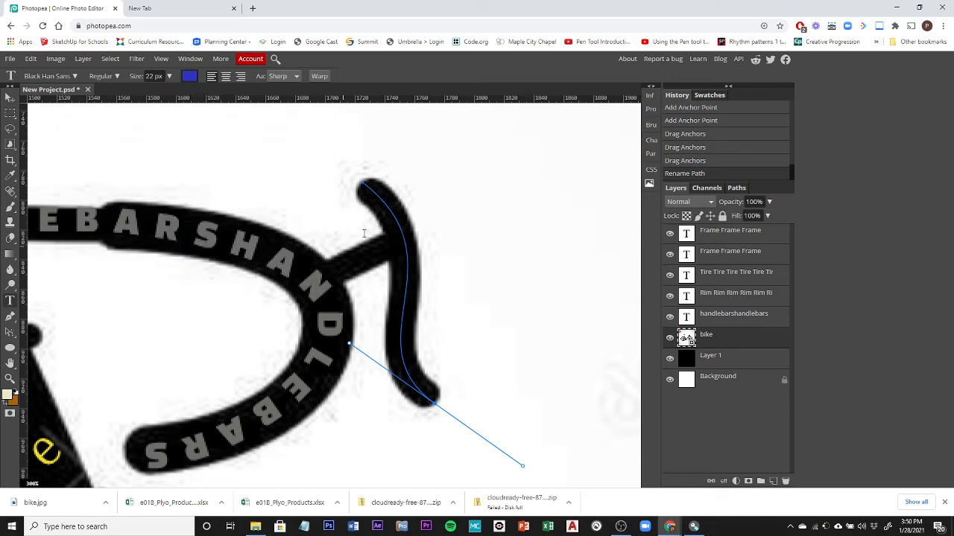
# Step: Add the text "brakes" along the Brakes path, starting at the lever's upper tip
pyautogui.click(365, 189)
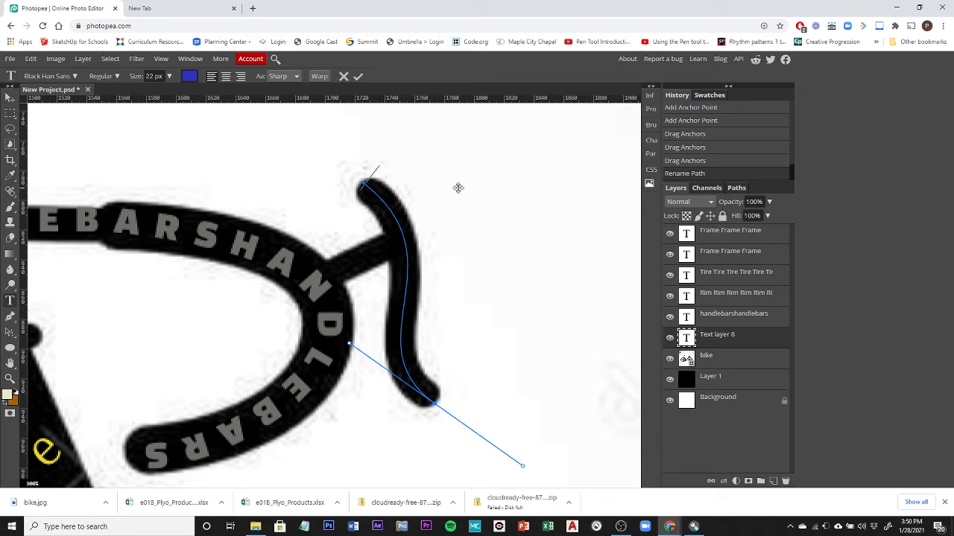
pyautogui.write('BRAKES')
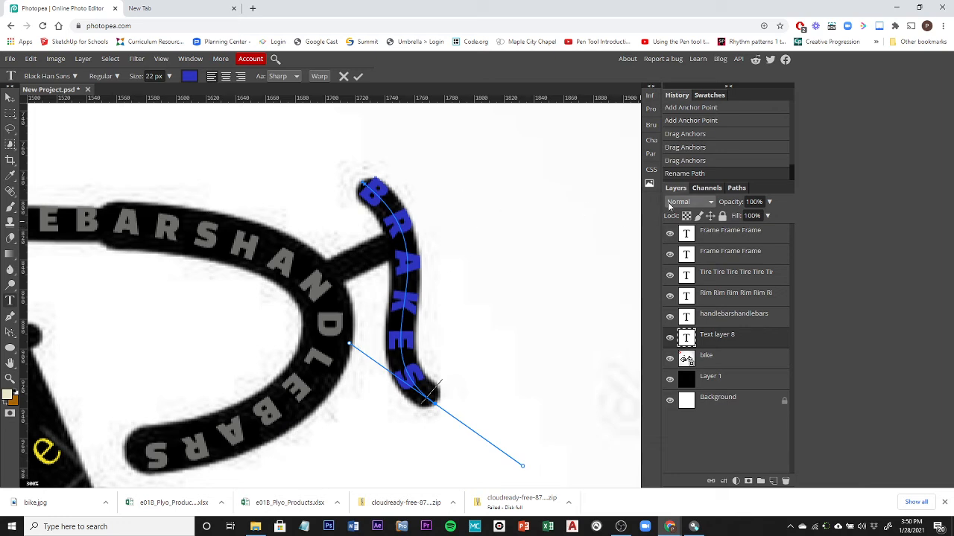
pyautogui.click(722, 342)
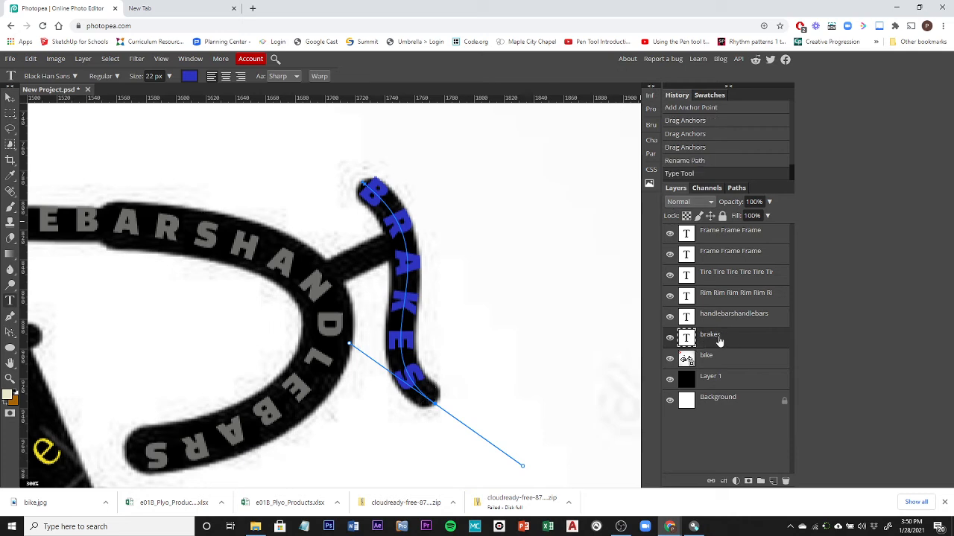
# Step: Change the brakes text to the Black Rose font and turn off All Caps
pyautogui.click(651, 141)
pyautogui.click(553, 112)
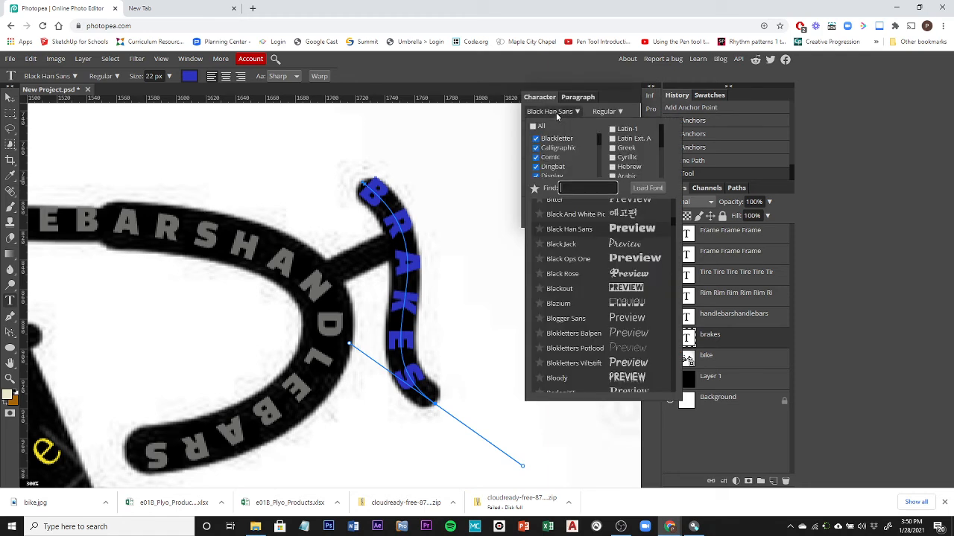
pyautogui.click(562, 274)
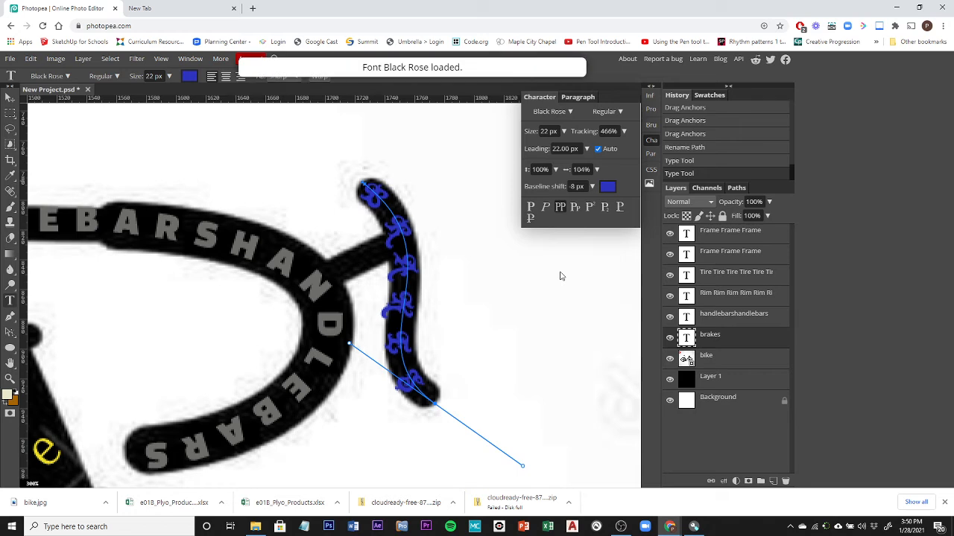
pyautogui.click(560, 211)
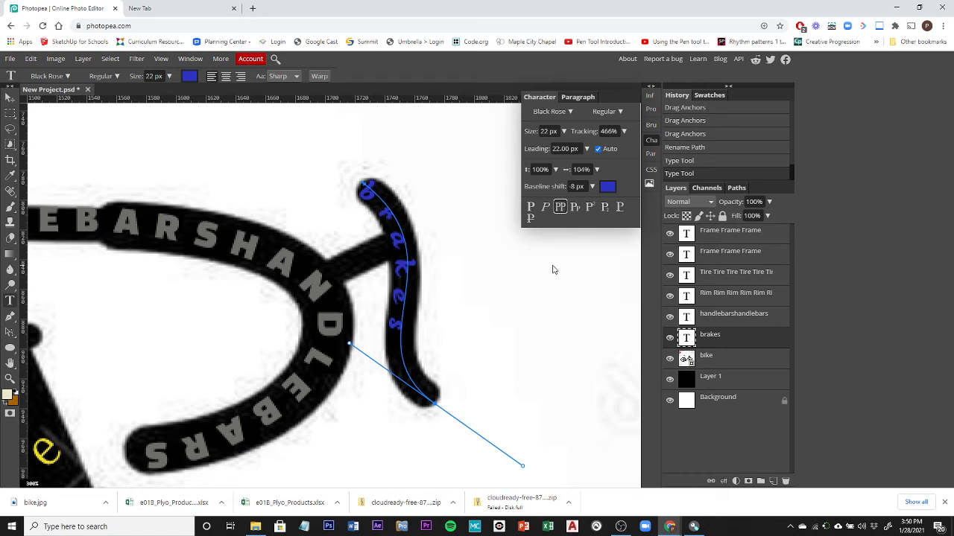
# Step: Set the brakes text to 49 px size and 81% tracking, then hide the character settings
pyautogui.click(564, 131)
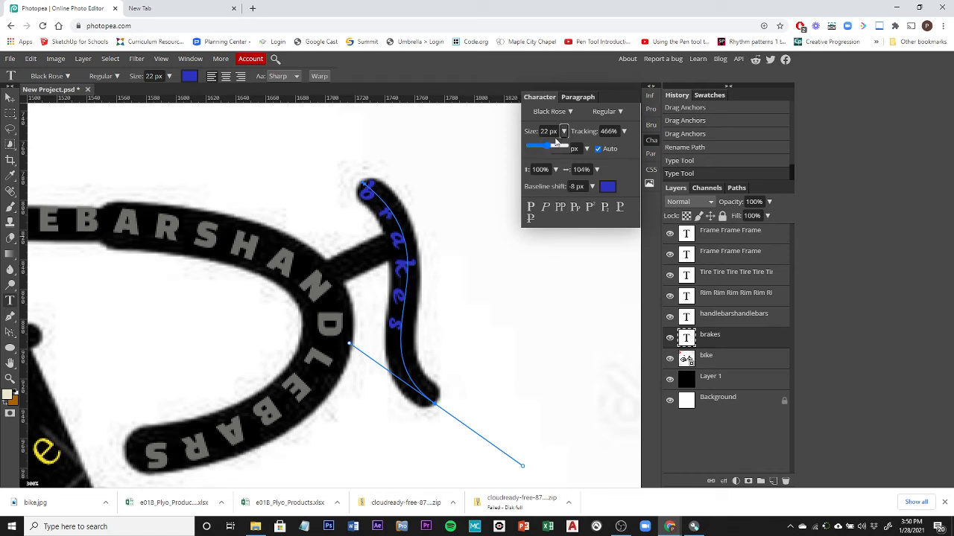
pyautogui.moveTo(548, 147); pyautogui.dragTo(550, 146)
pyautogui.click(624, 132)
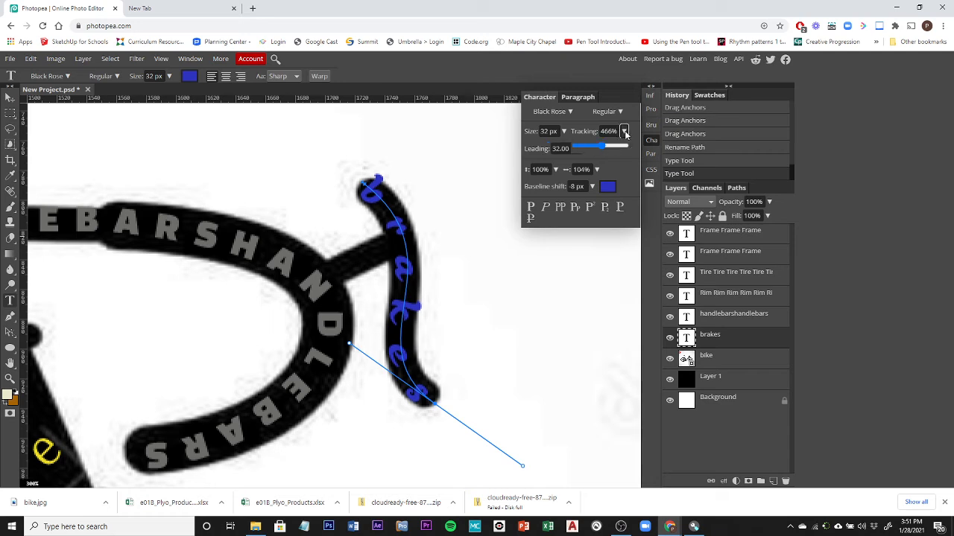
pyautogui.moveTo(602, 148); pyautogui.dragTo(554, 149)
pyautogui.click(563, 131)
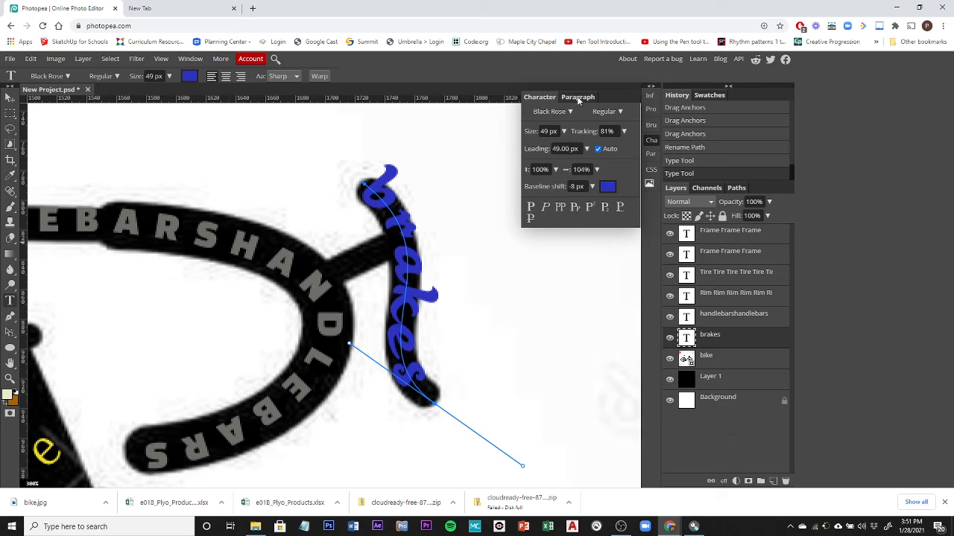
pyautogui.click(651, 141)
# Step: Select the bike layer so that the brakes text path is no longer active
pyautogui.click(740, 189)
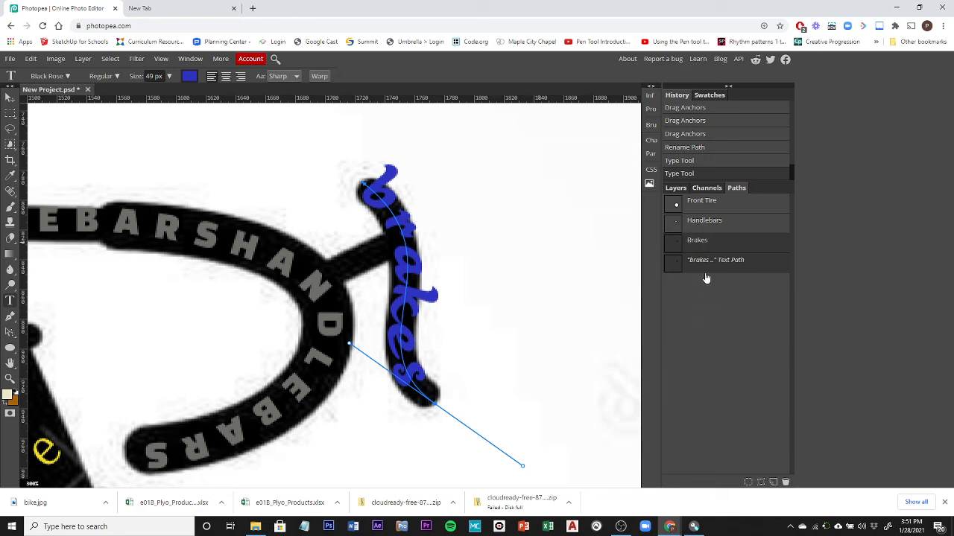
pyautogui.click(721, 321)
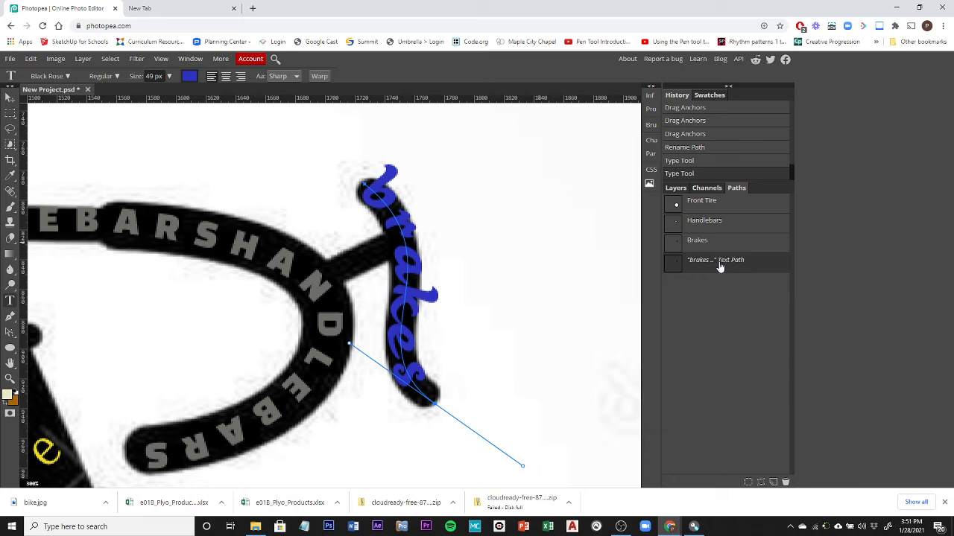
pyautogui.click(675, 188)
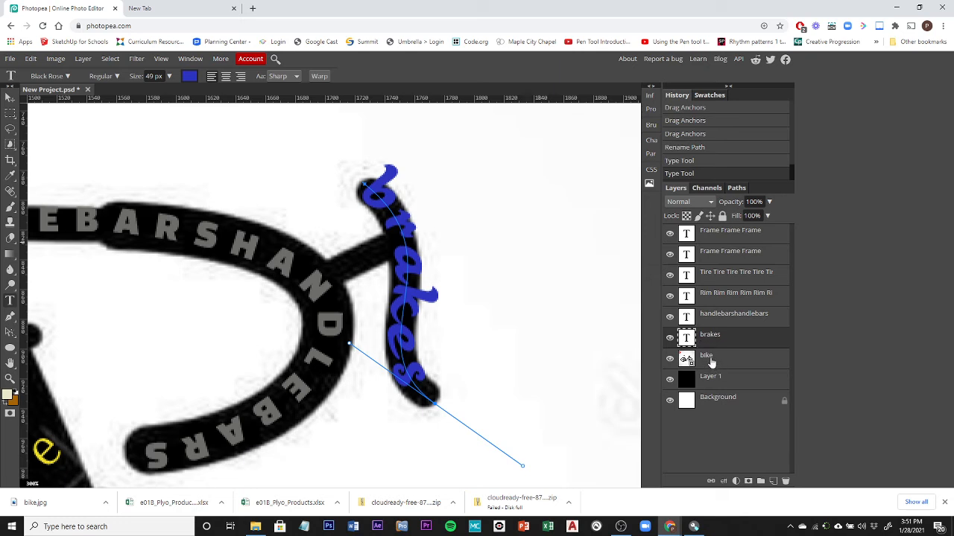
pyautogui.click(712, 363)
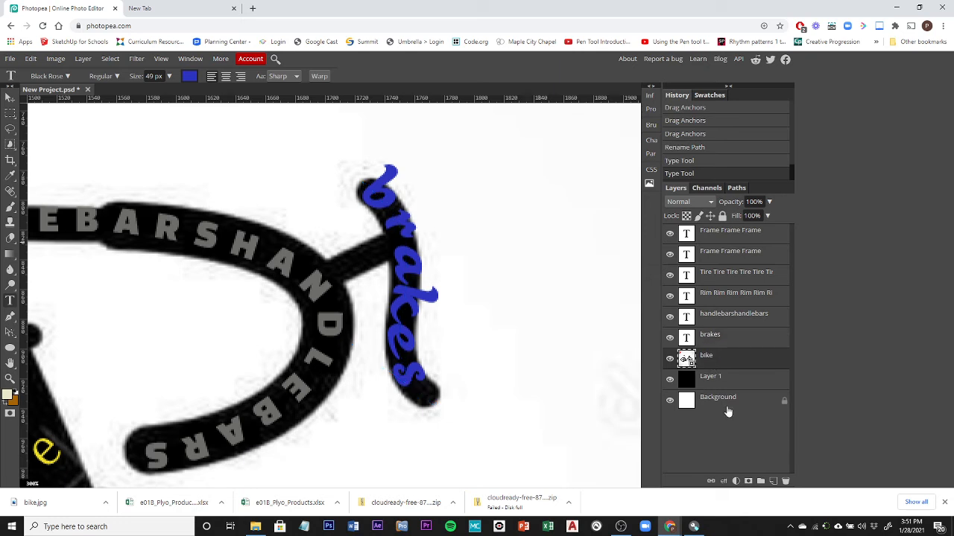
# Step: Draw a straight path with the Pen tool along the front wheel's top vertical spoke, from the rim down to the hub
pyautogui.click(733, 189)
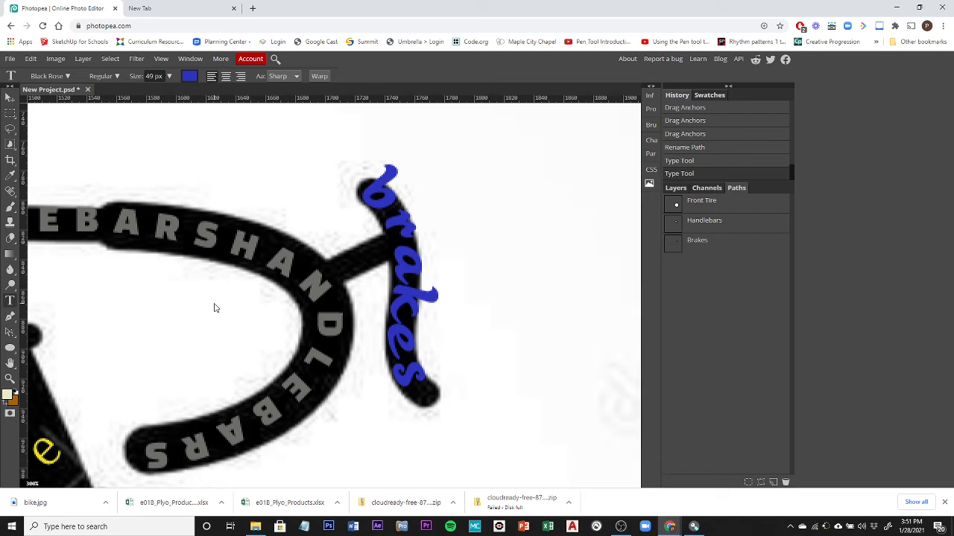
pyautogui.scroll(-12, 215, 304)
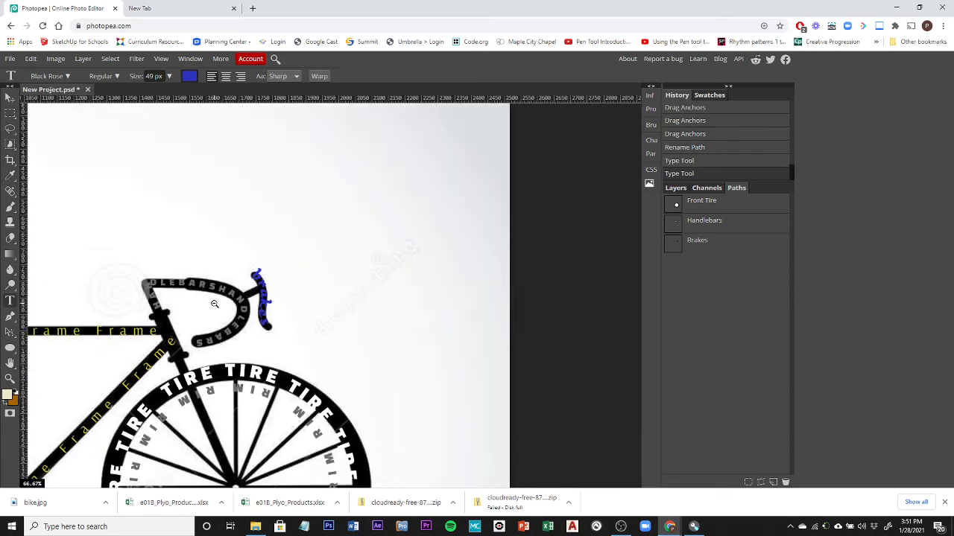
pyautogui.scroll(-1, 214, 304)
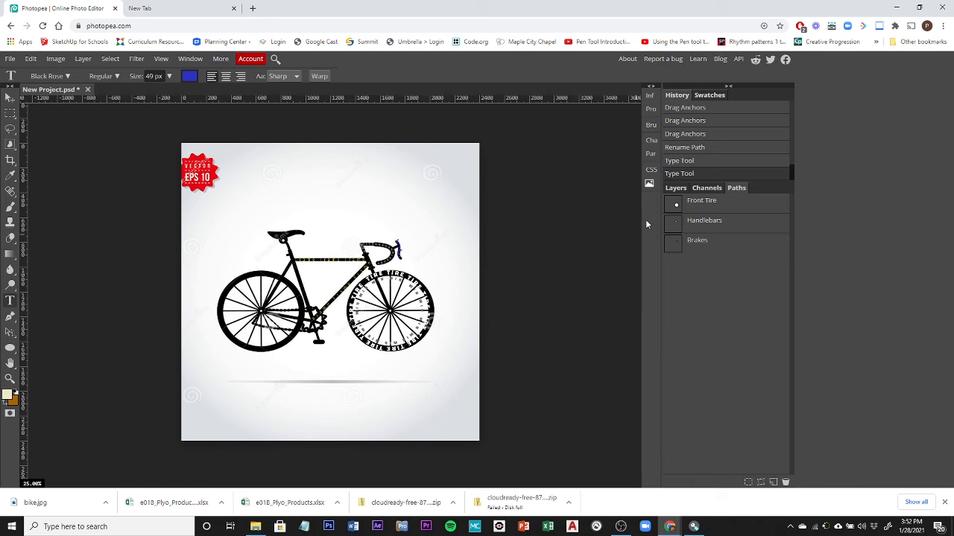
pyautogui.click(676, 188)
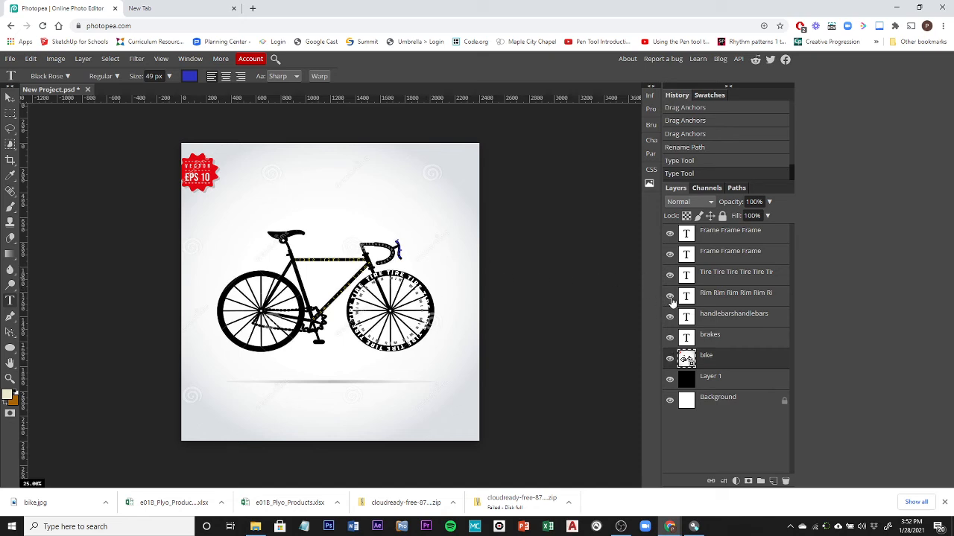
pyautogui.click(11, 318)
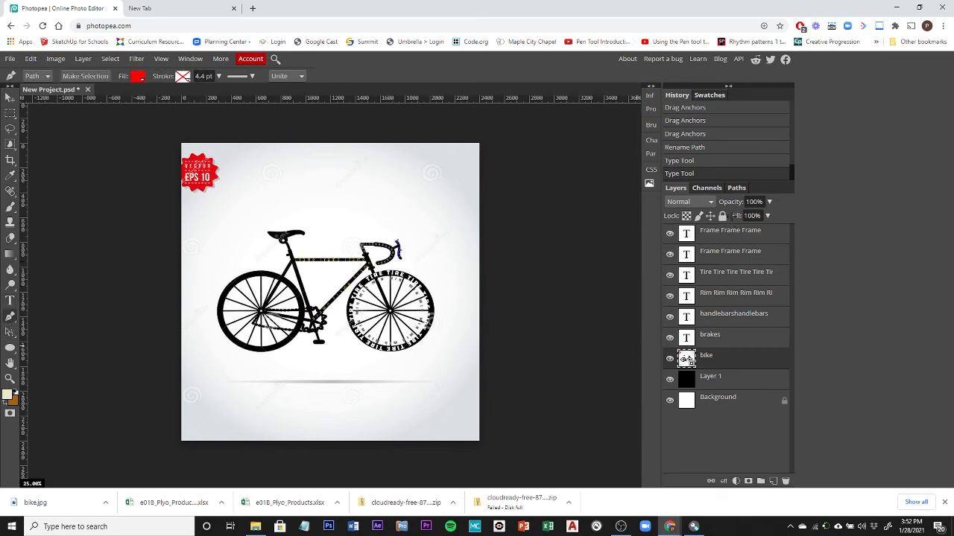
pyautogui.click(736, 188)
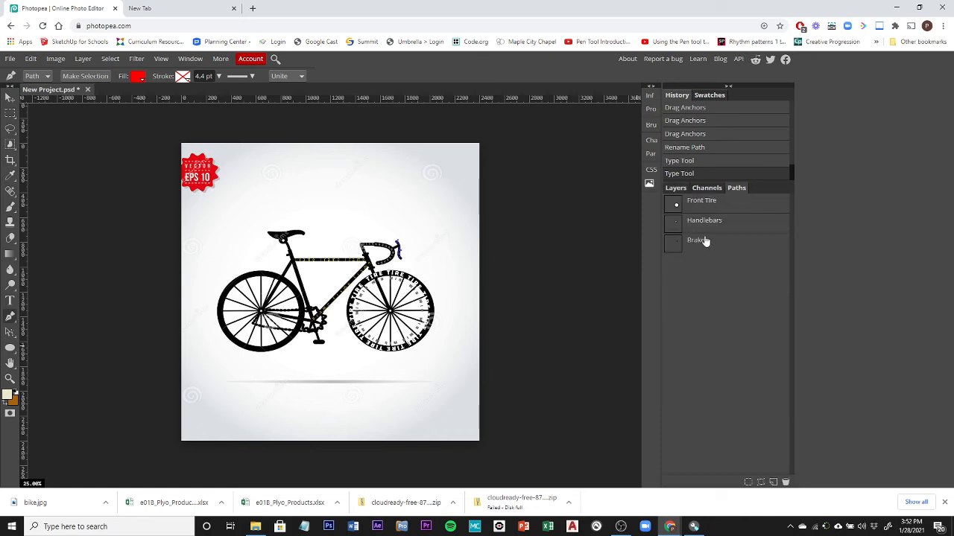
pyautogui.click(677, 189)
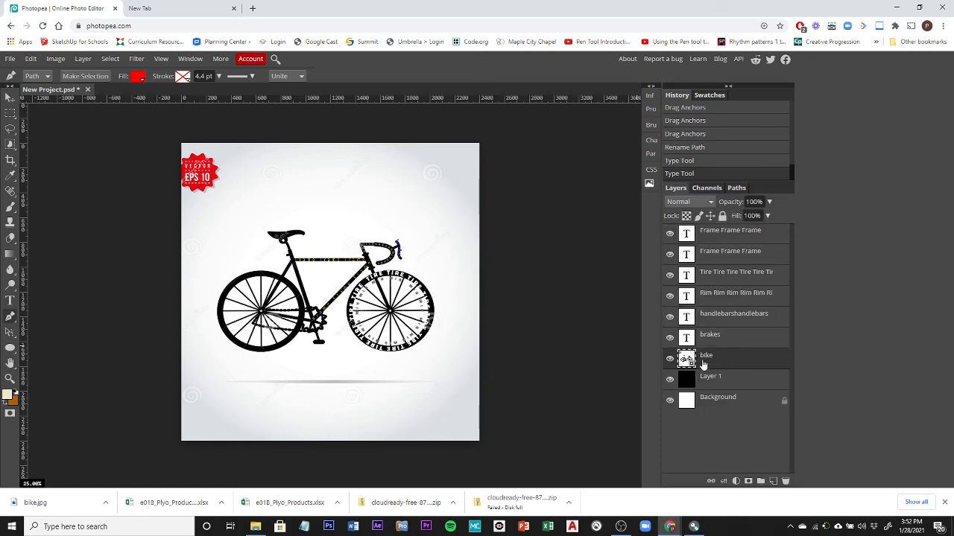
pyautogui.click(736, 189)
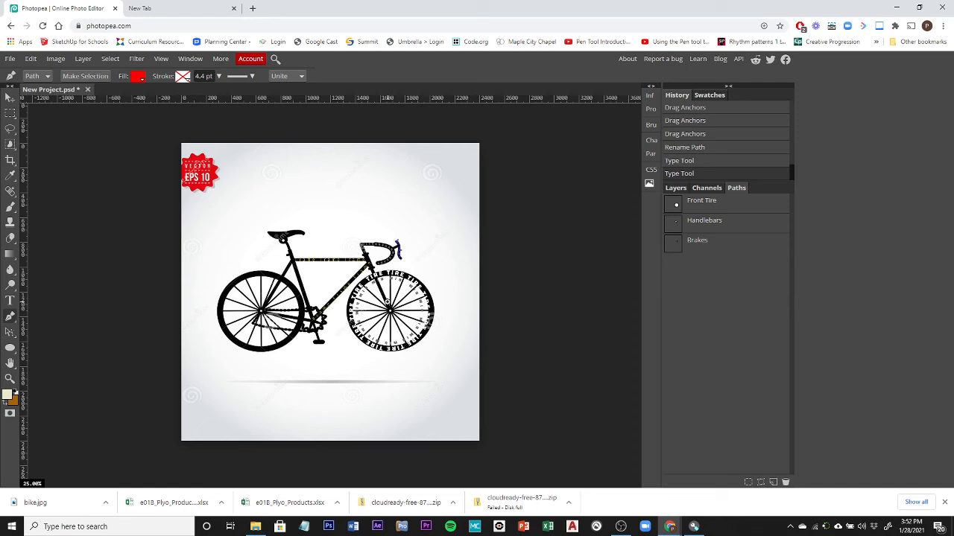
pyautogui.scroll(5, 389, 305)
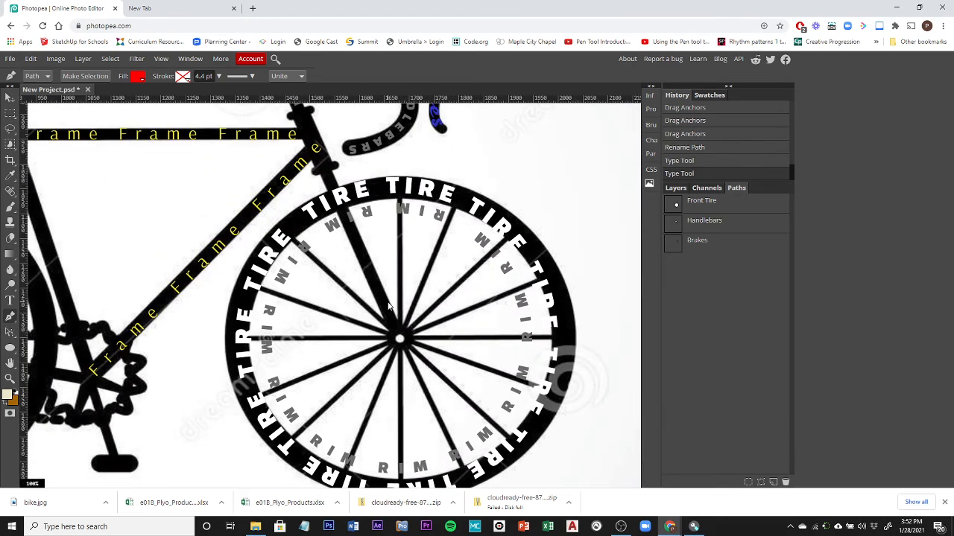
pyautogui.click(400, 203)
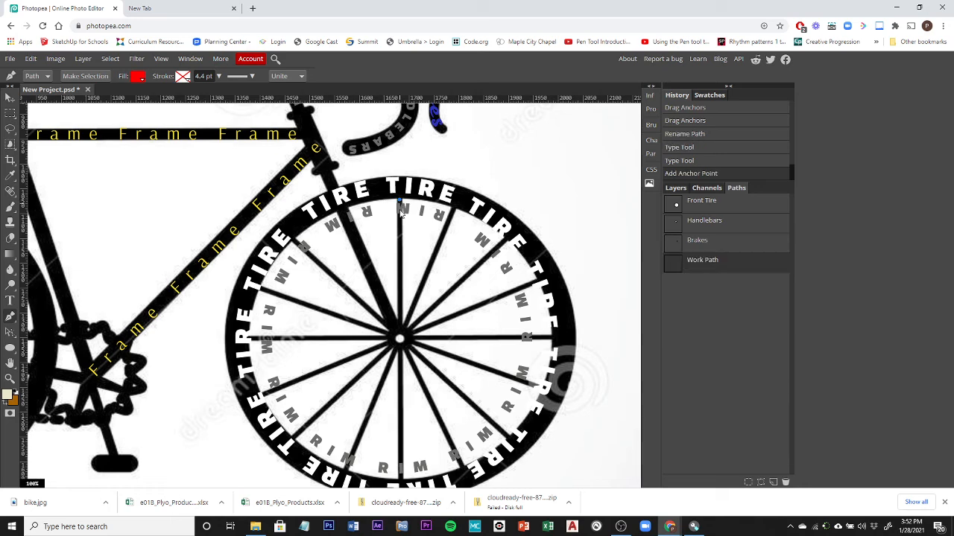
pyautogui.click(400, 323)
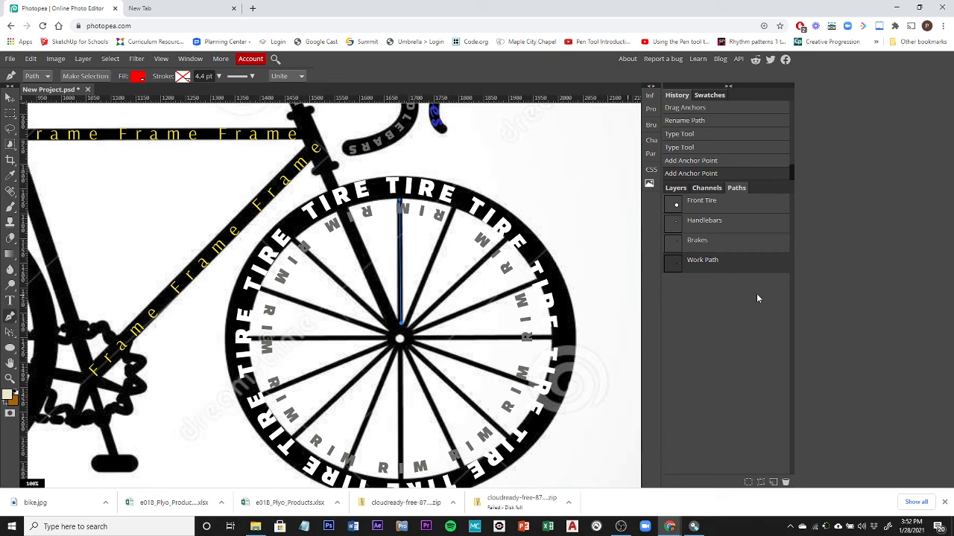
# Step: Activate the Type tool, hide the Tire and Rim text layers, and select the bike layer
pyautogui.click(675, 187)
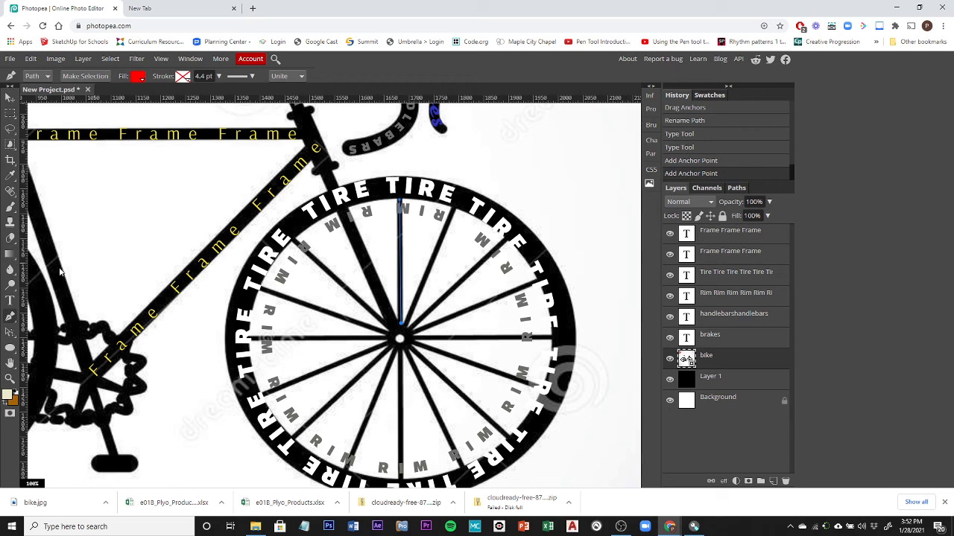
pyautogui.click(10, 301)
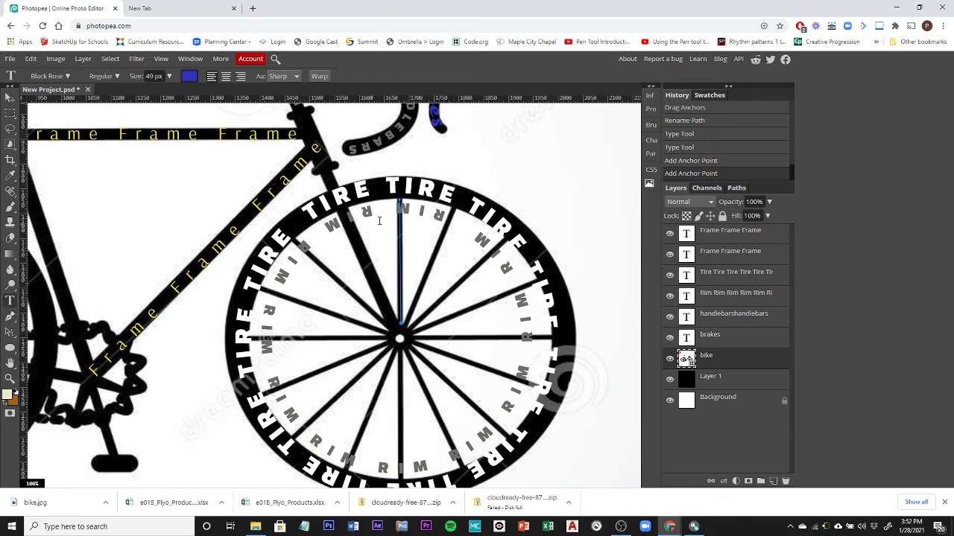
pyautogui.click(399, 208)
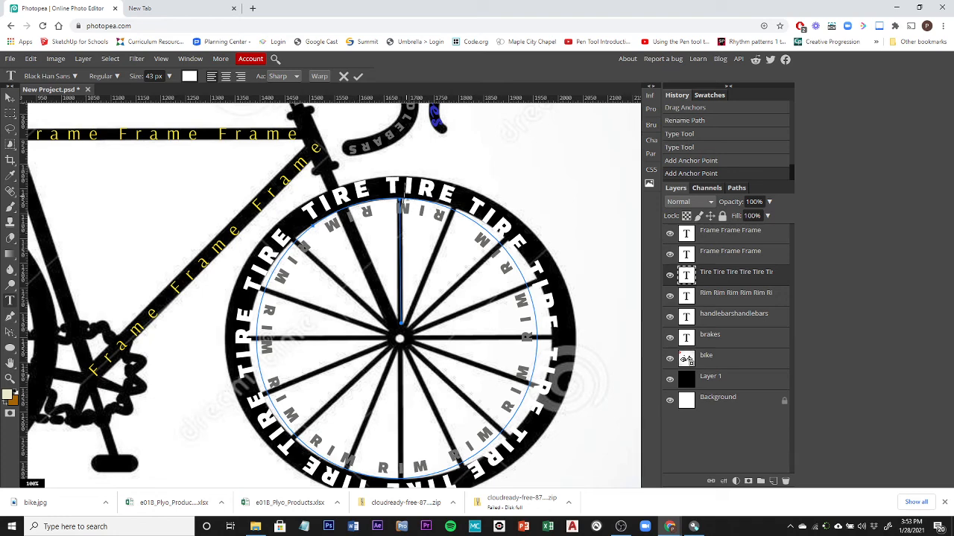
pyautogui.click(345, 76)
pyautogui.click(669, 276)
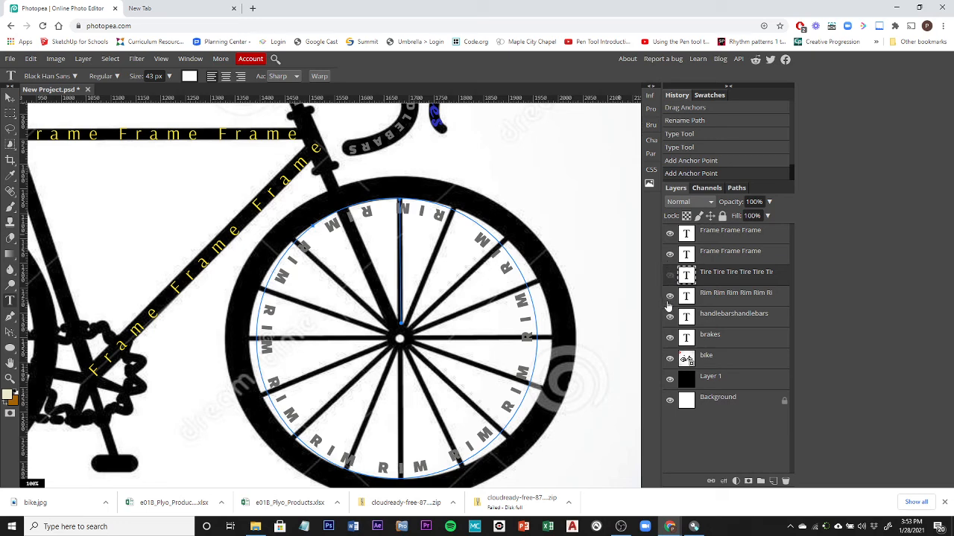
pyautogui.click(669, 299)
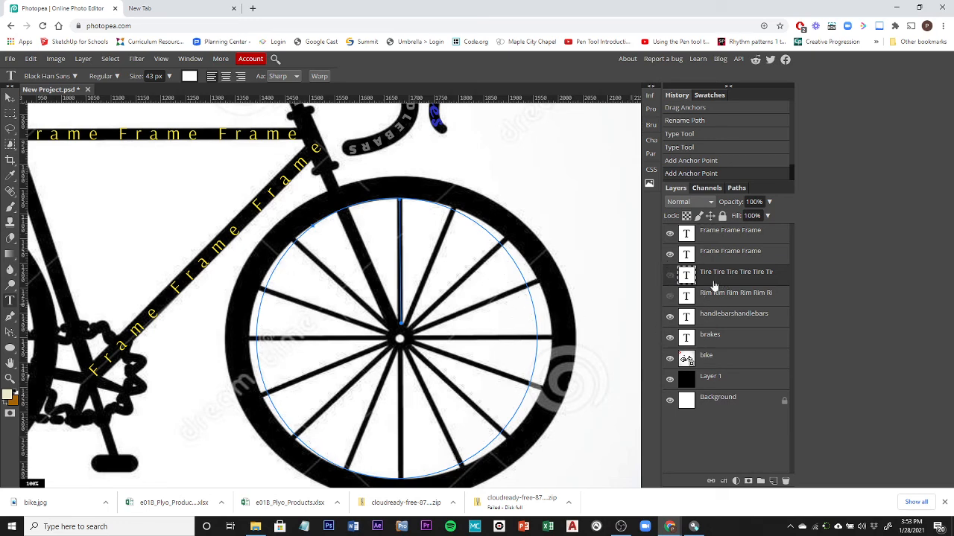
pyautogui.click(706, 365)
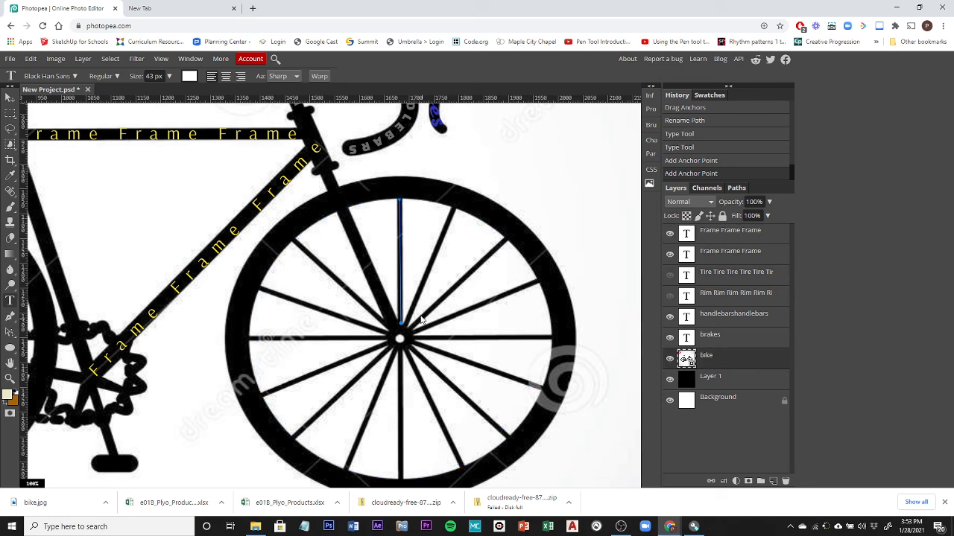
# Step: Start an empty text layer near the spoke's hub end and rename the Work Path as Spokes
pyautogui.click(400, 317)
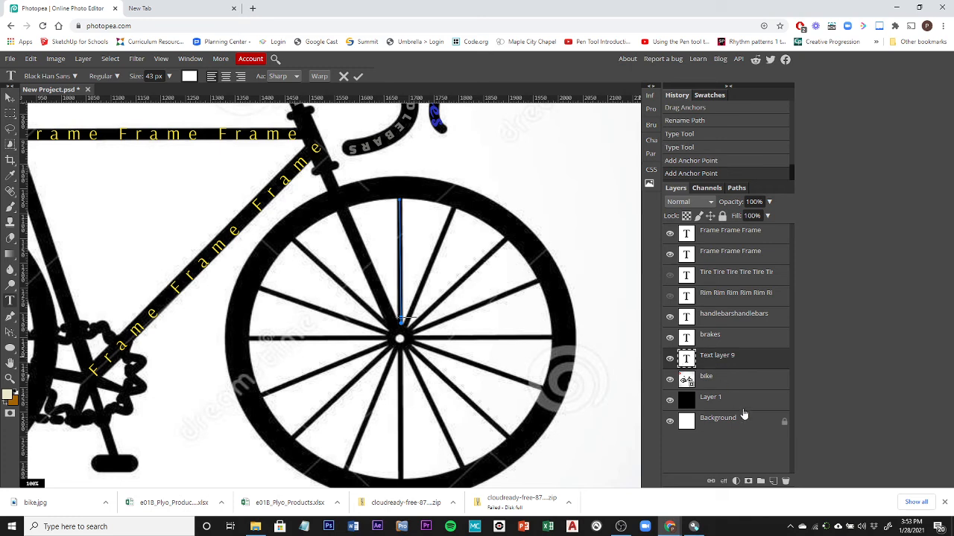
pyautogui.click(736, 188)
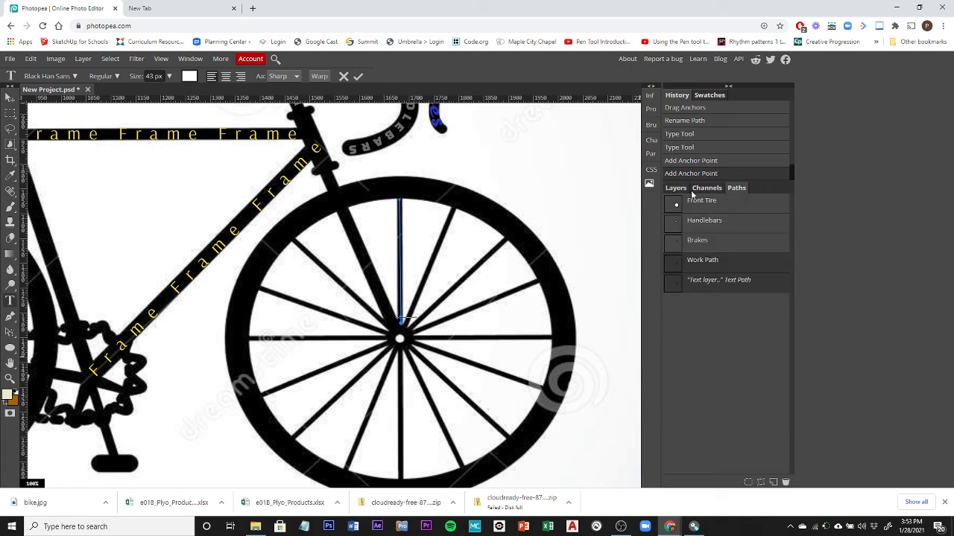
pyautogui.doubleClick(705, 262)
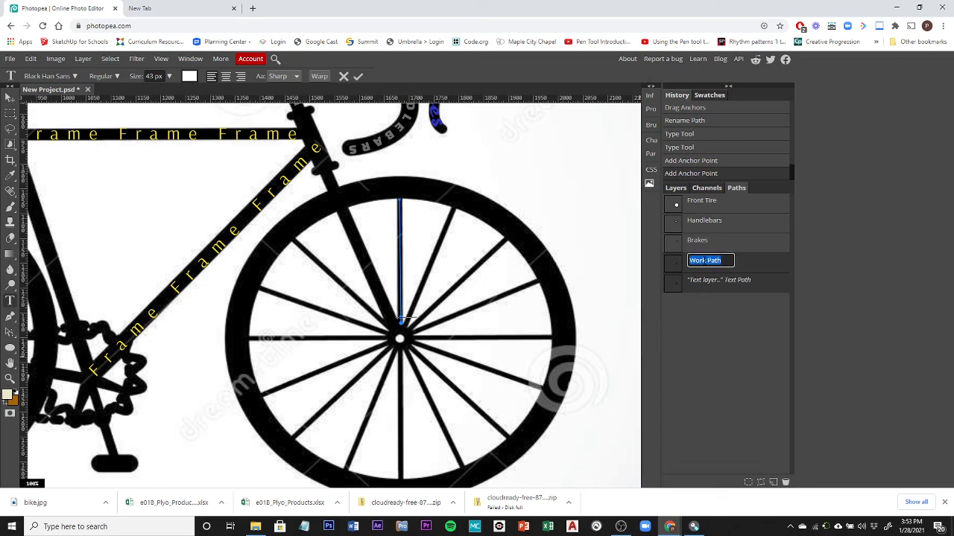
pyautogui.write('Spokes')
pyautogui.press('Return')
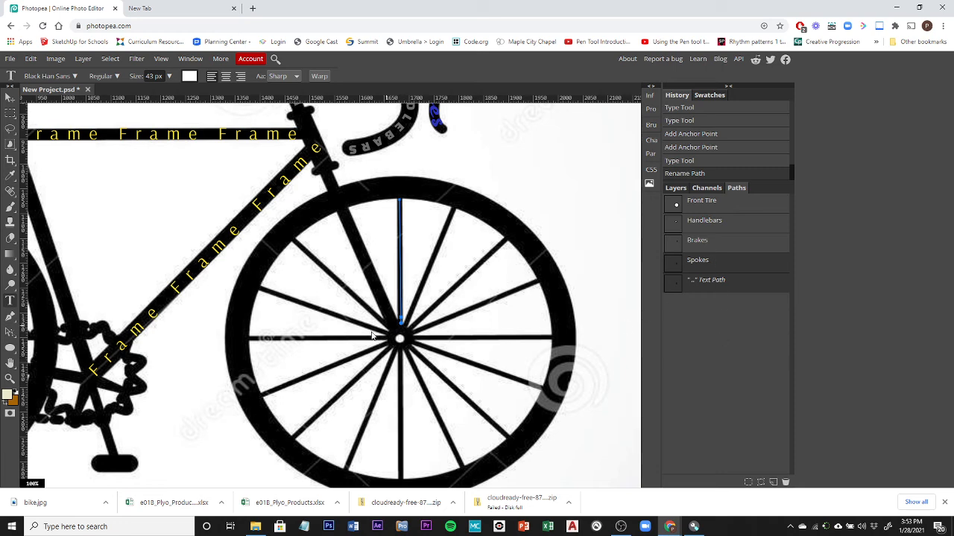
# Step: Add the text "Spokes" along the vertical spoke path, clear of the empty text layer
pyautogui.click(675, 191)
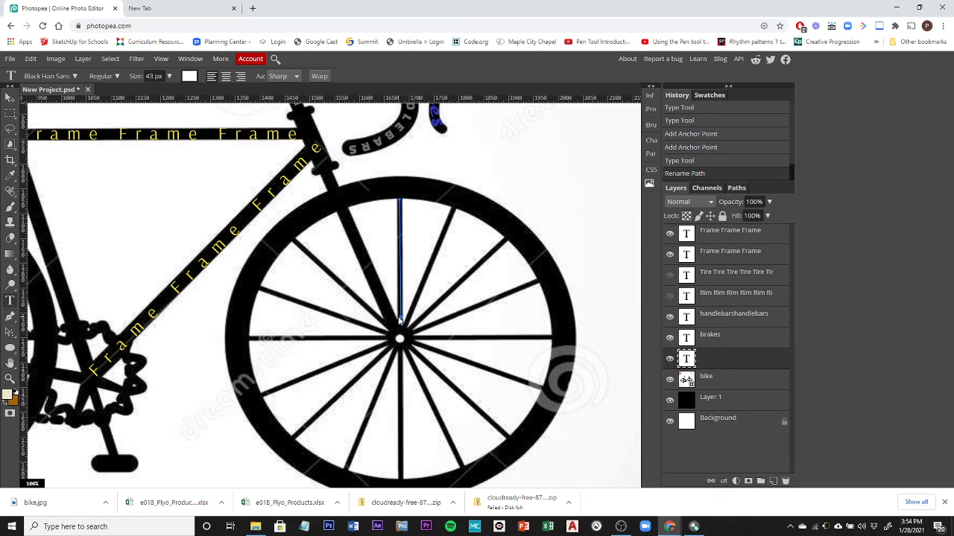
pyautogui.click(400, 317)
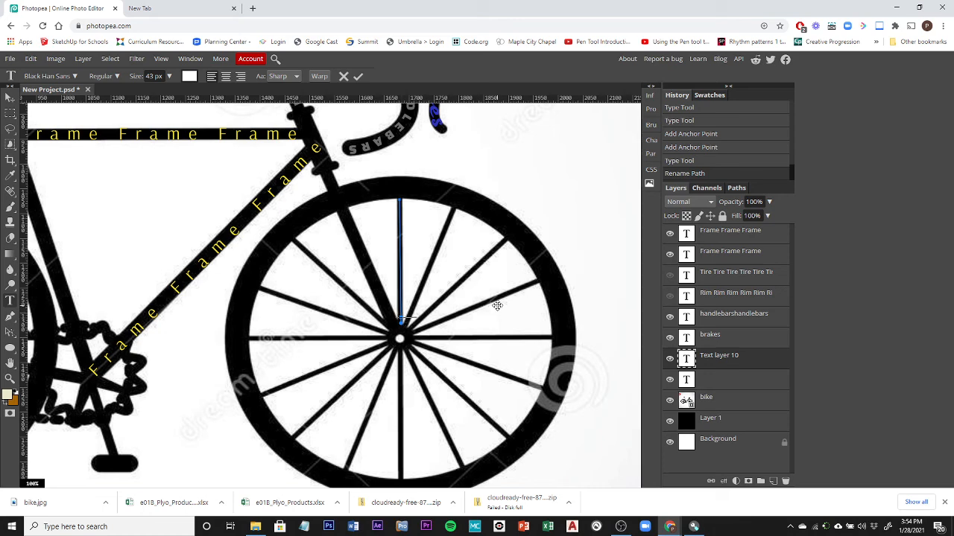
pyautogui.write('Spokes')
pyautogui.click(703, 362)
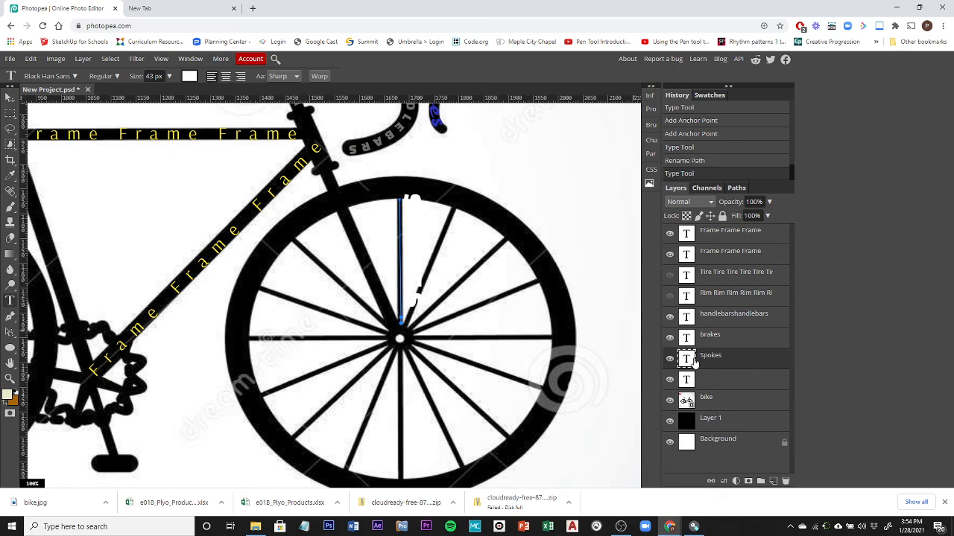
# Step: Color the Spokes text green with hex 36a714
pyautogui.click(190, 76)
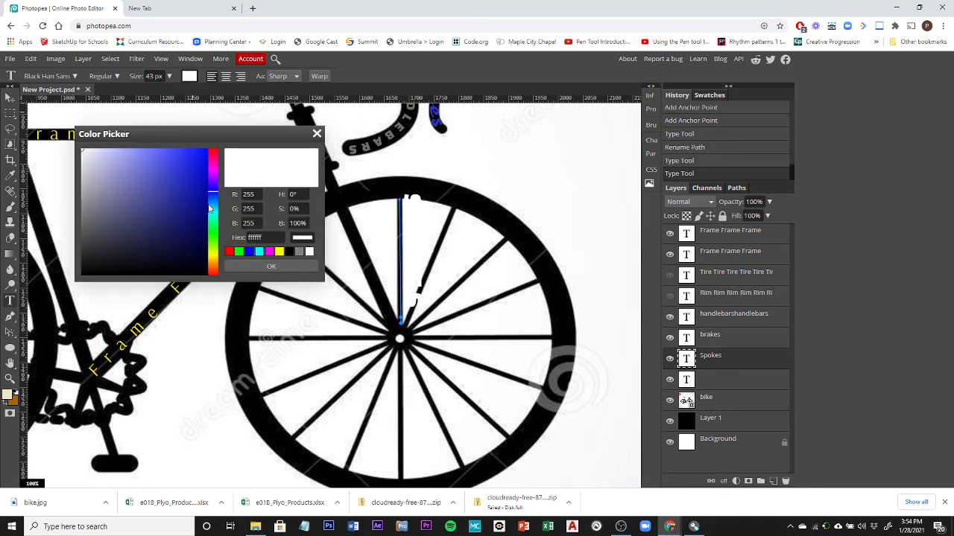
pyautogui.click(212, 238)
pyautogui.click(192, 193)
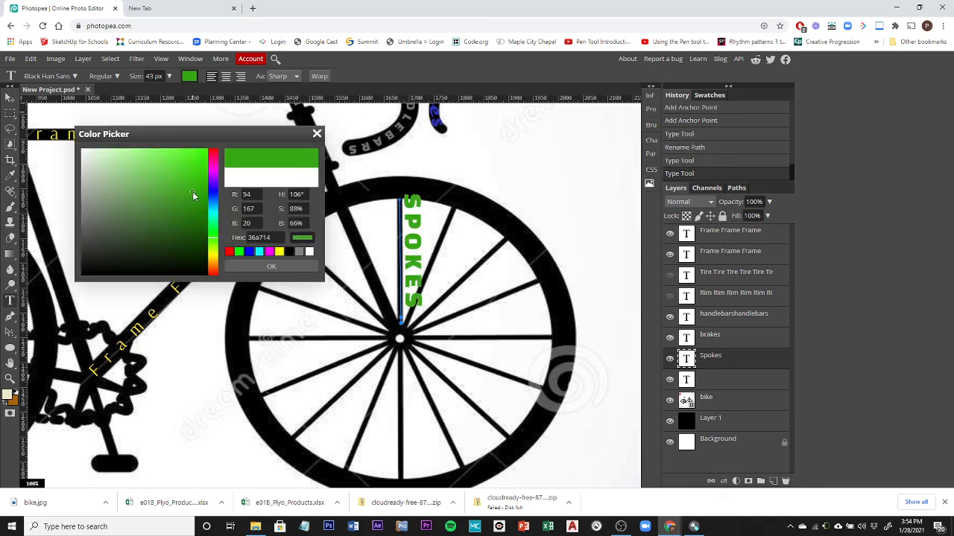
pyautogui.click(269, 266)
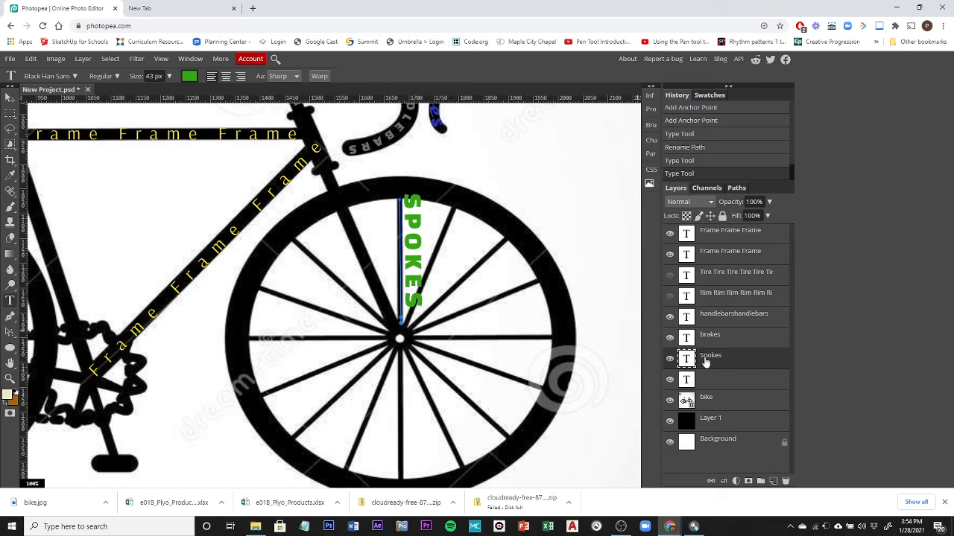
# Step: Show the character settings, start another empty text layer on the spoke, and set its size to 12 px
pyautogui.click(651, 140)
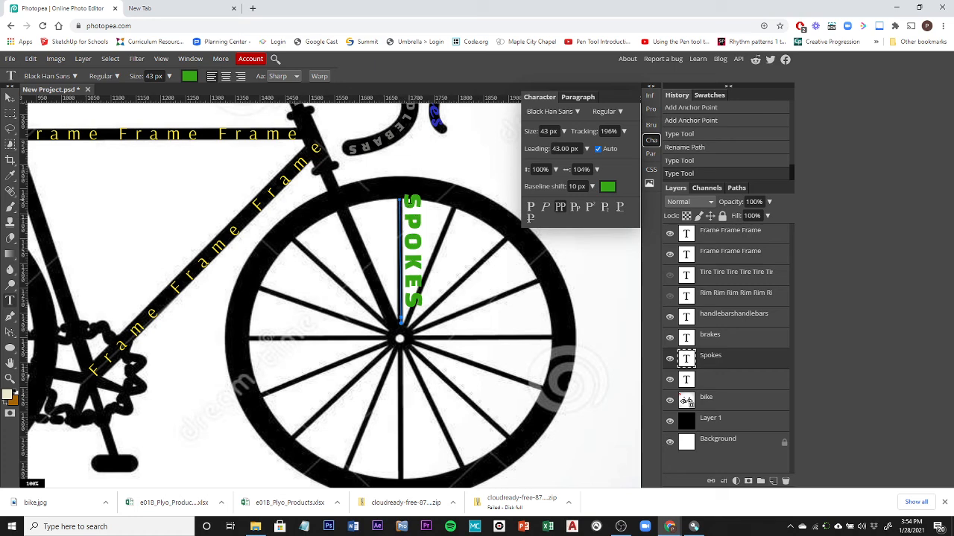
pyautogui.click(400, 317)
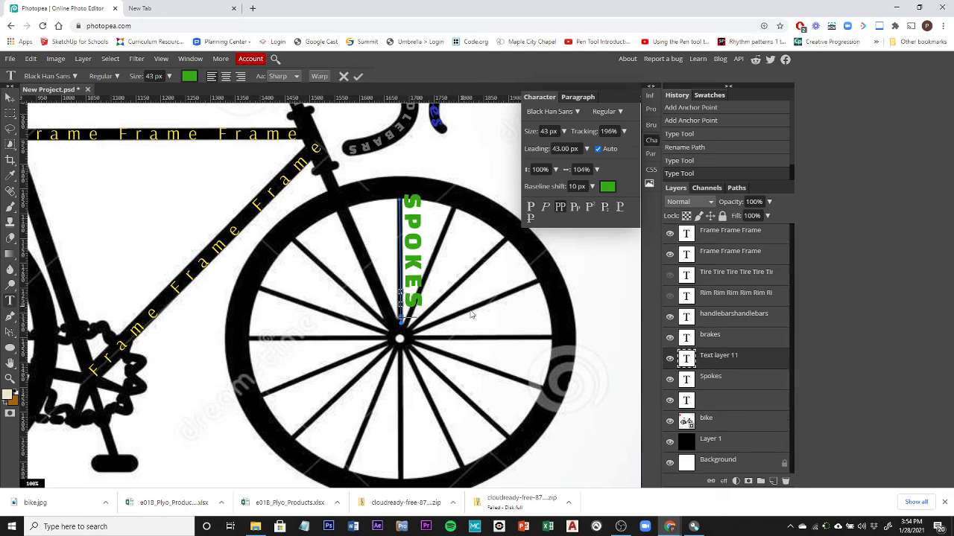
pyautogui.click(704, 361)
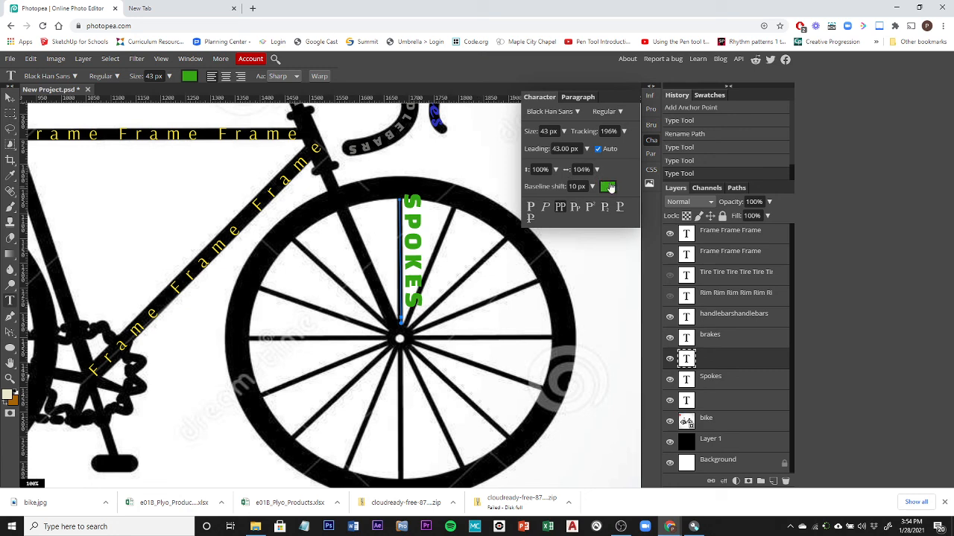
pyautogui.click(563, 131)
pyautogui.moveTo(550, 150); pyautogui.dragTo(531, 150)
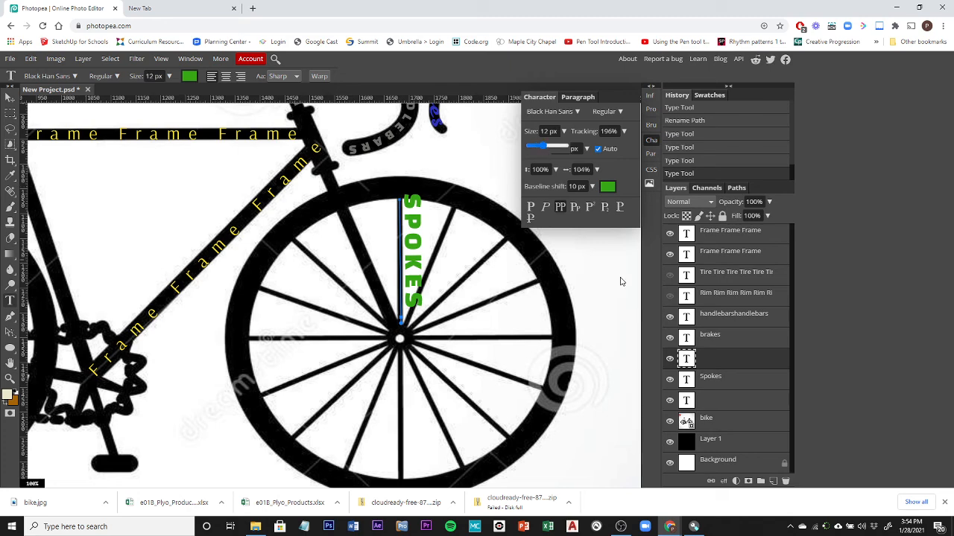
# Step: Select the Spokes text layer, keep its size at 43 px, and set its baseline shift to -10 px
pyautogui.click(716, 379)
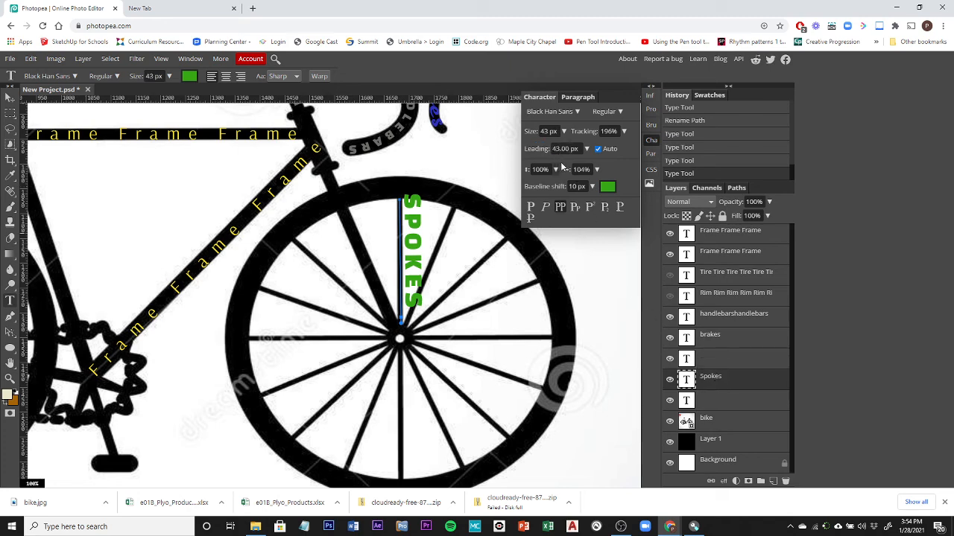
pyautogui.click(563, 132)
pyautogui.moveTo(561, 144)
pyautogui.mouseDown()
pyautogui.moveTo(531, 149)
pyautogui.moveTo(552, 148)
pyautogui.mouseUp()
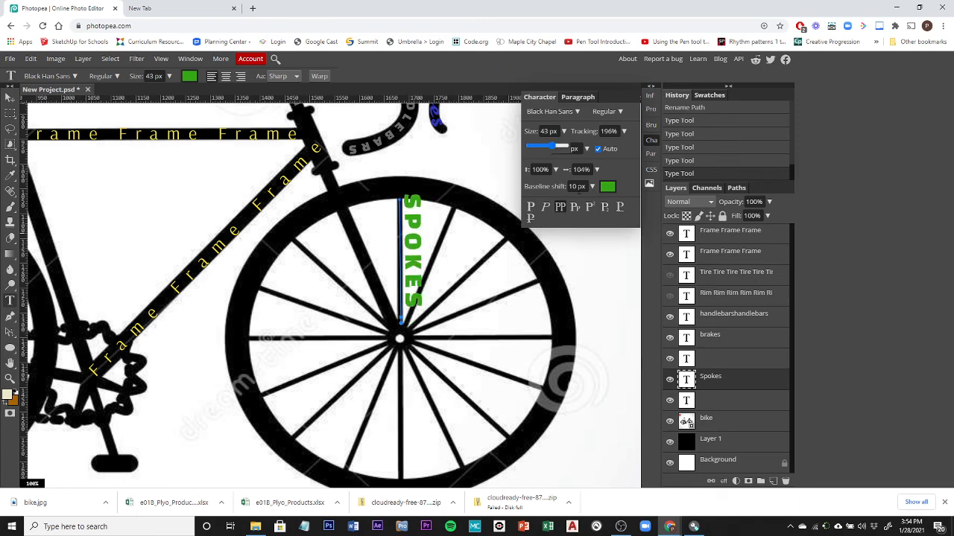
pyautogui.click(592, 186)
pyautogui.moveTo(594, 203); pyautogui.dragTo(527, 208)
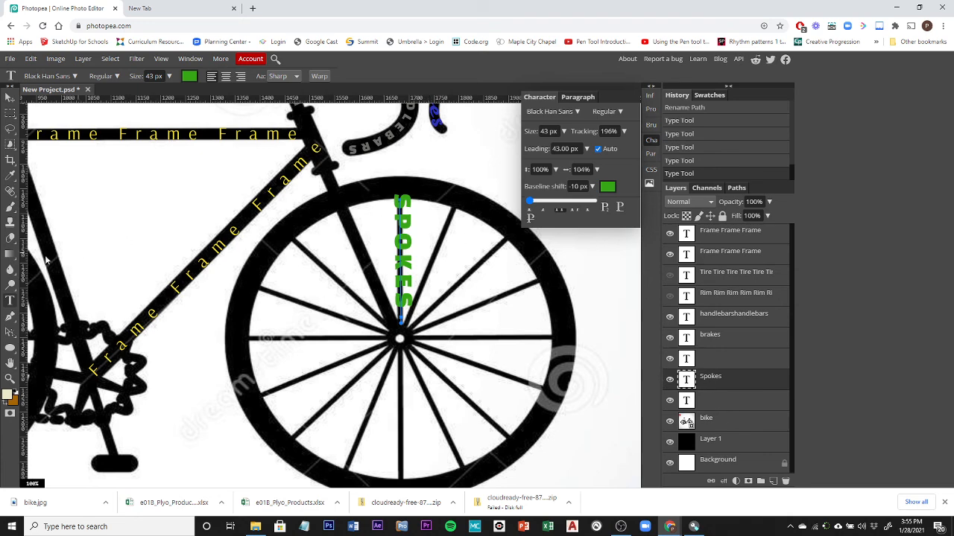
# Step: Flip the Spokes text to the opposite side of its vertical path with the Path Select tool so it reads upward
pyautogui.rightClick(9, 335)
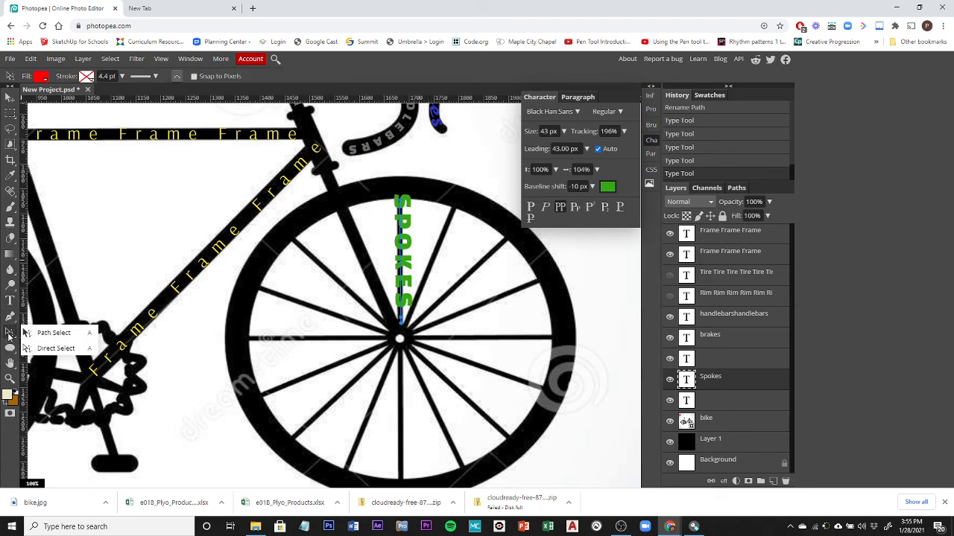
pyautogui.click(41, 333)
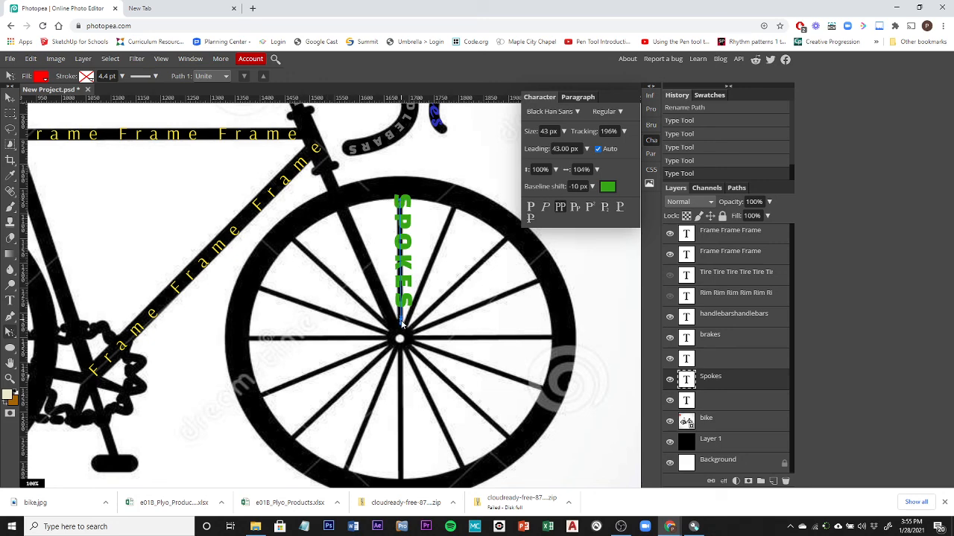
pyautogui.moveTo(402, 322); pyautogui.dragTo(400, 320)
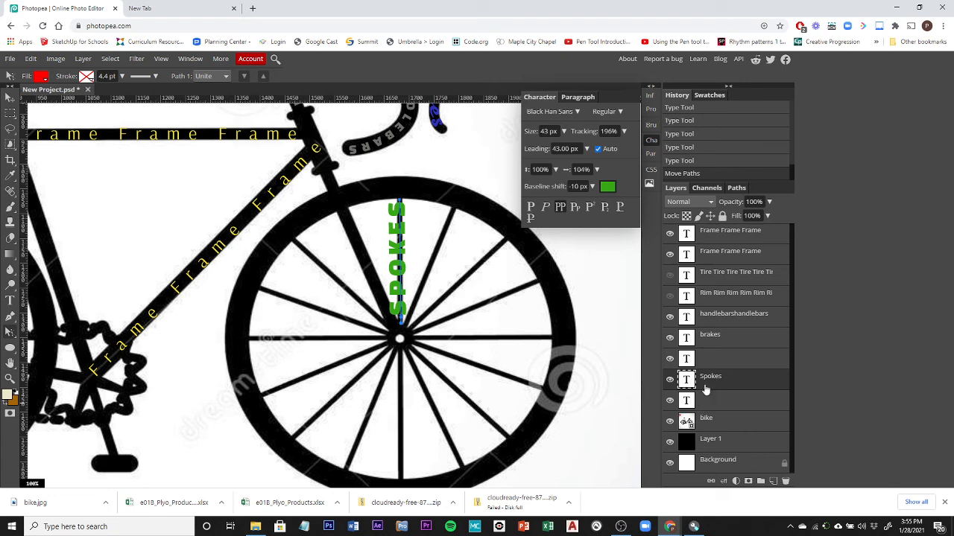
# Step: Delete the two empty text layers above and below the Spokes layer, and close the character settings
pyautogui.click(710, 361)
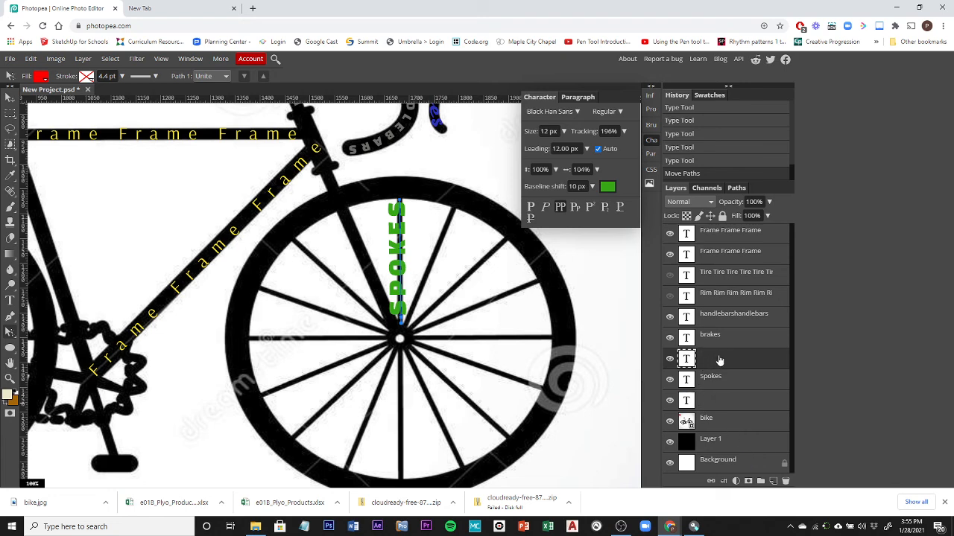
pyautogui.moveTo(717, 362); pyautogui.dragTo(786, 483)
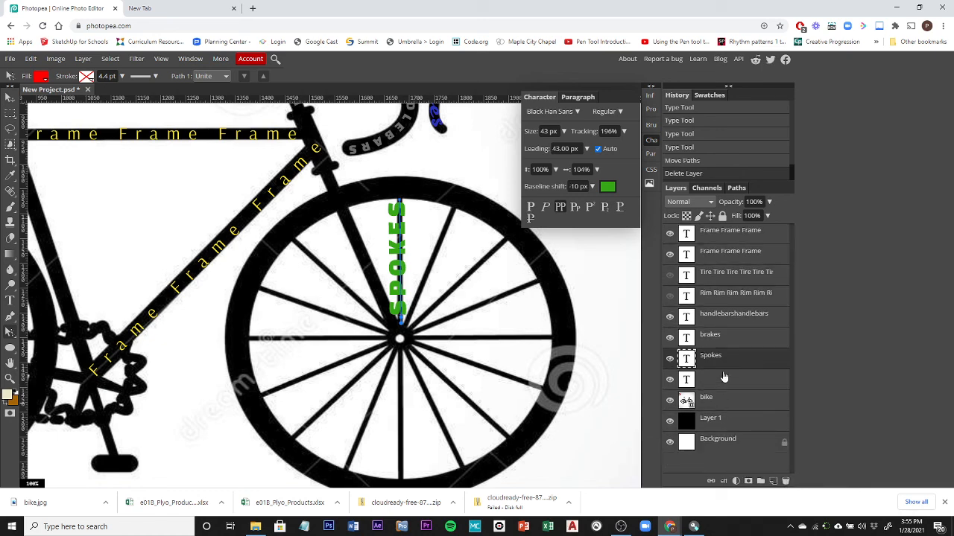
pyautogui.moveTo(723, 380); pyautogui.dragTo(786, 484)
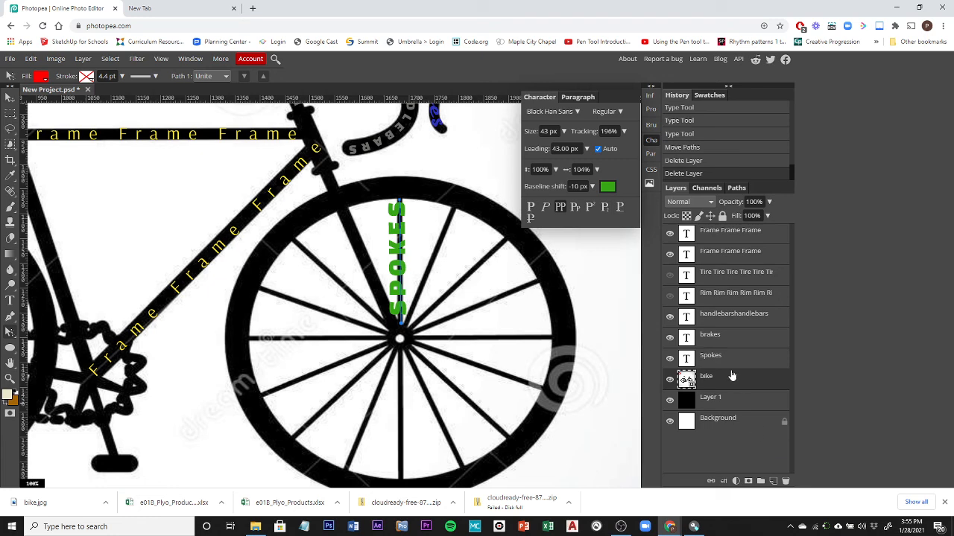
pyautogui.click(651, 140)
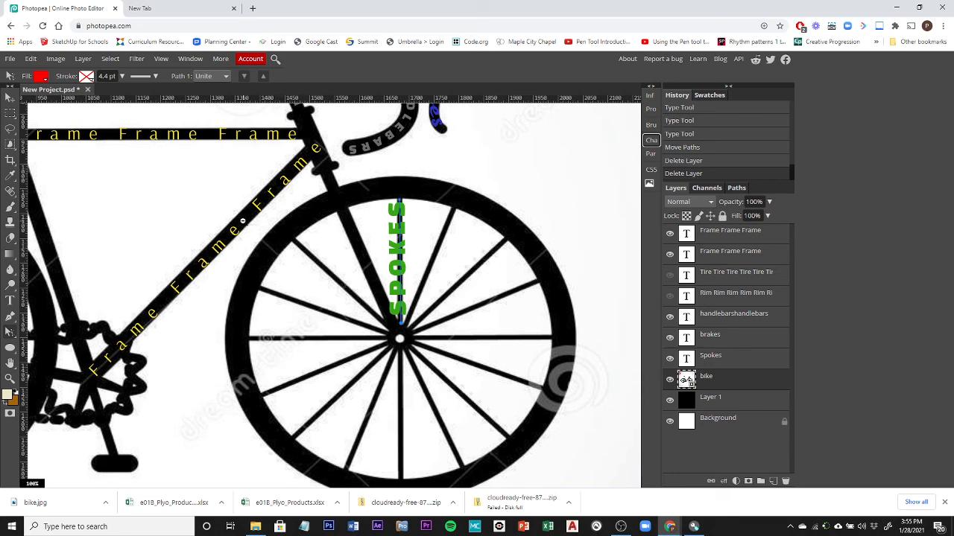
# Step: Hide the bike layer to show the whole text composition over the black layer
pyautogui.keyDown('alt'); pyautogui.click(242, 221); pyautogui.keyUp('alt')
pyautogui.keyDown('alt'); pyautogui.click(243, 221); pyautogui.keyUp('alt')
pyautogui.keyDown('alt'); pyautogui.click(243, 221); pyautogui.keyUp('alt')
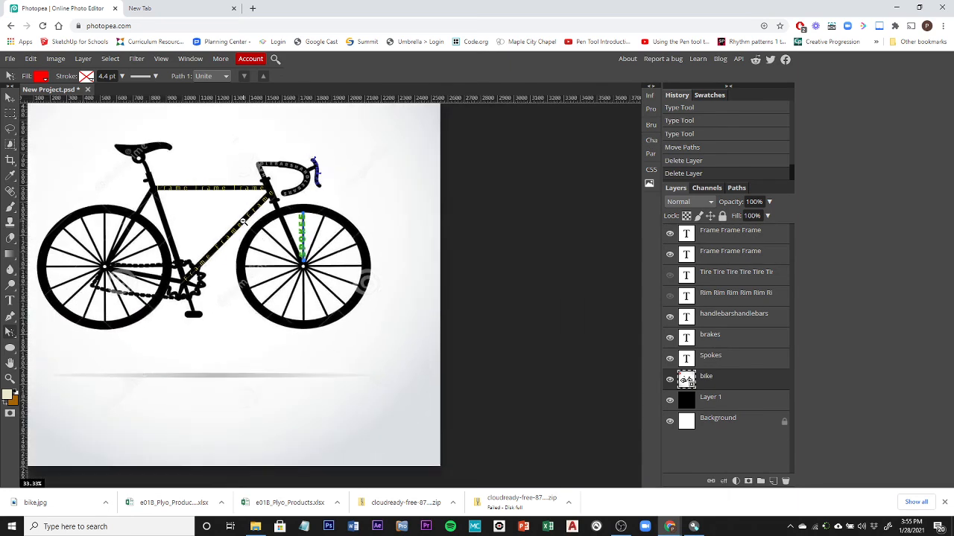
pyautogui.keyDown('alt'); pyautogui.click(243, 221); pyautogui.keyUp('alt')
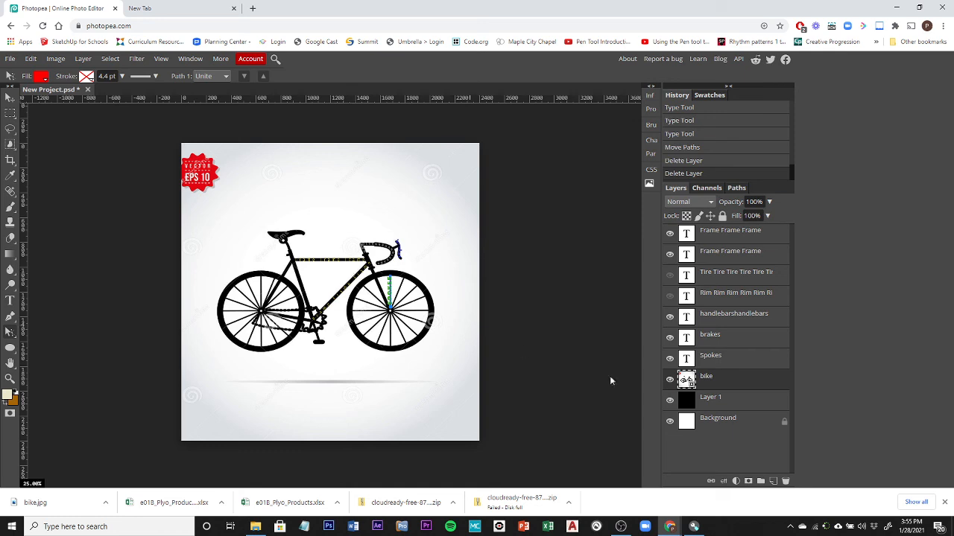
pyautogui.click(669, 380)
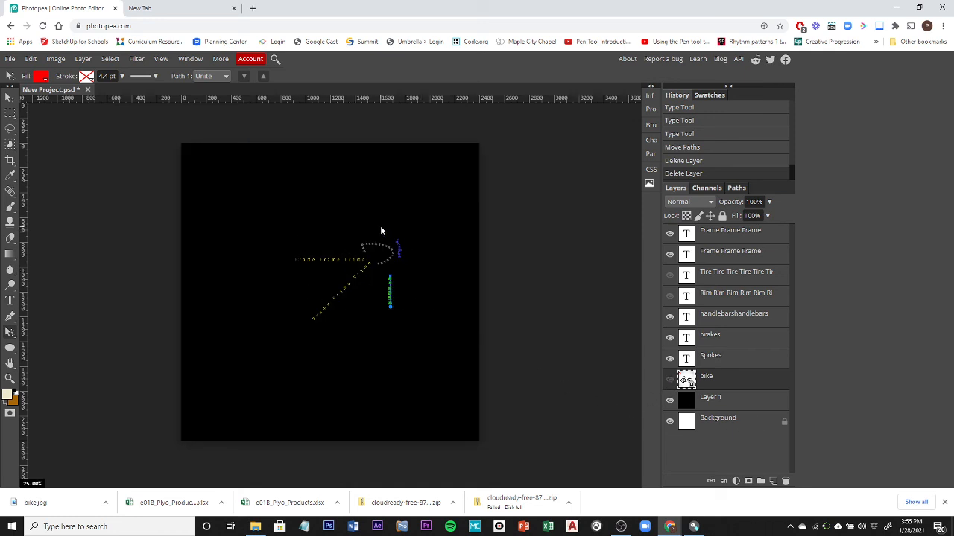
pyautogui.click(736, 188)
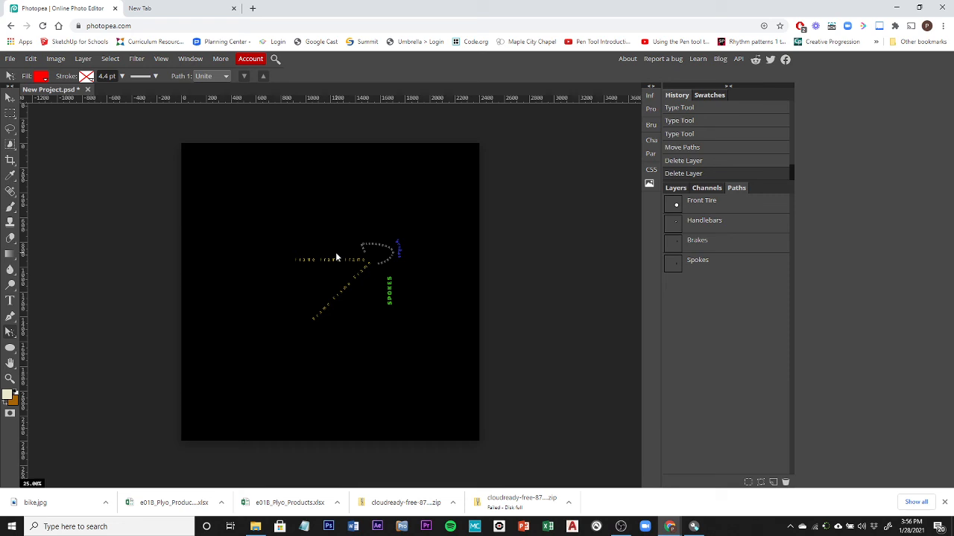
pyautogui.click(9, 302)
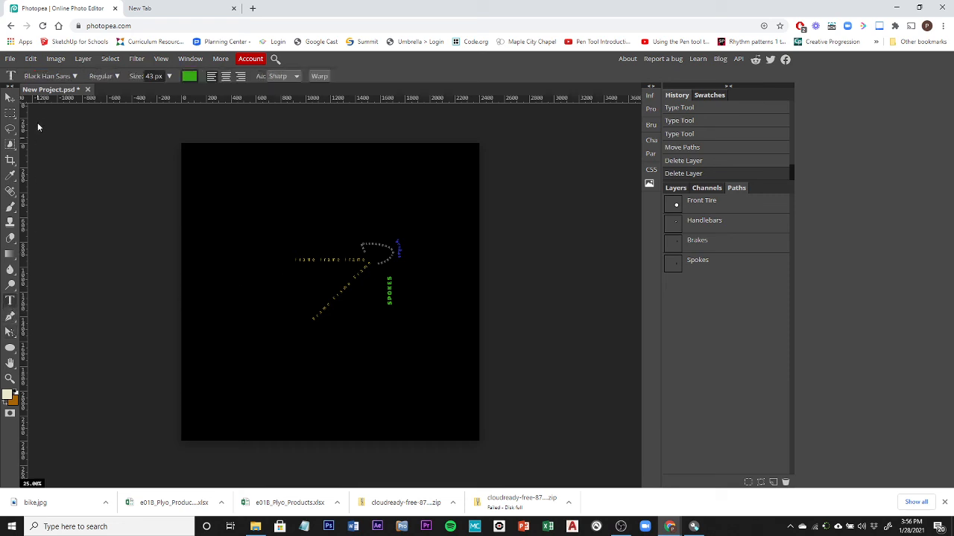
pyautogui.click(59, 77)
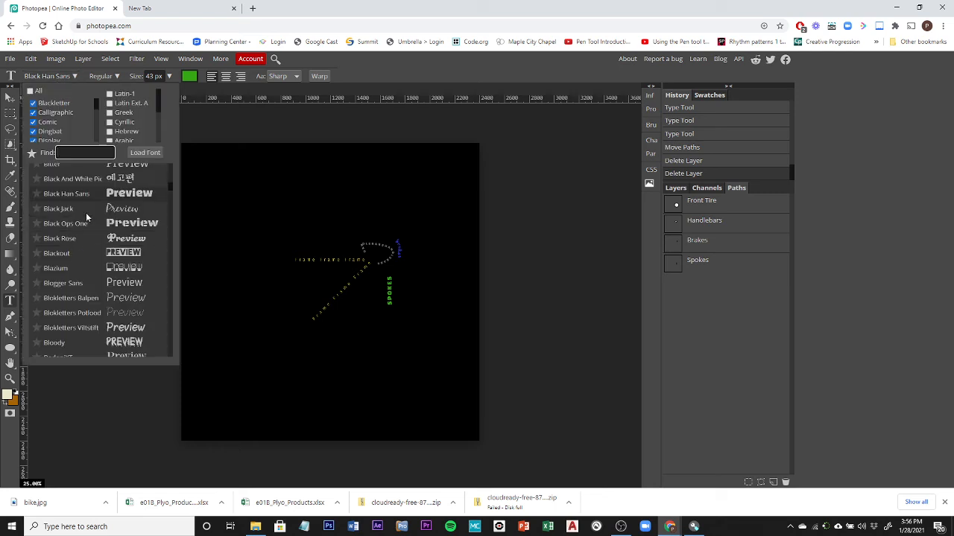
pyautogui.click(62, 79)
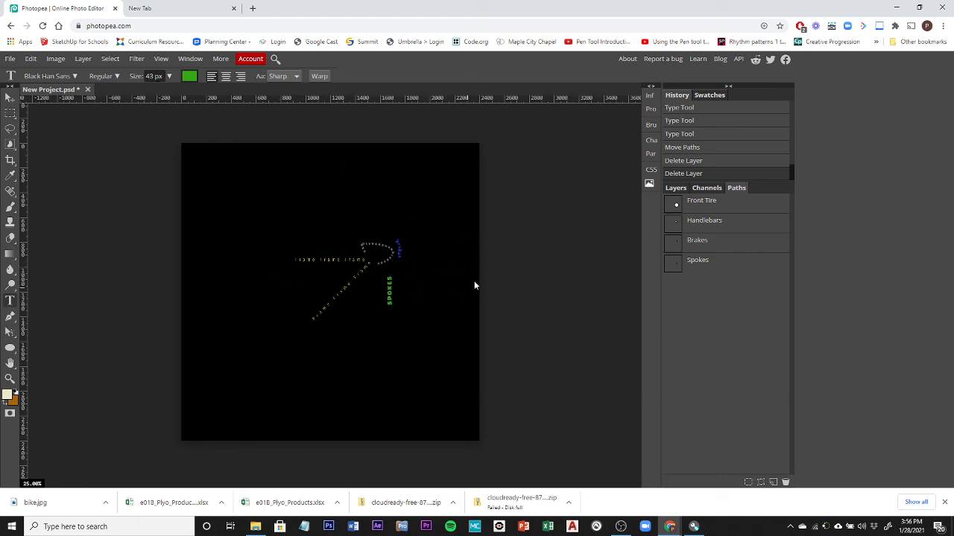
pyautogui.click(10, 348)
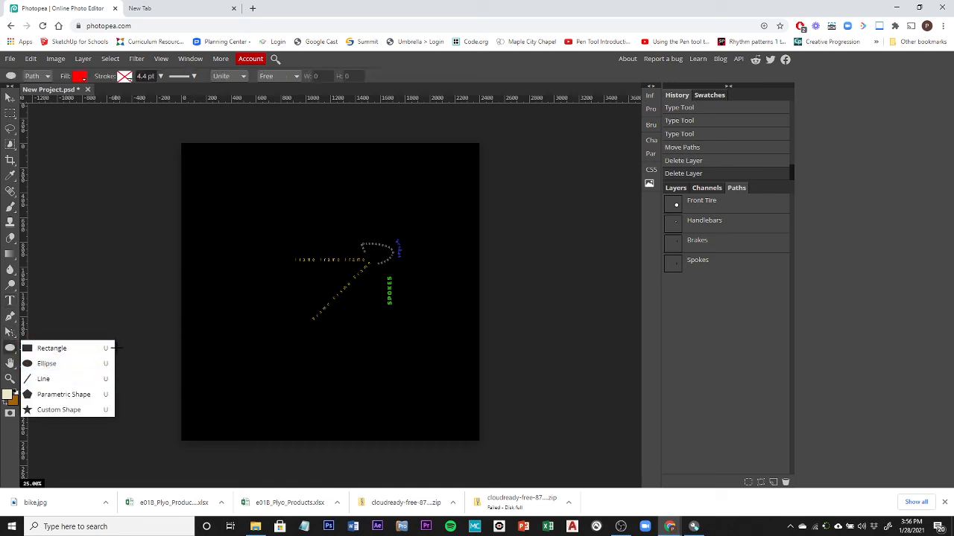
pyautogui.click(10, 319)
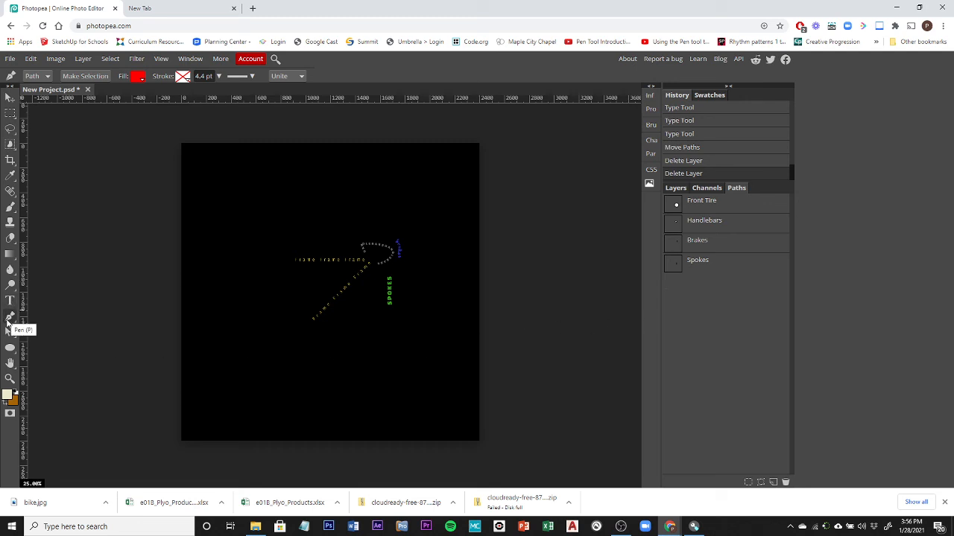
# Step: Add the text "hello hello hello" on an empty area above the frame text, as its own layer above the bike layer
pyautogui.click(10, 302)
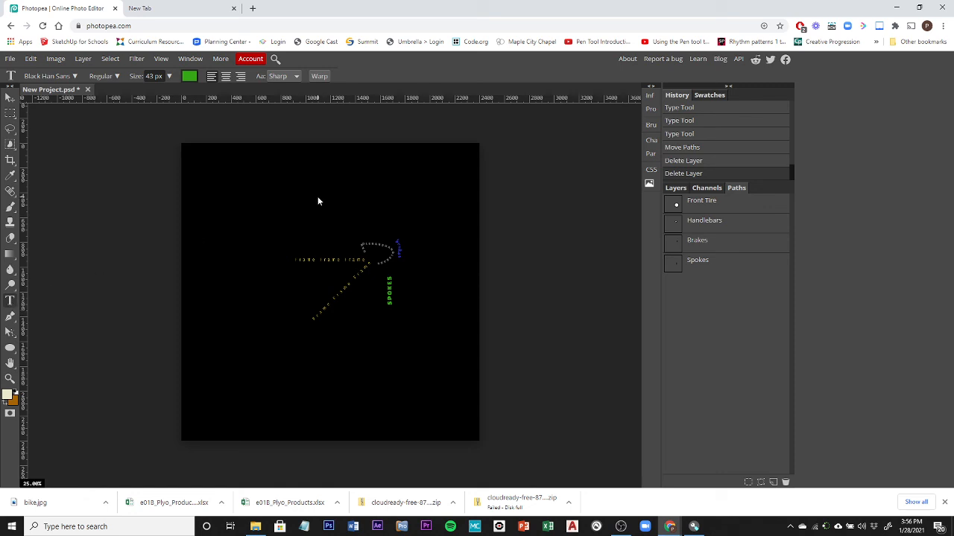
pyautogui.click(674, 189)
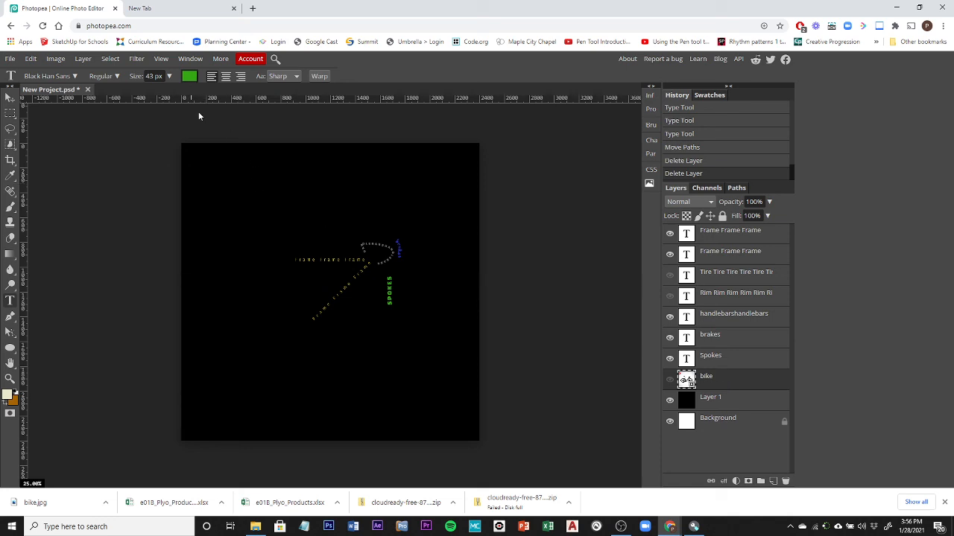
pyautogui.click(251, 189)
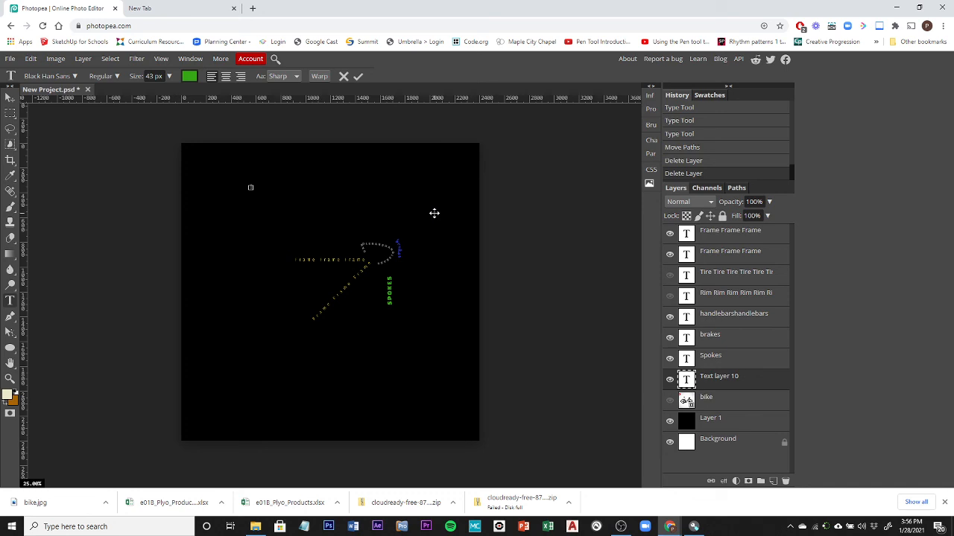
pyautogui.write('Sea')
pyautogui.write('O HELLO H')
pyautogui.write('ELLO')
pyautogui.click(715, 379)
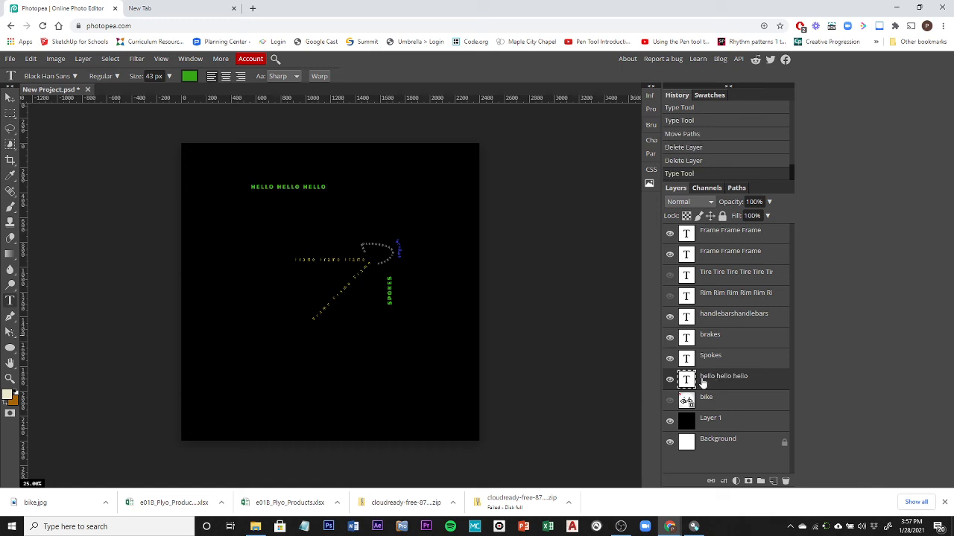
# Step: Try a Flag warp on the hello text with 100% bend, 40% horizontal distortion and 8% vertical distortion
pyautogui.click(318, 77)
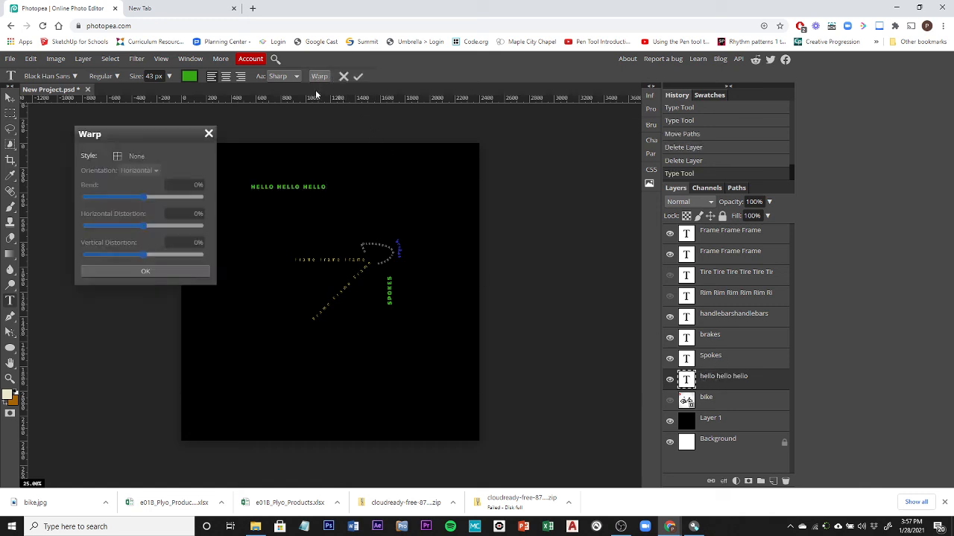
pyautogui.click(145, 157)
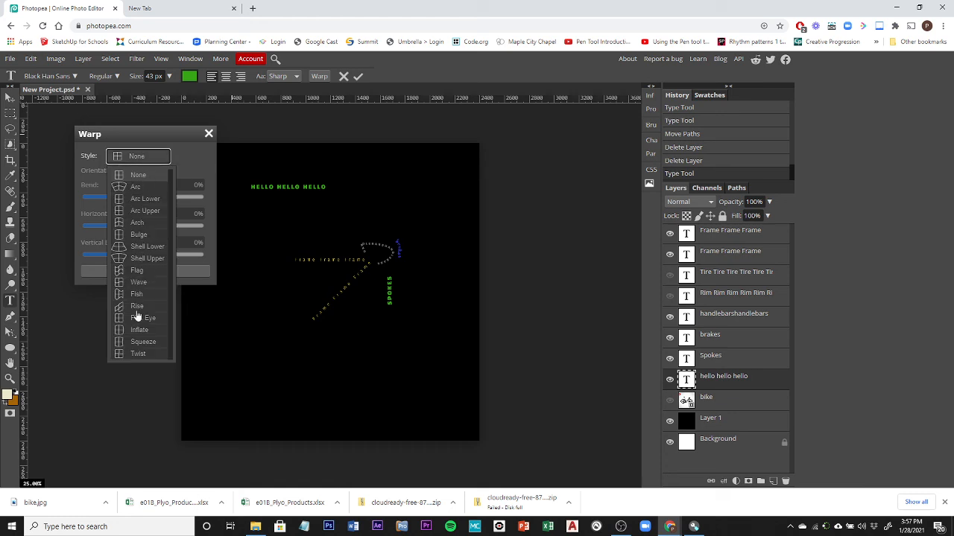
pyautogui.click(137, 271)
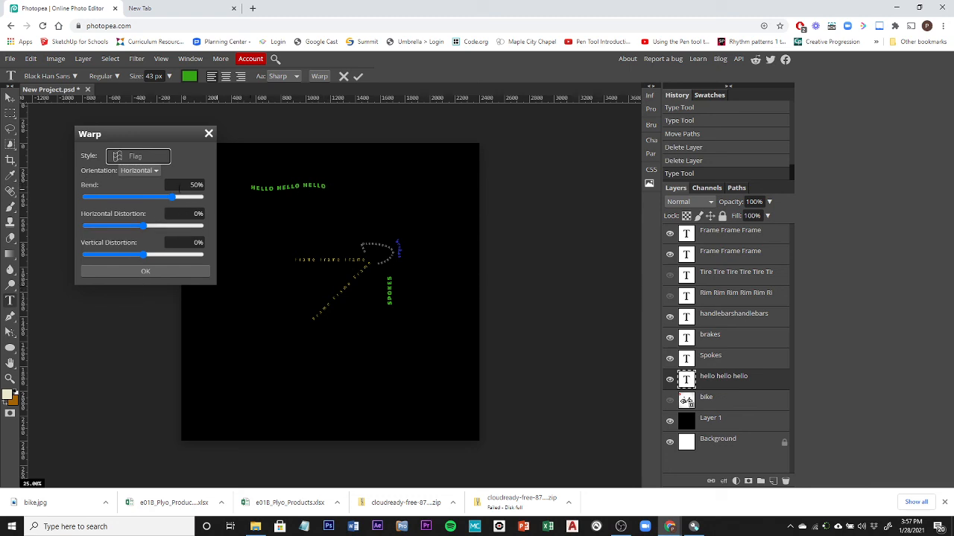
pyautogui.moveTo(171, 198); pyautogui.dragTo(218, 200)
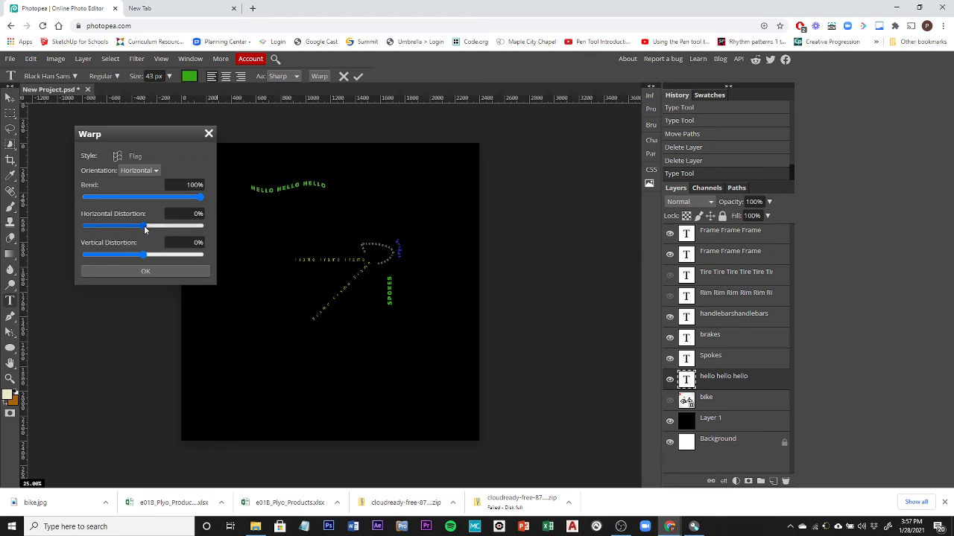
pyautogui.moveTo(144, 225); pyautogui.dragTo(200, 226)
pyautogui.moveTo(153, 225)
pyautogui.mouseDown()
pyautogui.moveTo(72, 222)
pyautogui.moveTo(198, 230)
pyautogui.moveTo(167, 231)
pyautogui.mouseUp()
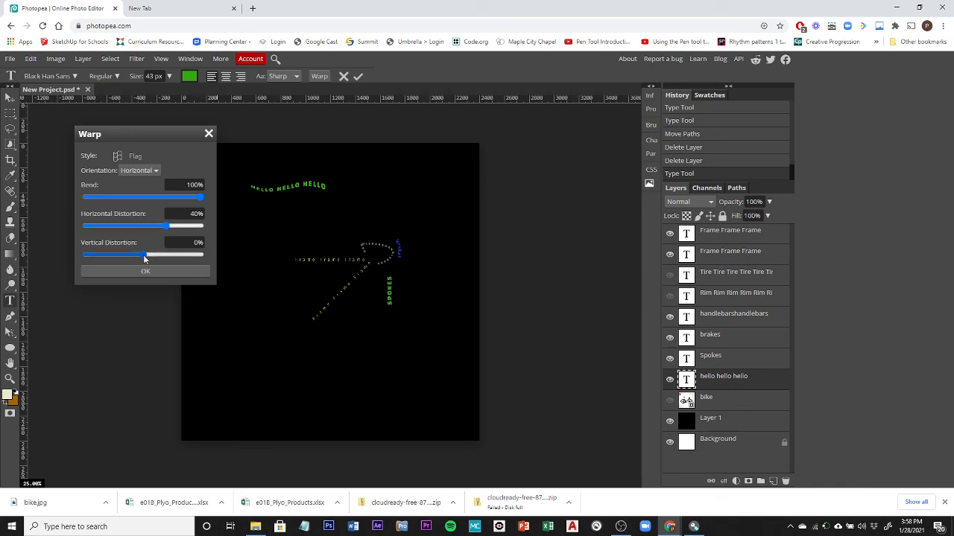
pyautogui.moveTo(145, 259)
pyautogui.mouseDown()
pyautogui.moveTo(165, 255)
pyautogui.moveTo(116, 252)
pyautogui.moveTo(149, 255)
pyautogui.mouseUp()
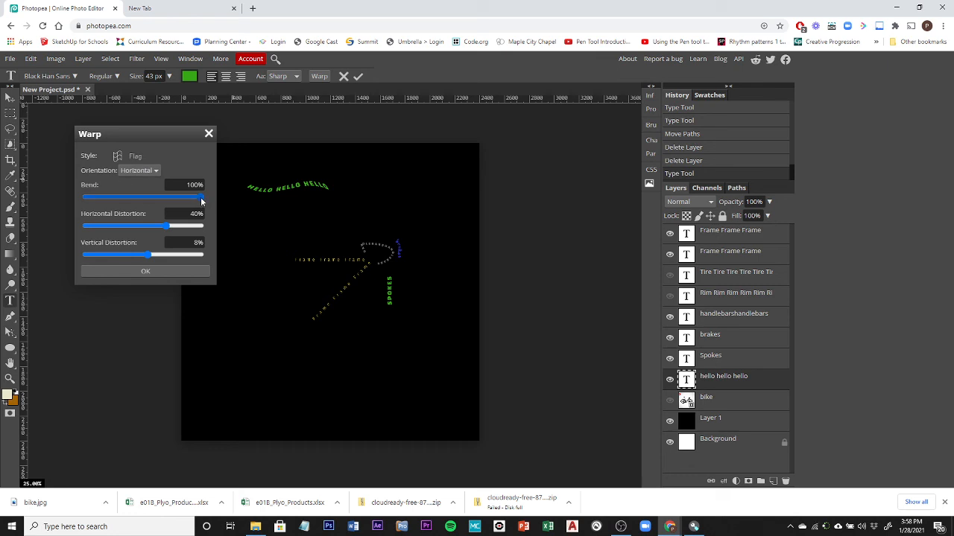
# Step: Try an Arc warp on the hello text with 42% bend, 2% horizontal and -6% vertical distortion, and discard the warp
pyautogui.click(138, 171)
pyautogui.click(137, 157)
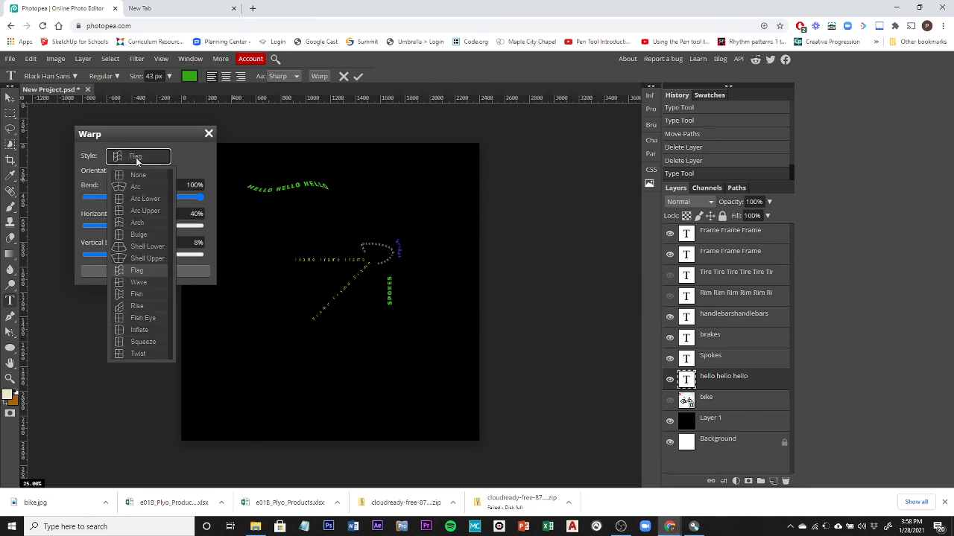
pyautogui.click(142, 186)
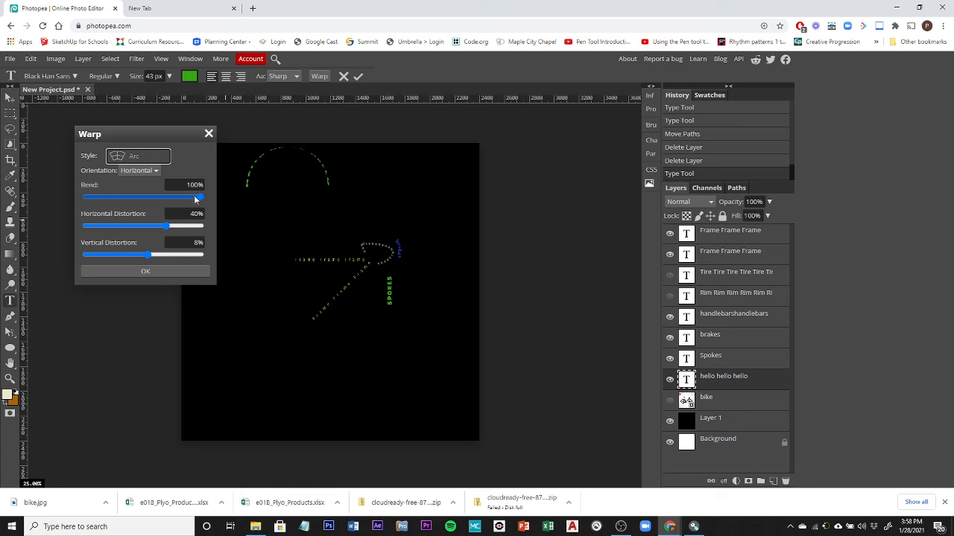
pyautogui.moveTo(195, 198); pyautogui.dragTo(140, 255)
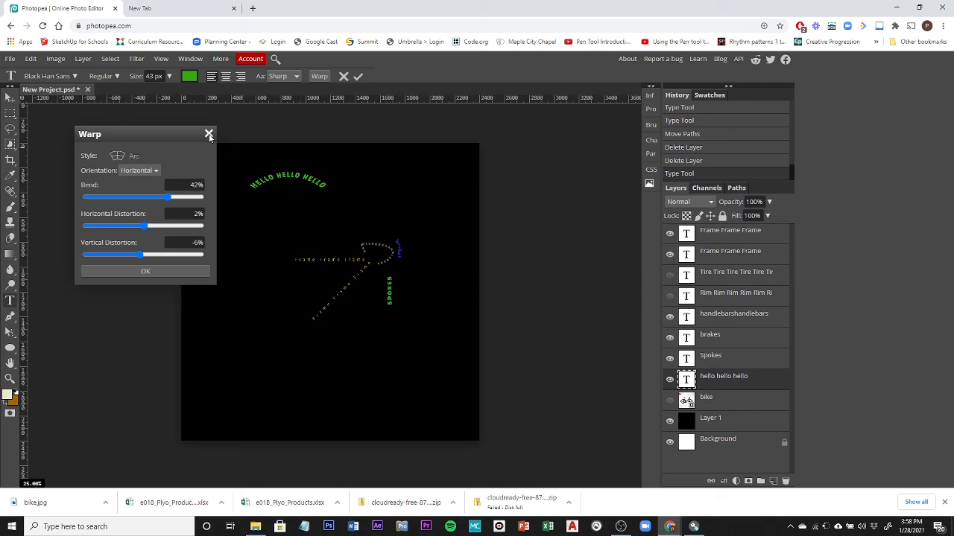
pyautogui.click(208, 135)
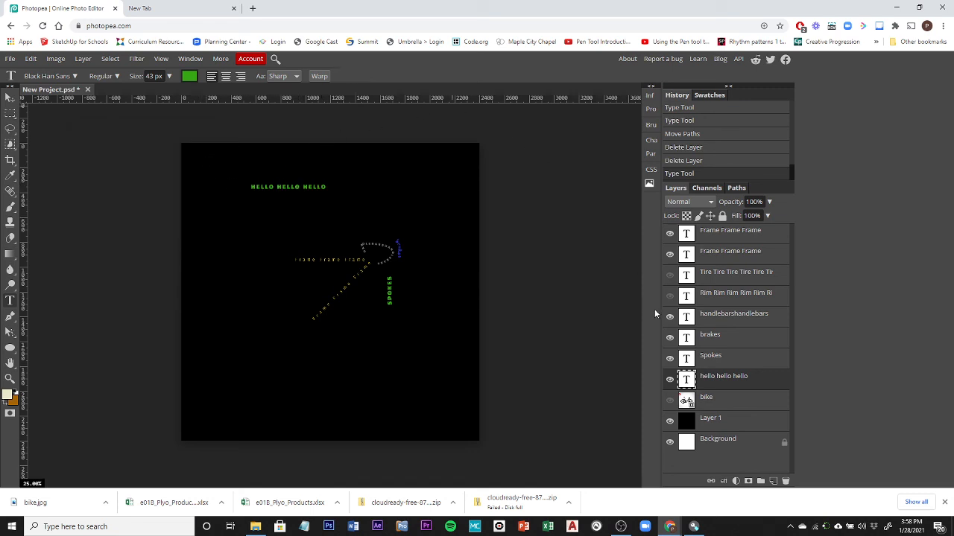
# Step: Select the black Layer 1
pyautogui.click(707, 400)
pyautogui.click(713, 419)
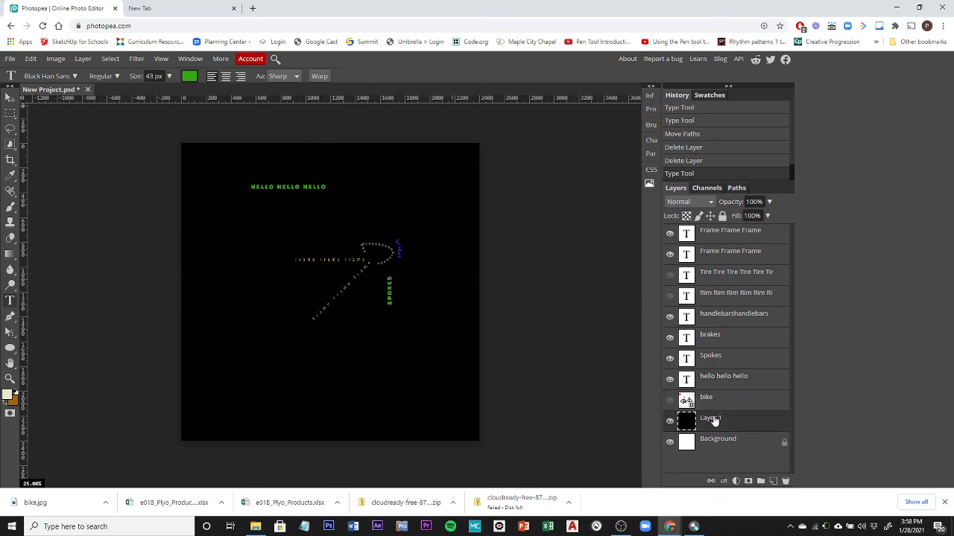